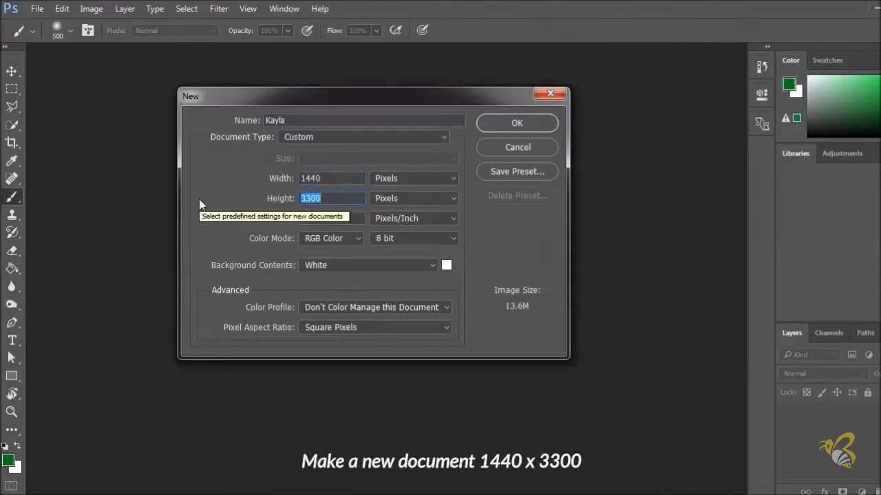
# Create the new 1440-pixel-wide RGB document with a height of 900 pixels and a resolution of 300 pixels/inch.
pyautogui.write('900')
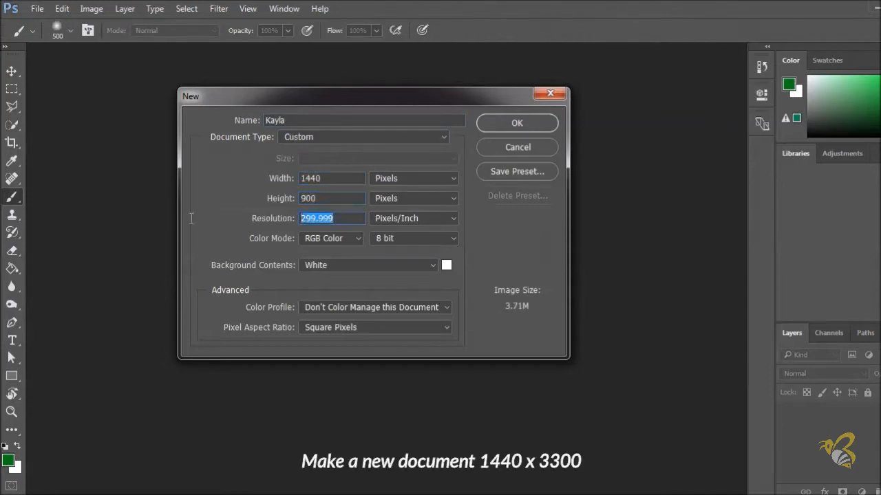
pyautogui.write('300')
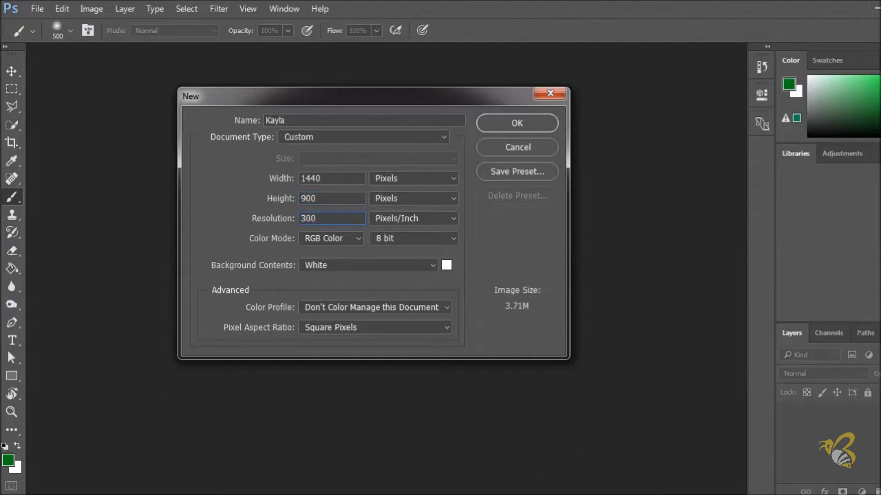
pyautogui.click(497, 125)
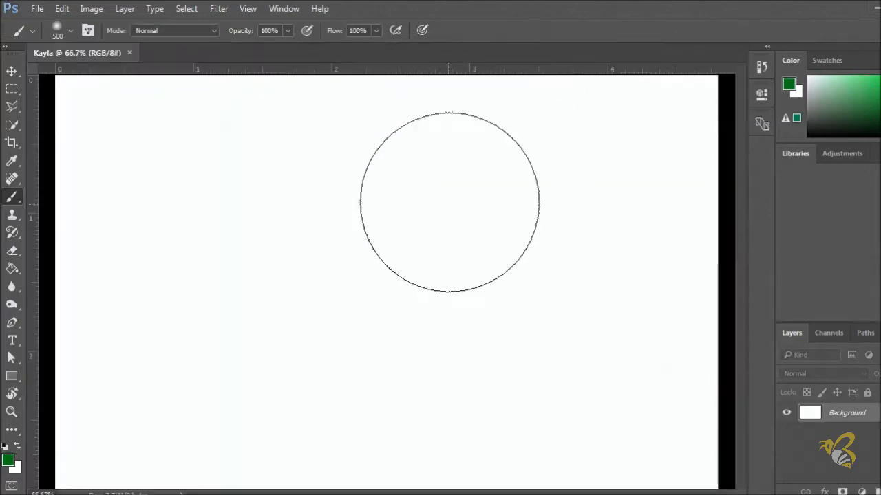
# Add a gradient fill layer above the background using the Black, White preset.
pyautogui.scroll(-2, 426, 220)
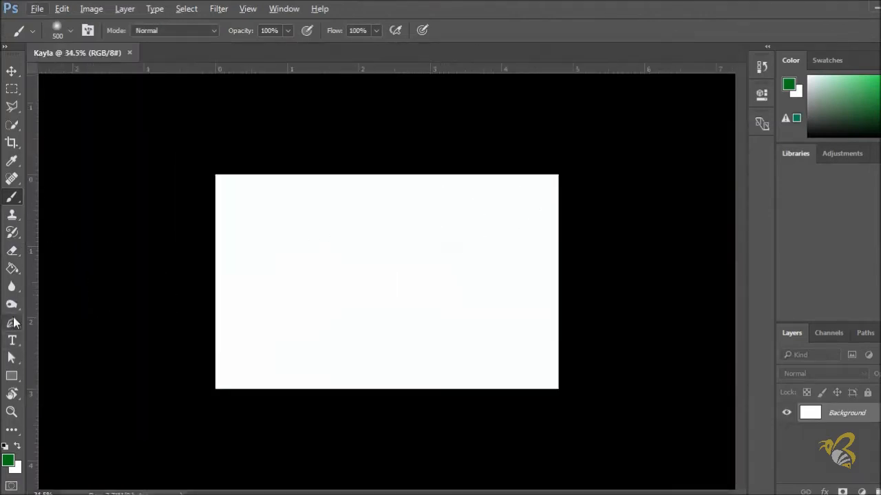
pyautogui.click(848, 492)
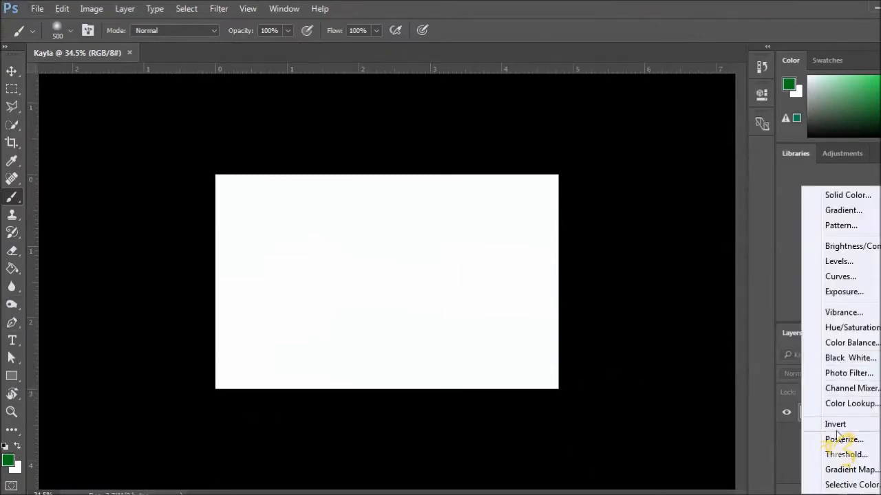
pyautogui.click(843, 210)
pyautogui.click(649, 142)
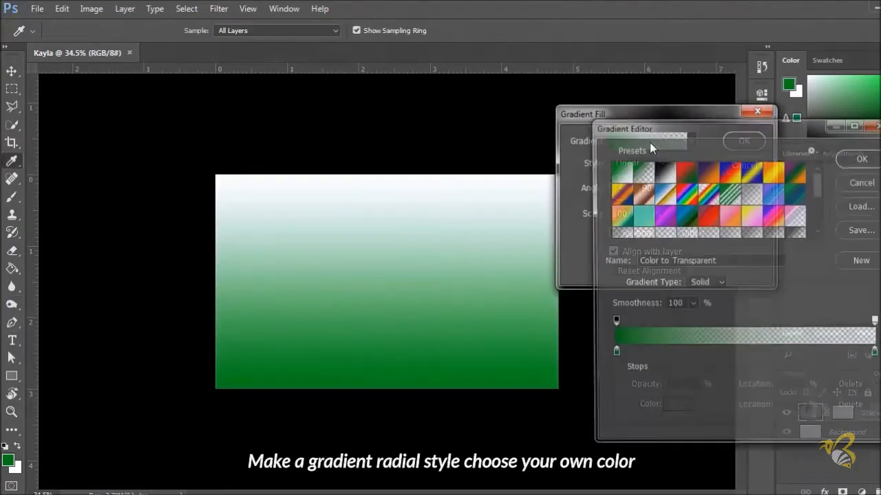
pyautogui.click(663, 171)
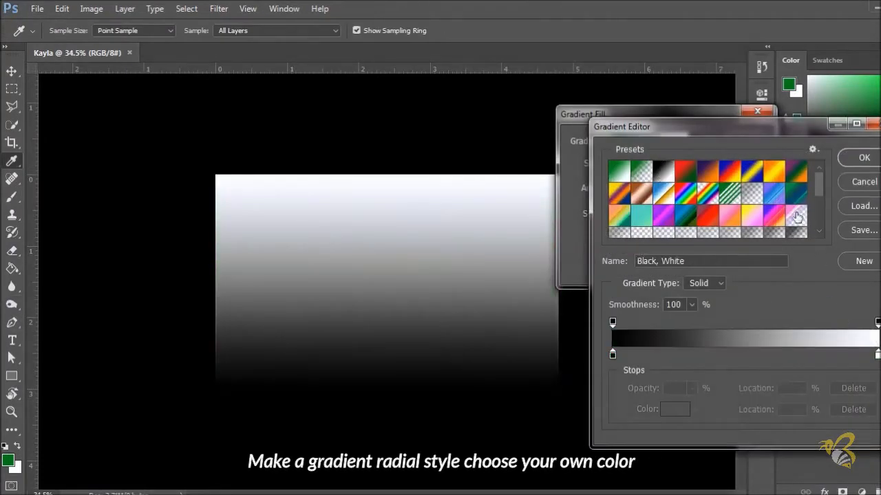
pyautogui.click(860, 158)
# Give the gradient fill a reversed Radial style with a scale of 250% and apply it.
pyautogui.click(633, 163)
pyautogui.click(631, 185)
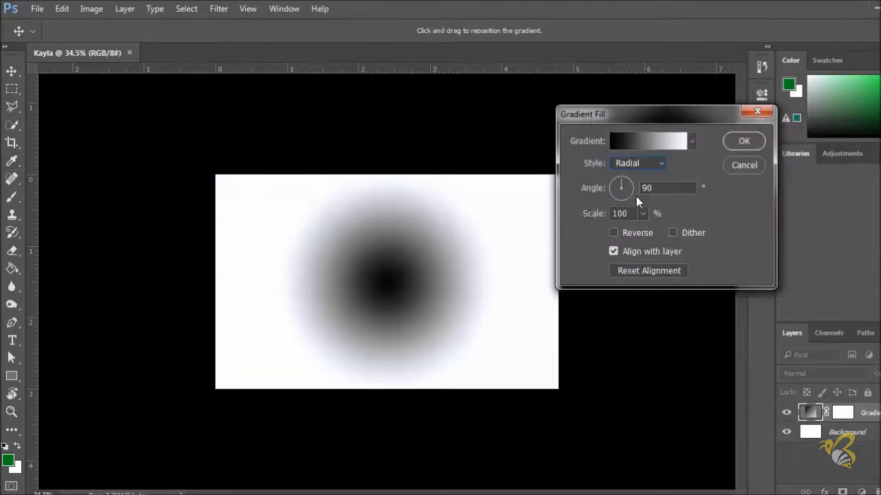
pyautogui.click(614, 233)
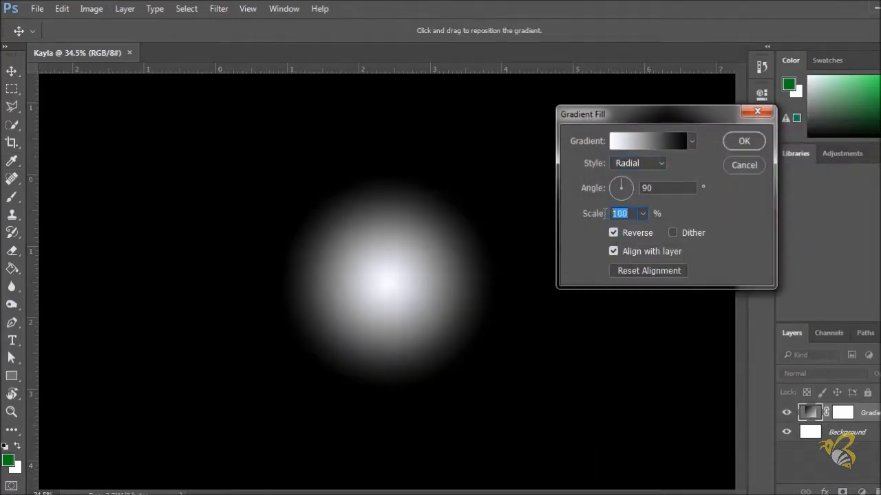
pyautogui.write('250')
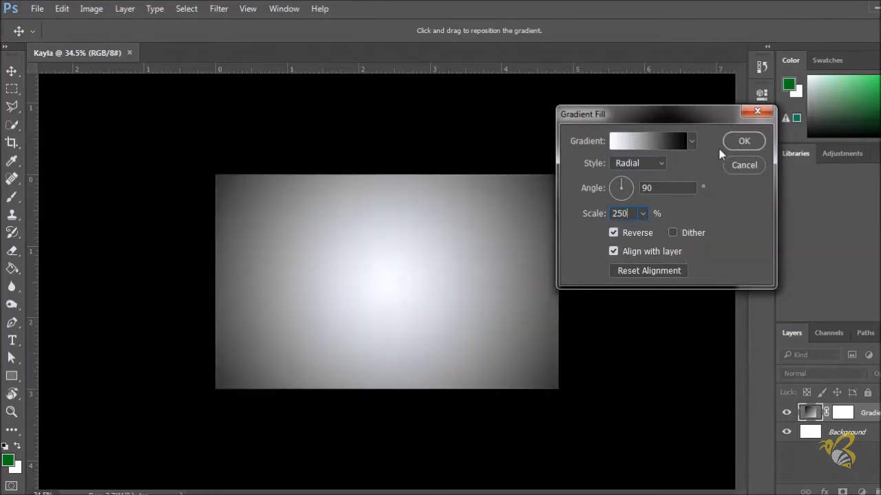
pyautogui.click(741, 141)
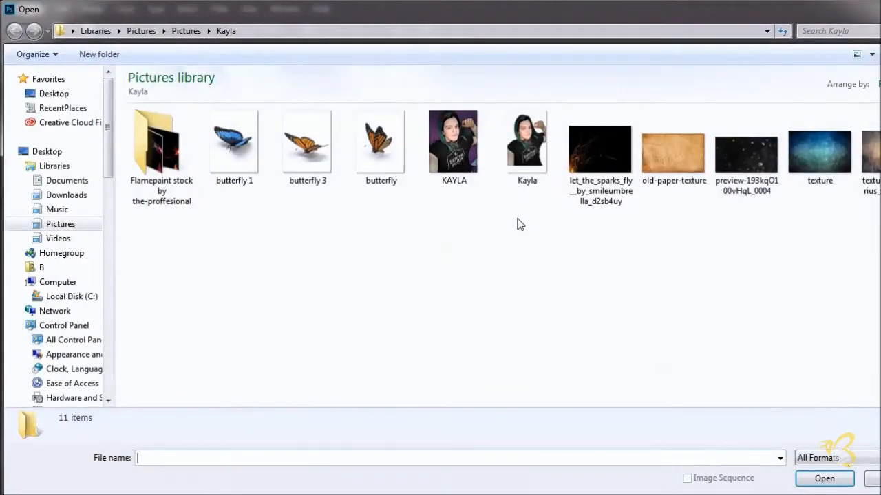
# Open the portrait photo with the purple background, copy the whole image, close it and paste it into the gradient document.
pyautogui.click(453, 143)
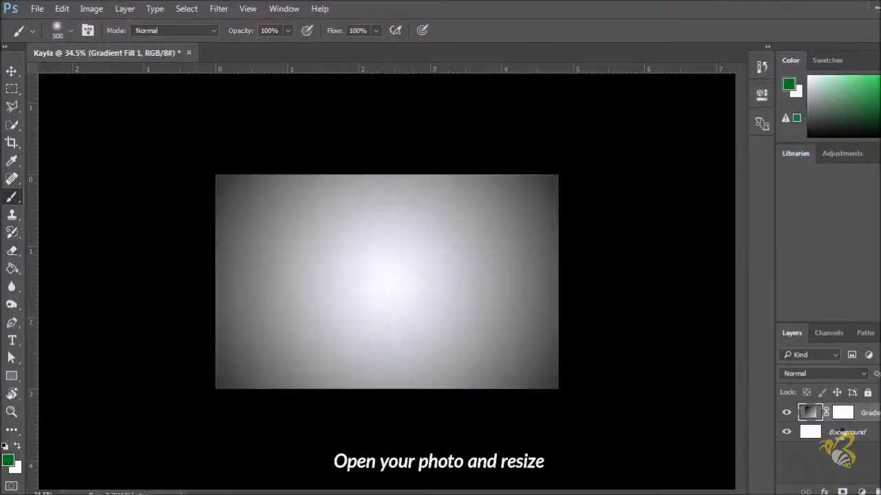
pyautogui.hotkey('ctrl', 'a')
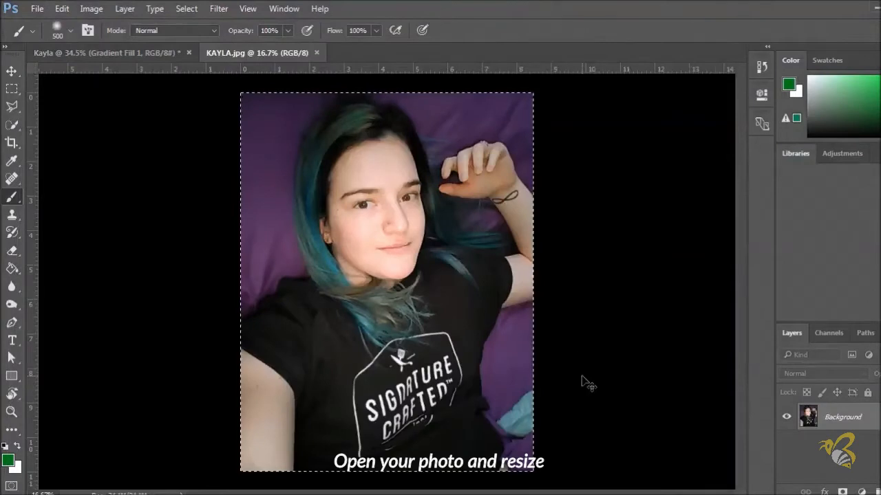
pyautogui.hotkey('ctrl', 'w')
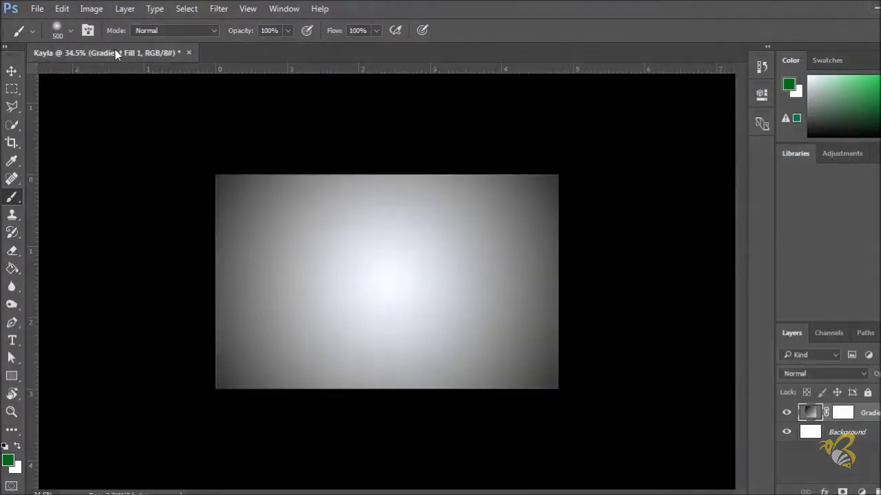
pyautogui.hotkey('ctrl', 'v')
# Scale the pasted photo to about 24% and centre it horizontally along the canvas's lower edge.
pyautogui.hotkey('ctrl', '-')
pyautogui.hotkey('ctrl', '-')
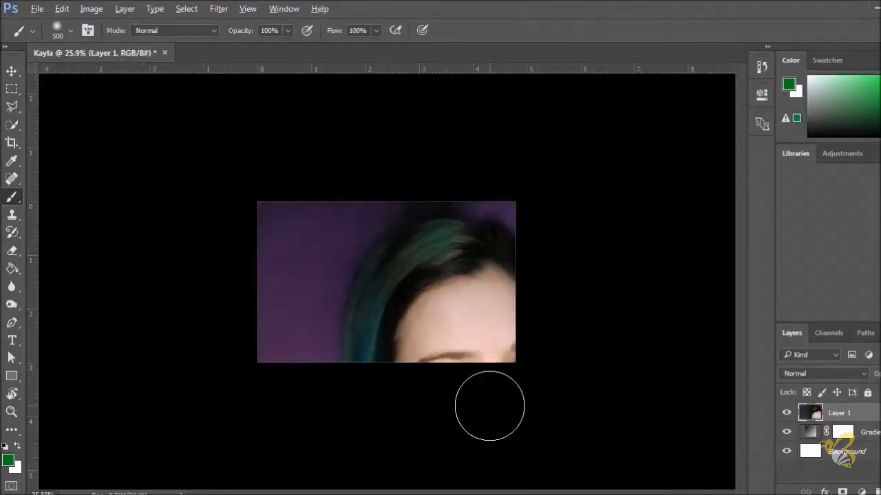
pyautogui.hotkey('ctrl', 't')
pyautogui.moveTo(617, 225); pyautogui.dragTo(516, 362)
pyautogui.moveTo(474, 395); pyautogui.dragTo(415, 262)
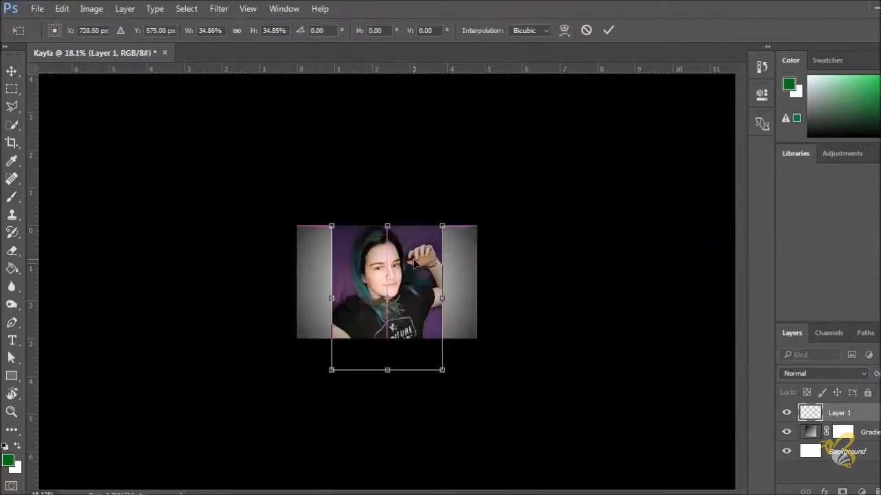
pyautogui.moveTo(442, 226); pyautogui.dragTo(409, 255)
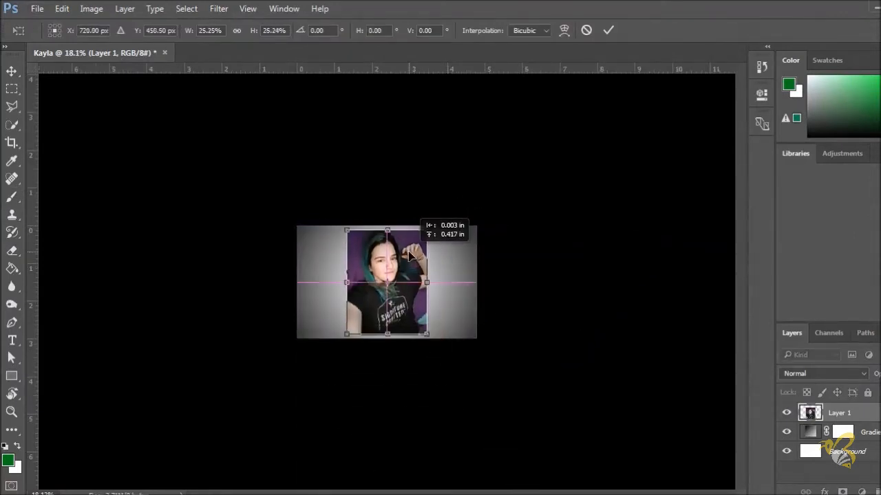
pyautogui.moveTo(428, 225); pyautogui.dragTo(413, 260)
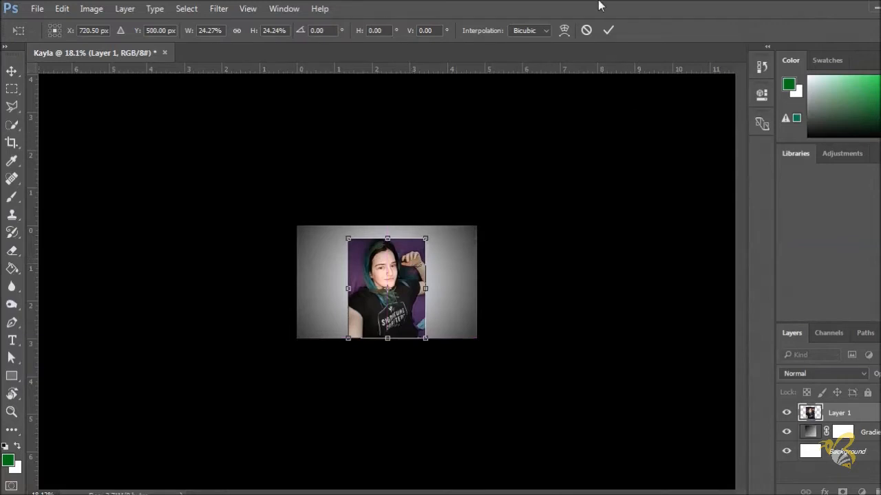
pyautogui.press('Return')
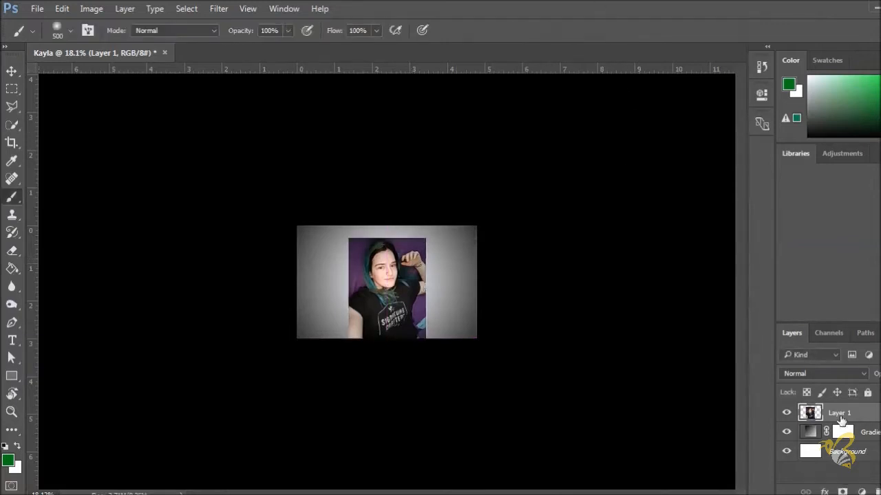
# Add a layer mask to the photo layer and invert it to hide the whole photo.
pyautogui.click(842, 491)
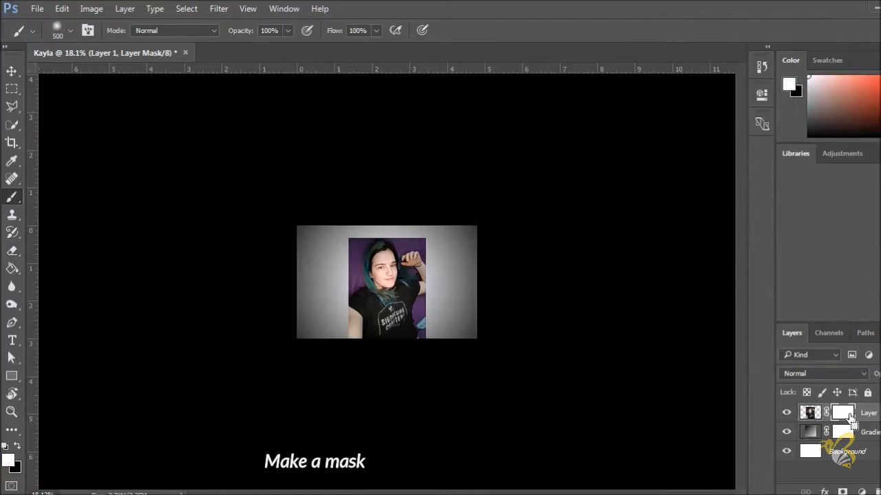
pyautogui.hotkey('ctrl', 'i')
# Stamp the 335 px splatter brush in white on the photo's mask over the face.
pyautogui.rightClick(13, 198)
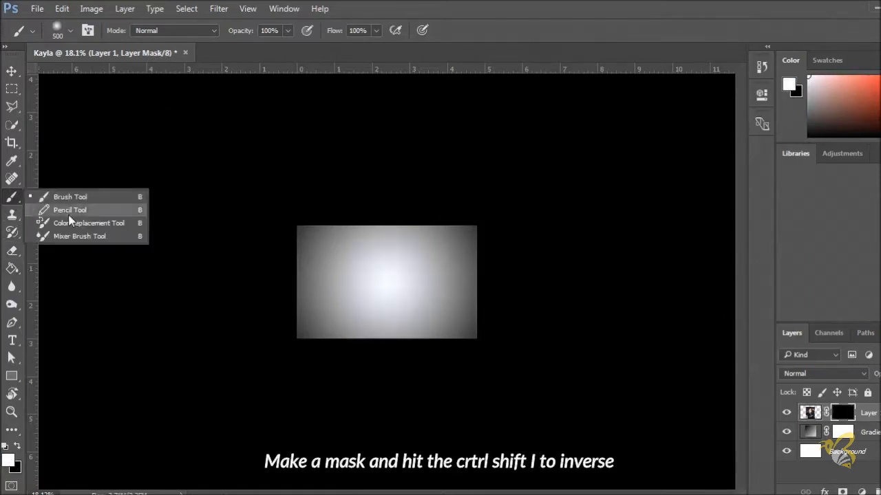
pyautogui.rightClick(339, 290)
pyautogui.moveTo(500, 426); pyautogui.dragTo(504, 486)
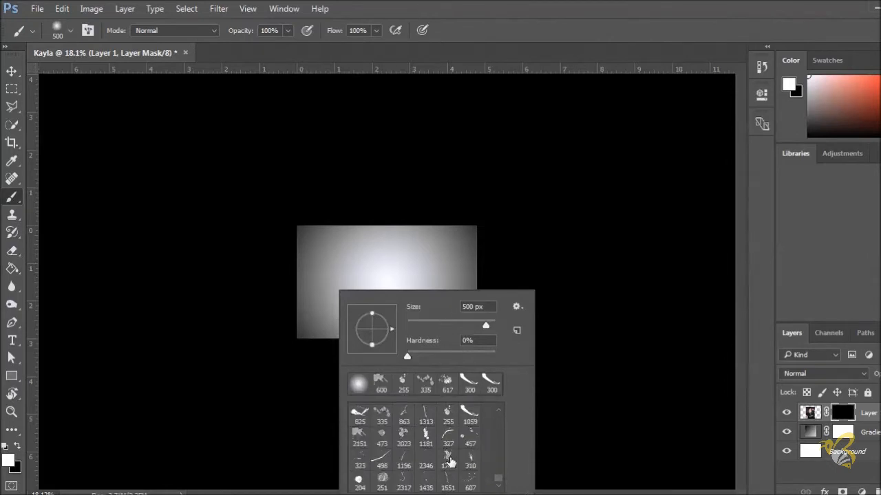
pyautogui.click(403, 435)
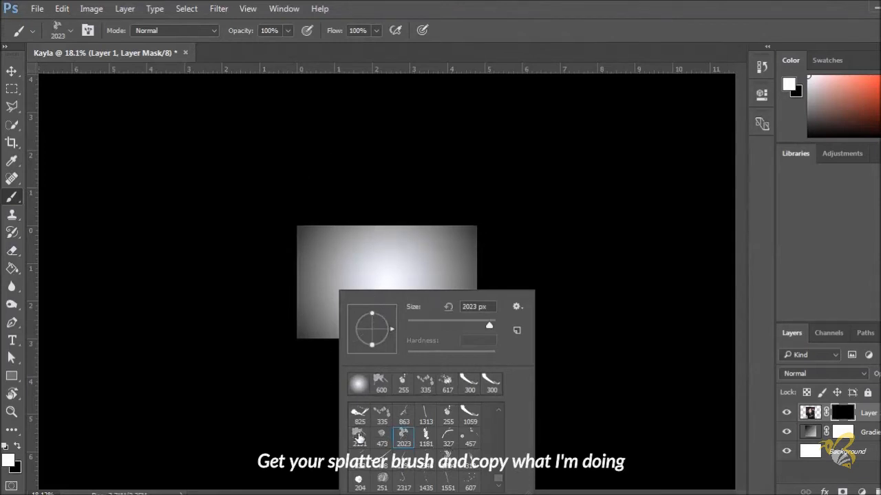
pyautogui.click(382, 414)
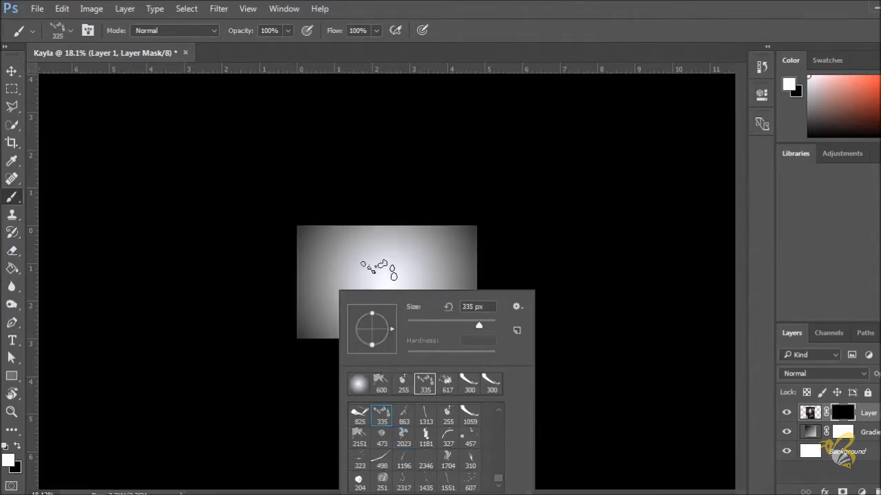
pyautogui.click(379, 269)
# Reveal the face and part of the shirt on the mask with the 1181 px splat brush resized to 700 px.
pyautogui.keyDown('alt'); pyautogui.scroll(6, 382, 276); pyautogui.keyUp('alt')
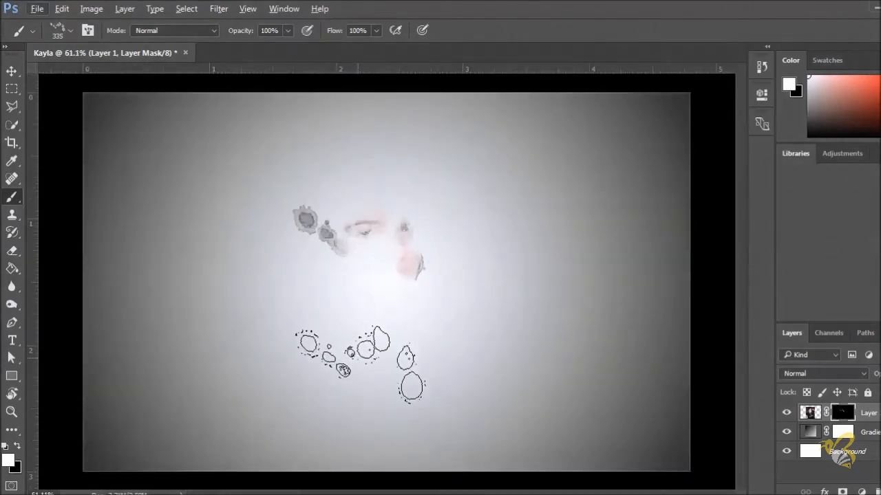
pyautogui.rightClick(360, 362)
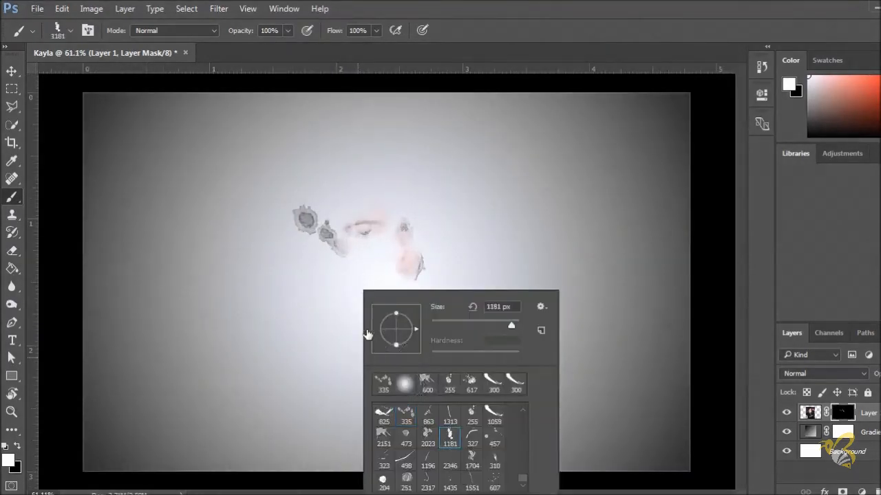
pyautogui.click(443, 55)
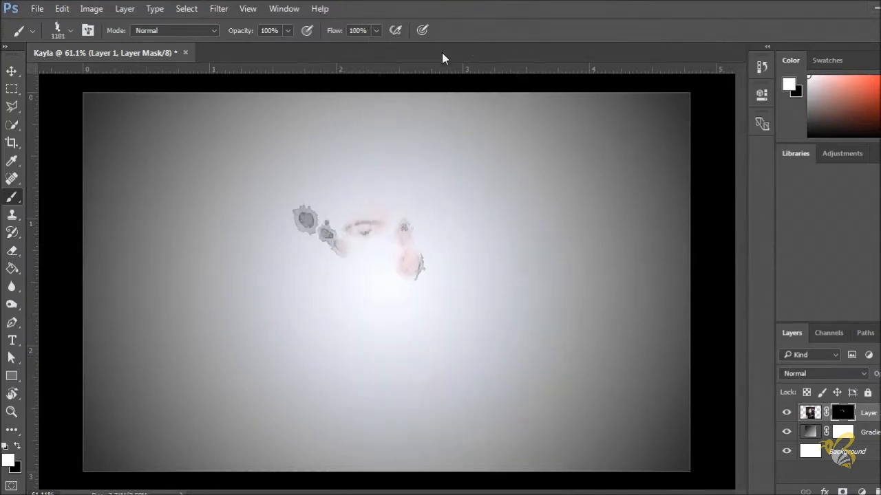
pyautogui.press('[')
pyautogui.press('[')
pyautogui.press(']')
pyautogui.press(']')
pyautogui.press(']')
pyautogui.press(']')
pyautogui.press(']')
pyautogui.press(']')
pyautogui.press(']')
pyautogui.press(']')
pyautogui.click(384, 266)
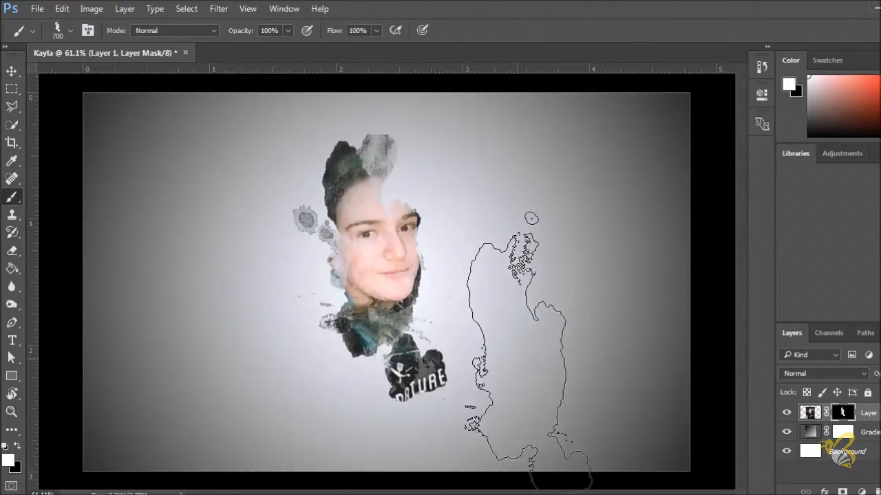
# Reveal the hair and shoulder beside the neck on the mask with the 2151 px splatter brush reduced to 400 px.
pyautogui.rightClick(337, 261)
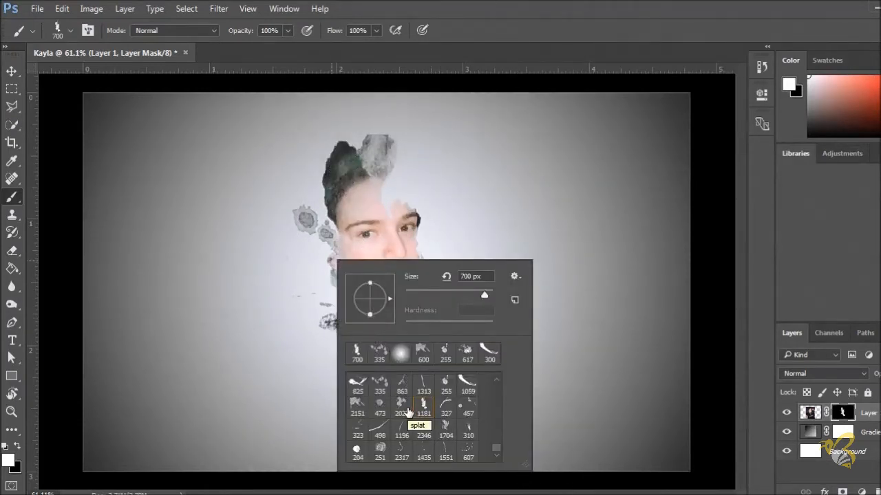
pyautogui.click(358, 405)
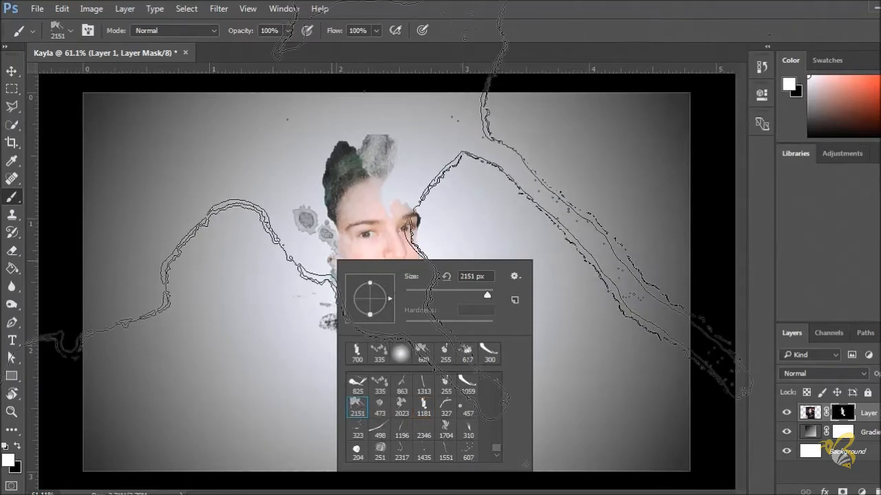
pyautogui.click(488, 75)
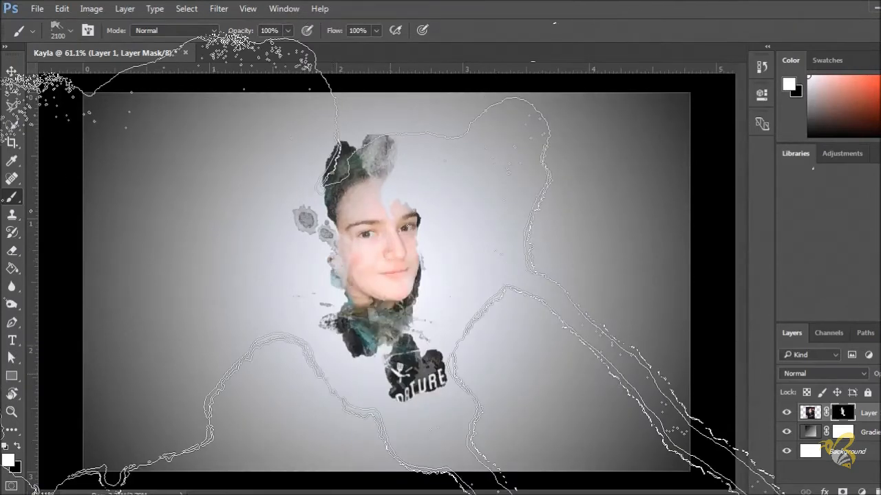
pyautogui.press('[')
pyautogui.press('[')
pyautogui.press('[')
pyautogui.press('[')
pyautogui.press('[')
pyautogui.press('[')
pyautogui.press('[')
pyautogui.press('[')
pyautogui.press('[')
pyautogui.press('[')
pyautogui.press('[')
pyautogui.press('[')
pyautogui.press('[')
pyautogui.press('[')
pyautogui.press('[')
pyautogui.press('[')
pyautogui.press('[')
pyautogui.press('[')
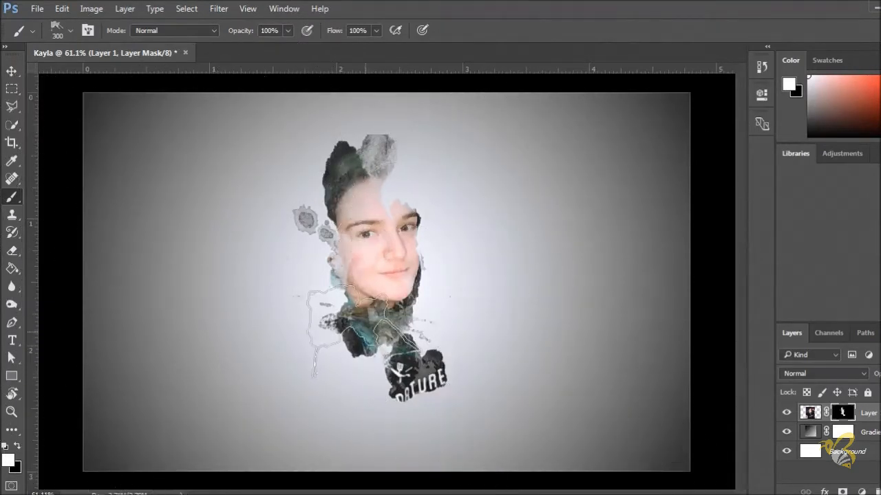
pyautogui.click(345, 334)
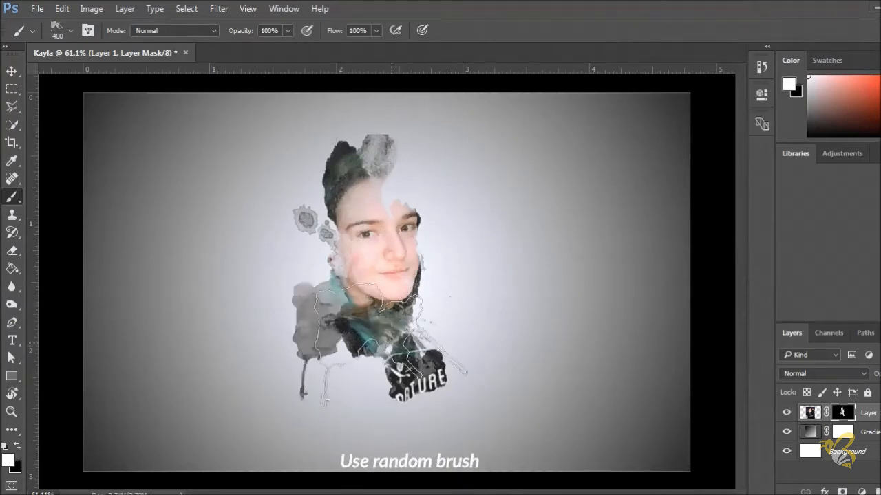
# Stamp the 1059 px splash brush, reduced to 500 px, diagonally across the face and hair on the photo's mask.
pyautogui.rightClick(391, 293)
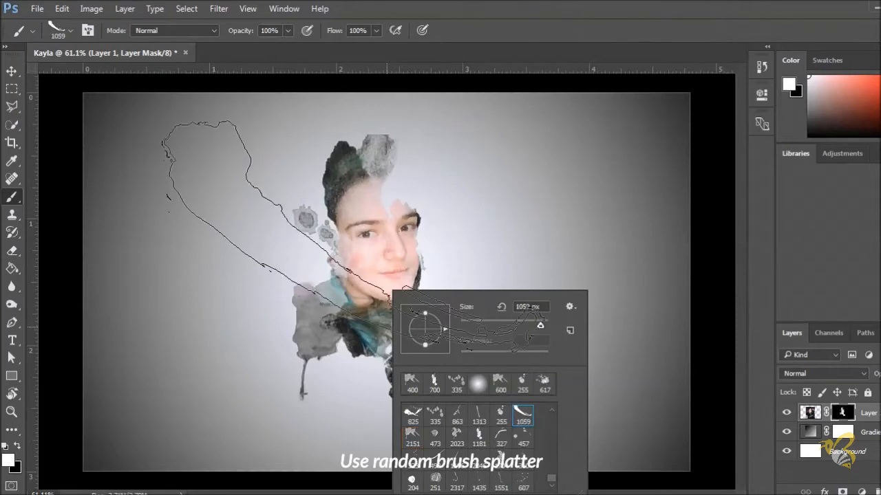
pyautogui.click(474, 48)
pyautogui.press('[')
pyautogui.press('[')
pyautogui.press('[')
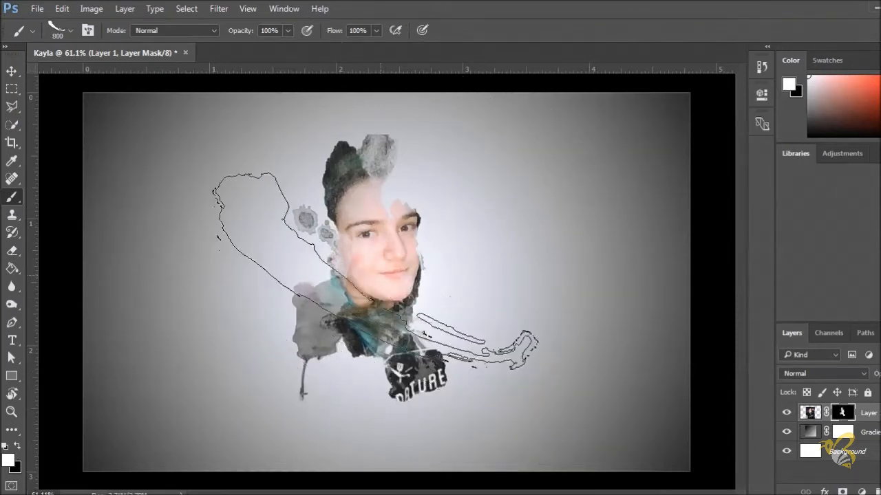
pyautogui.press('[')
pyautogui.press('[')
pyautogui.press('[')
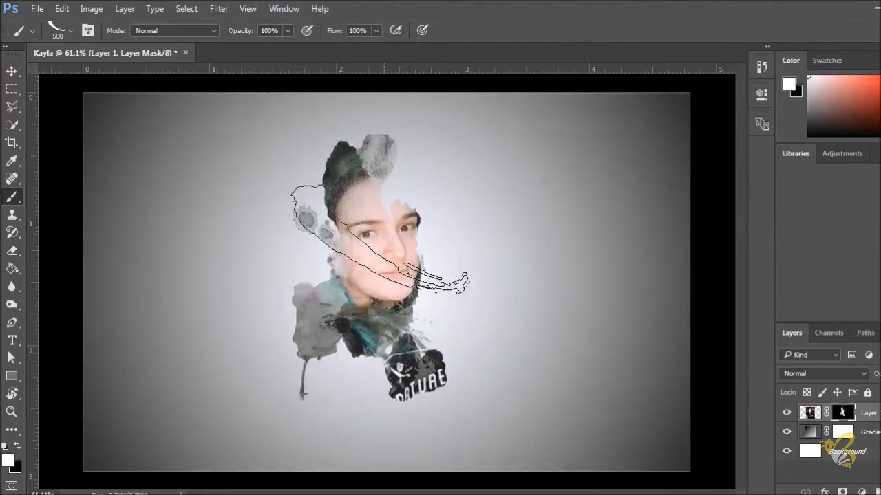
pyautogui.click(380, 240)
# Stamp the mask with the 327 px brush across the face to the shoulder and the 863 px splatter brush around the portrait.
pyautogui.rightClick(385, 291)
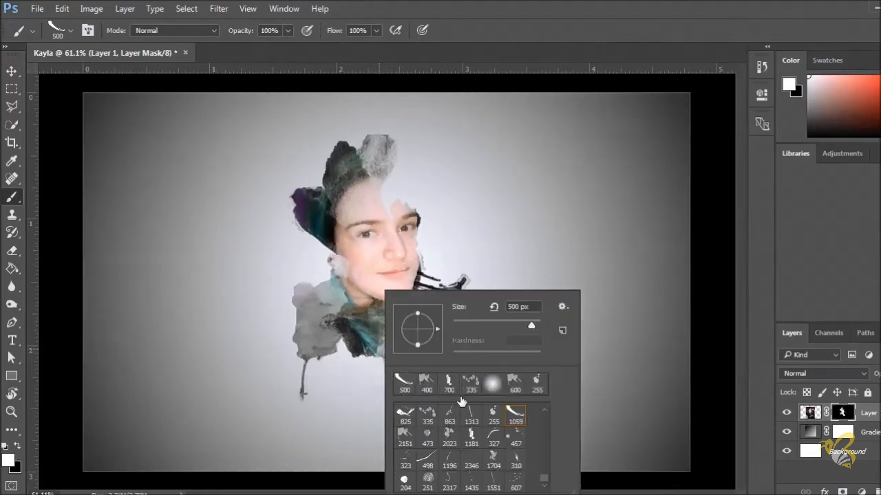
pyautogui.click(493, 438)
pyautogui.click(348, 268)
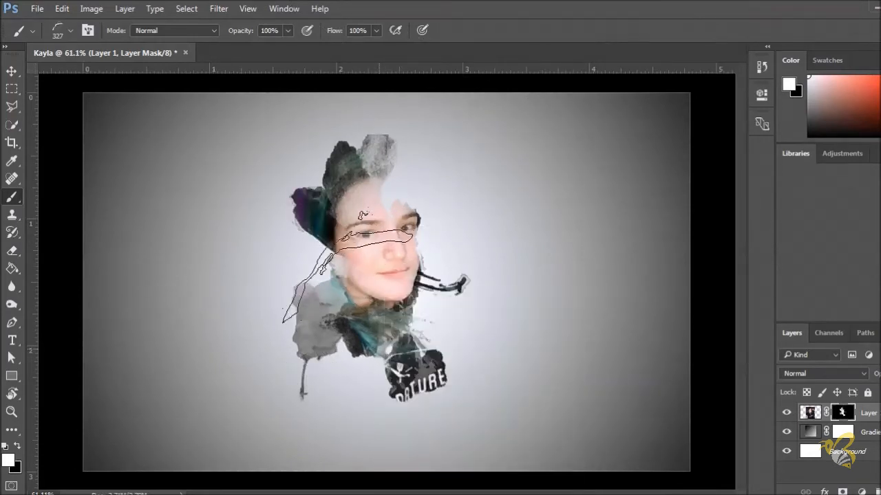
pyautogui.rightClick(465, 418)
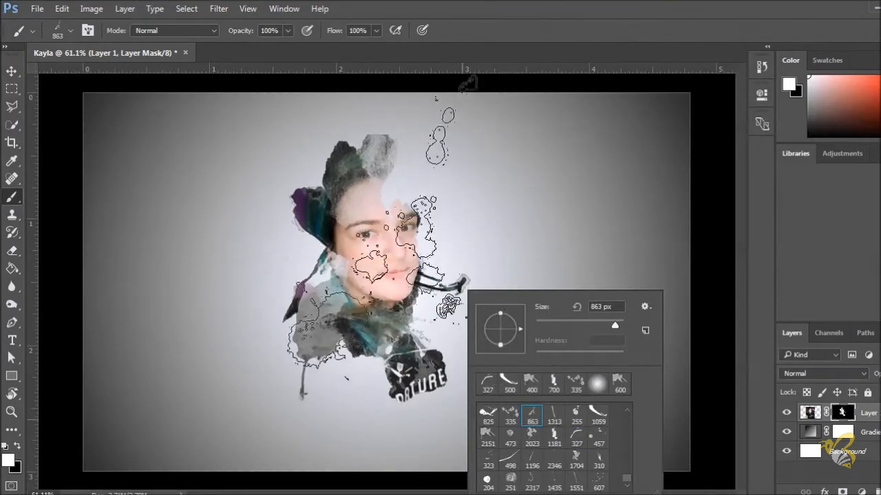
pyautogui.click(366, 304)
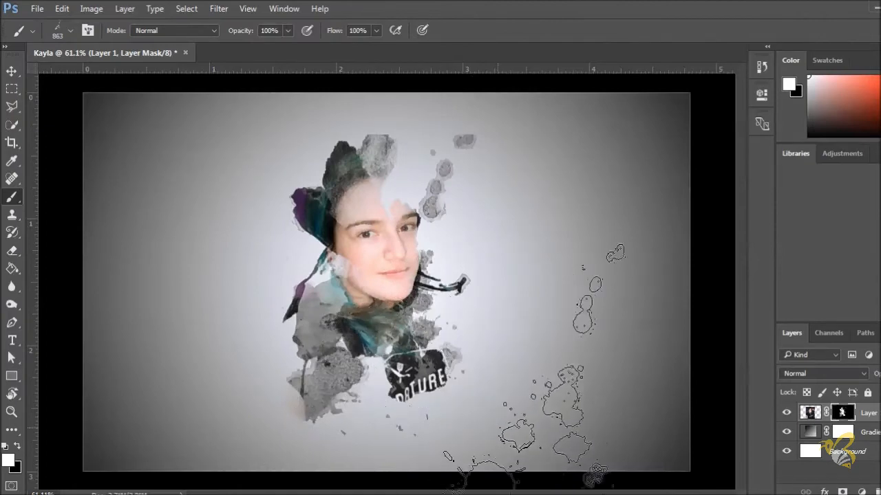
# Reveal the forehead with the 825 px brush reduced to 250 px and stamp the 255 px splatter brush beside the neck's hair.
pyautogui.rightClick(573, 473)
pyautogui.click(548, 414)
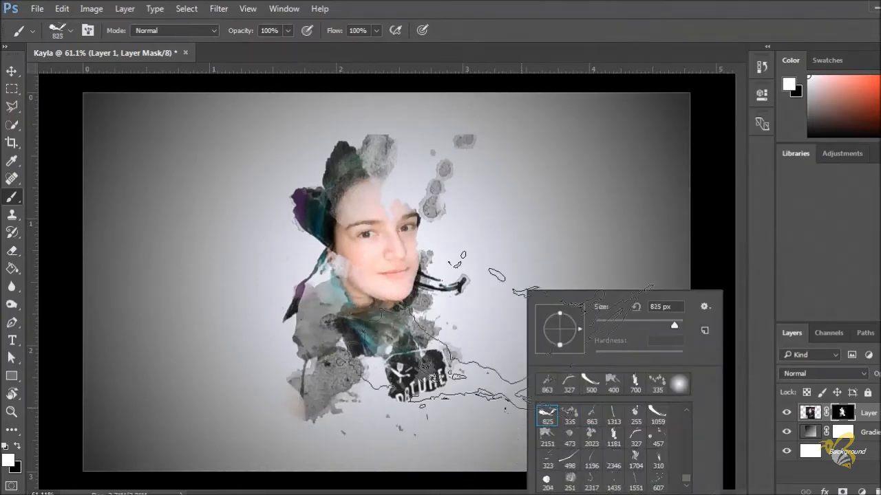
pyautogui.click(481, 51)
pyautogui.press('[')
pyautogui.press('[')
pyautogui.press('[')
pyautogui.press('[')
pyautogui.press('[')
pyautogui.press('[')
pyautogui.press('[')
pyautogui.press('[')
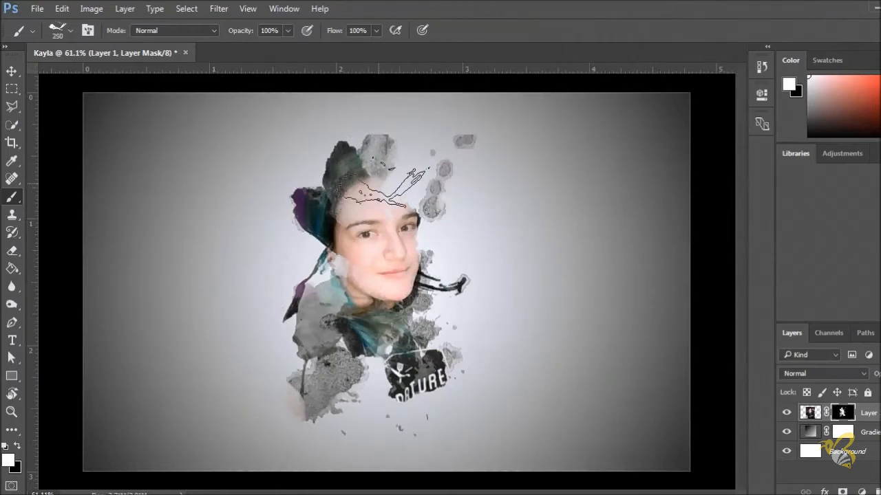
pyautogui.rightClick(372, 278)
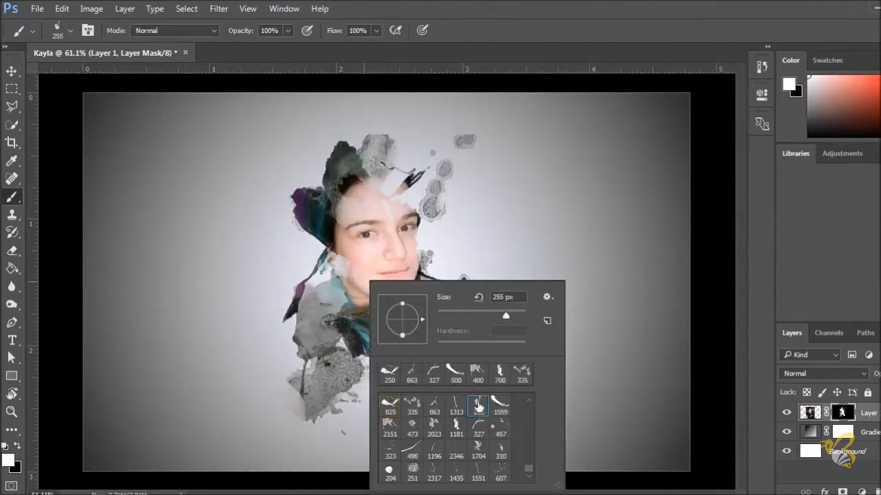
pyautogui.click(310, 256)
# Reveal the hair and dark area beside the face on the mask with the 1333 px splatter brush reduced to 500 px.
pyautogui.rightClick(361, 419)
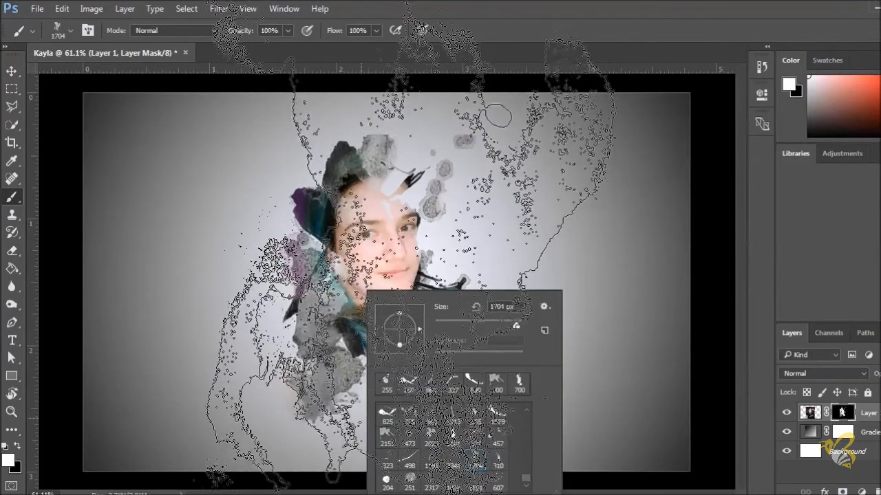
pyautogui.moveTo(526, 480); pyautogui.dragTo(525, 475)
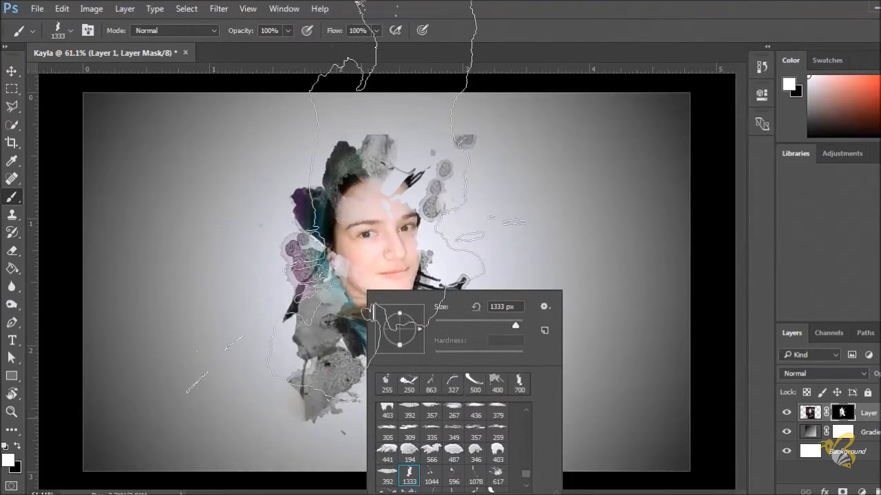
pyautogui.click(428, 52)
pyautogui.press('[')
pyautogui.press('[')
pyautogui.press('[')
pyautogui.press('[')
pyautogui.press('[')
pyautogui.press('[')
pyautogui.press('[')
pyautogui.press('[')
pyautogui.press('[')
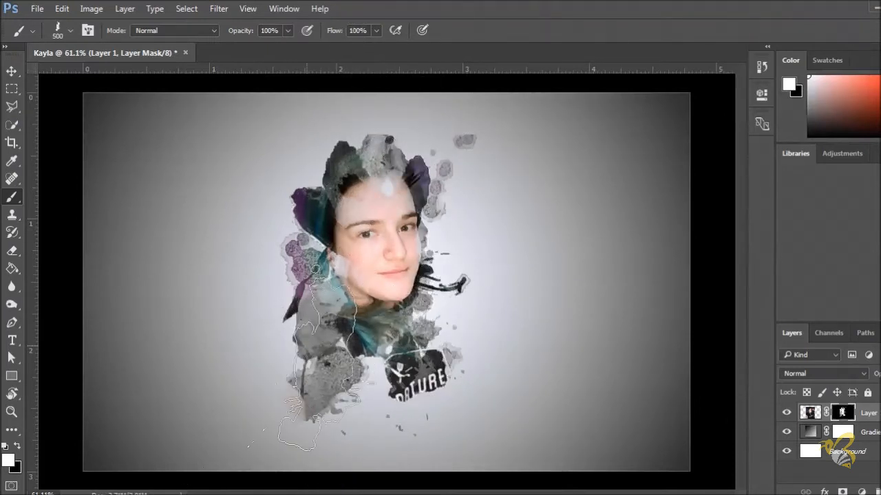
# Reveal the hair and background on both sides of the face with the 617 px splatter brush at different rotations.
pyautogui.rightClick(311, 270)
pyautogui.click(439, 453)
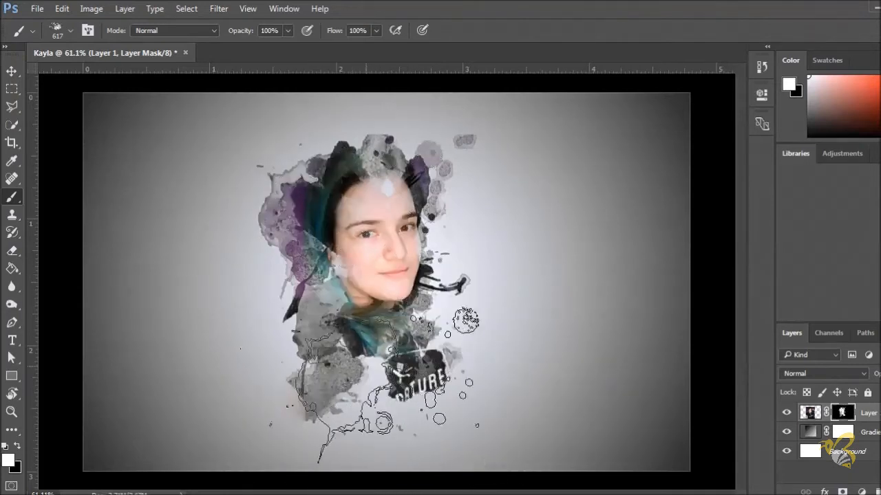
pyautogui.rightClick(377, 384)
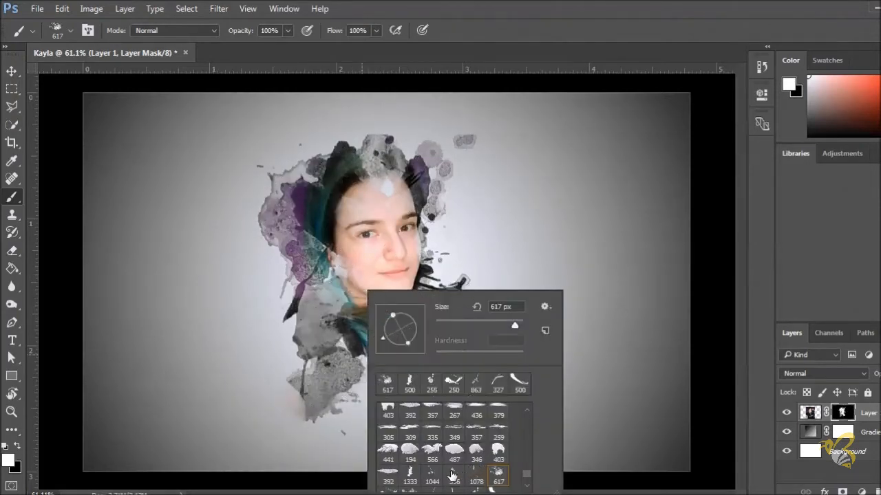
pyautogui.click(430, 476)
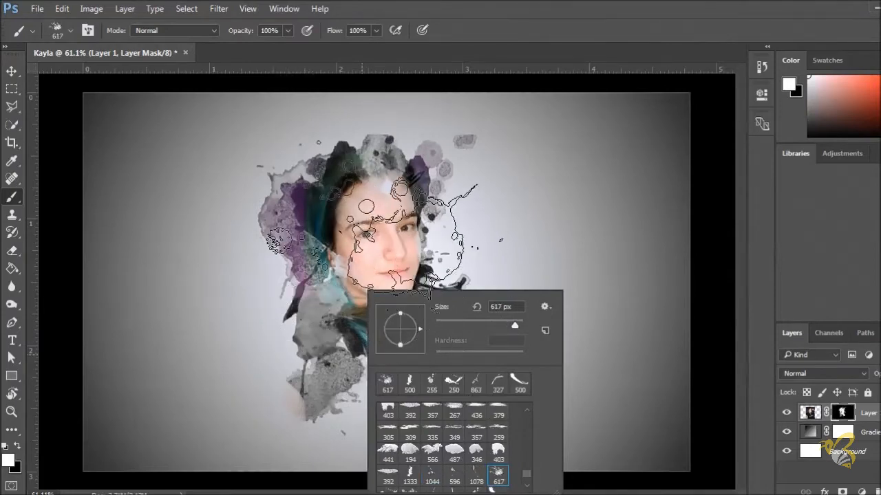
pyautogui.click(392, 233)
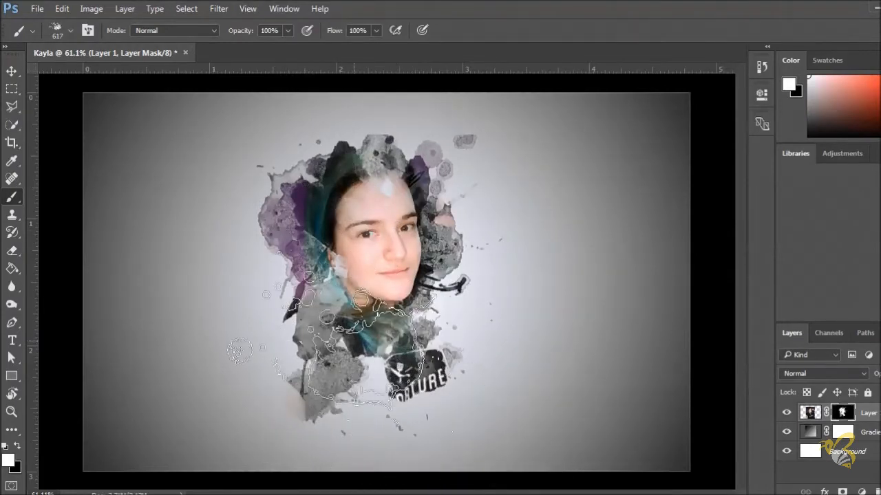
# Reduce the 617 px splatter brush to 500 px and reveal the area beside the chin and the raised hand.
pyautogui.press('[')
pyautogui.press('[')
pyautogui.press('[')
pyautogui.press('[')
pyautogui.press('[')
pyautogui.press('[')
pyautogui.press('[')
pyautogui.press('[')
pyautogui.press('[')
pyautogui.press('[')
pyautogui.press('[')
pyautogui.press('[')
pyautogui.press('[')
pyautogui.press('[')
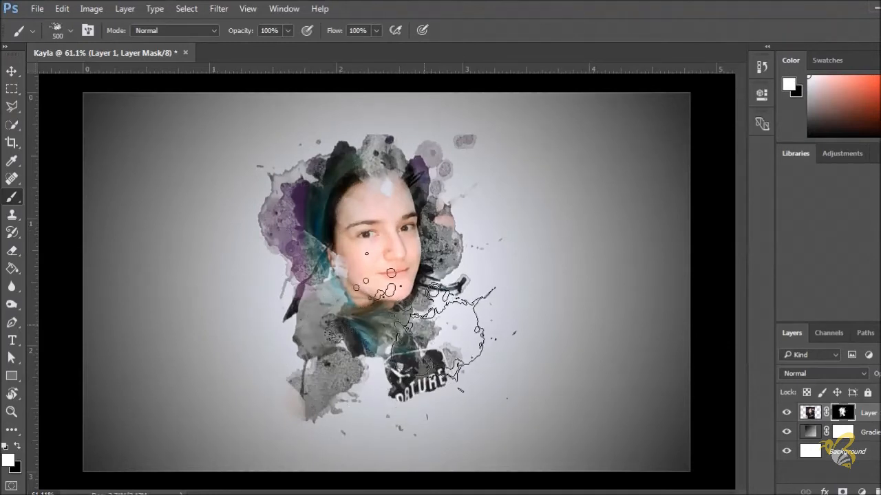
pyautogui.click(437, 301)
pyautogui.press(']')
pyautogui.press(']')
pyautogui.press(']')
pyautogui.press(']')
pyautogui.press(']')
pyautogui.press(']')
pyautogui.press(']')
pyautogui.press(']')
pyautogui.press(']')
pyautogui.press(']')
pyautogui.press(']')
pyautogui.press(']')
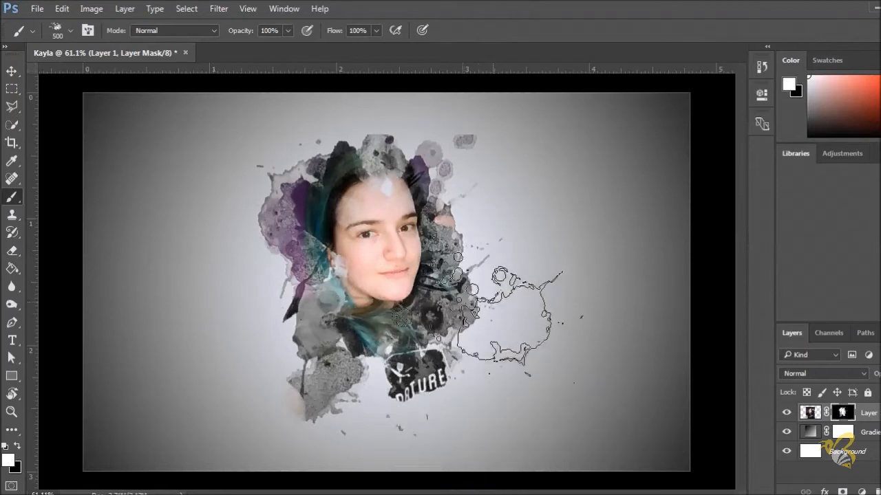
pyautogui.click(451, 233)
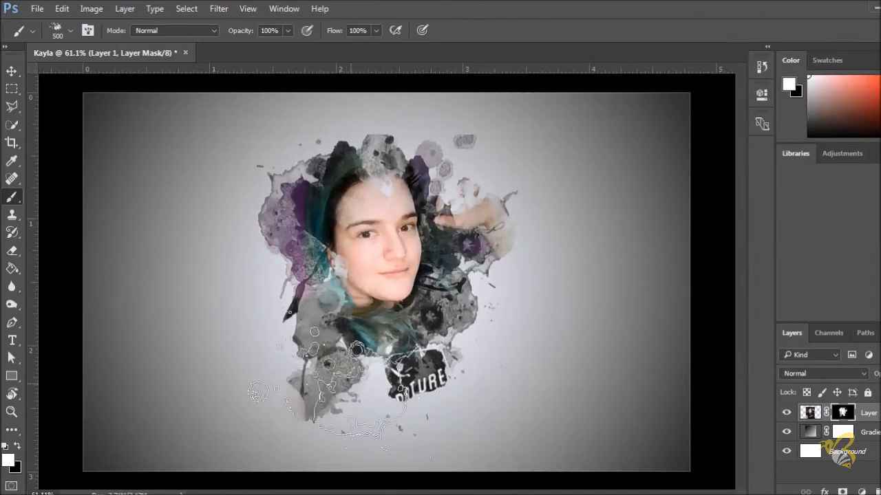
# Paint dry streaks on the mask over the shoulder and above the raised hand with the 309 px brush.
pyautogui.rightClick(397, 427)
pyautogui.click(398, 428)
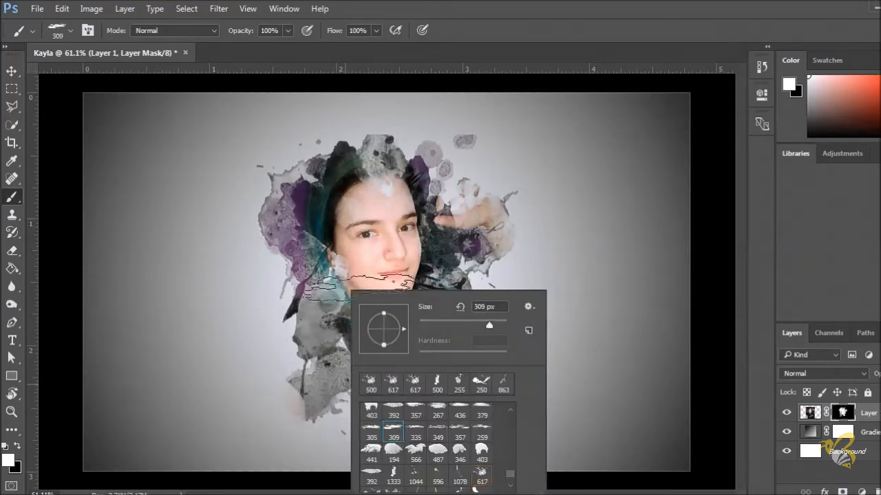
pyautogui.click(378, 250)
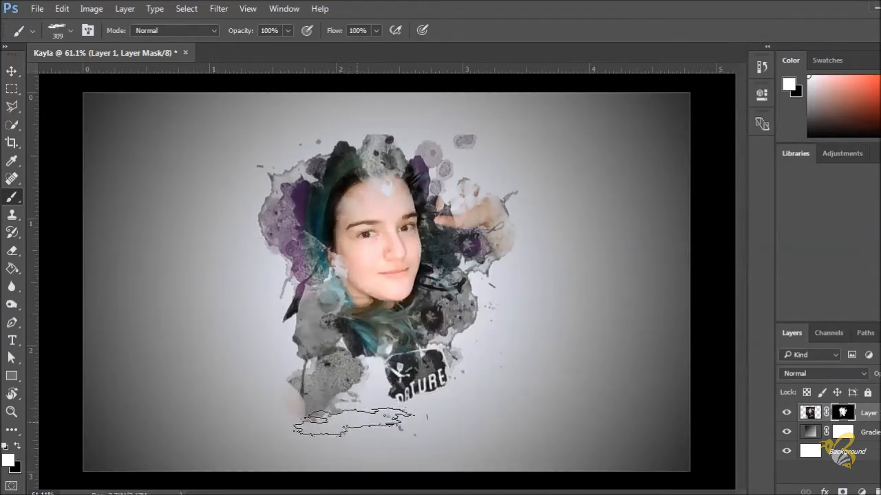
pyautogui.moveTo(317, 326); pyautogui.dragTo(480, 341)
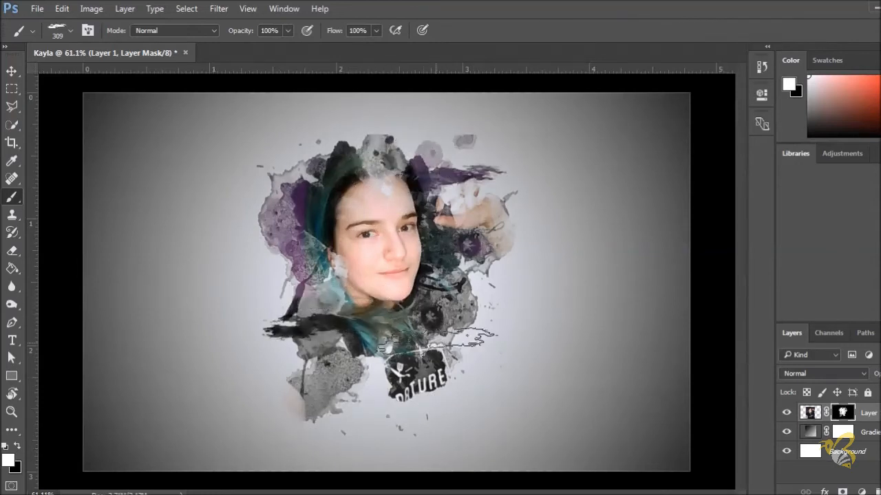
pyautogui.click(296, 231)
pyautogui.hotkey('ctrl', 'a')
pyautogui.hotkey('ctrl', 'd')
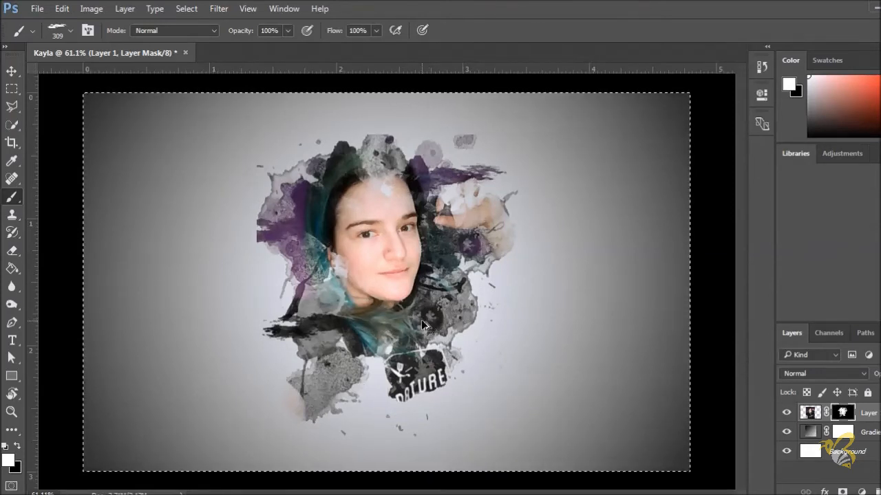
pyautogui.hotkey('ctrl', 'z')
# Reveal the shirt lettering and the area beside the top of the hair on the mask with the 473 px splatter brush.
pyautogui.rightClick(410, 286)
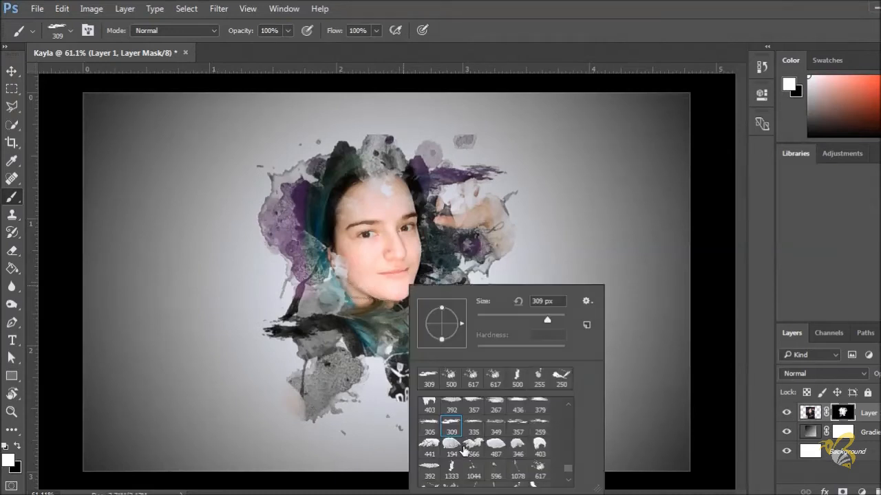
pyautogui.scroll(-3, 516, 457)
pyautogui.click(454, 460)
pyautogui.click(343, 382)
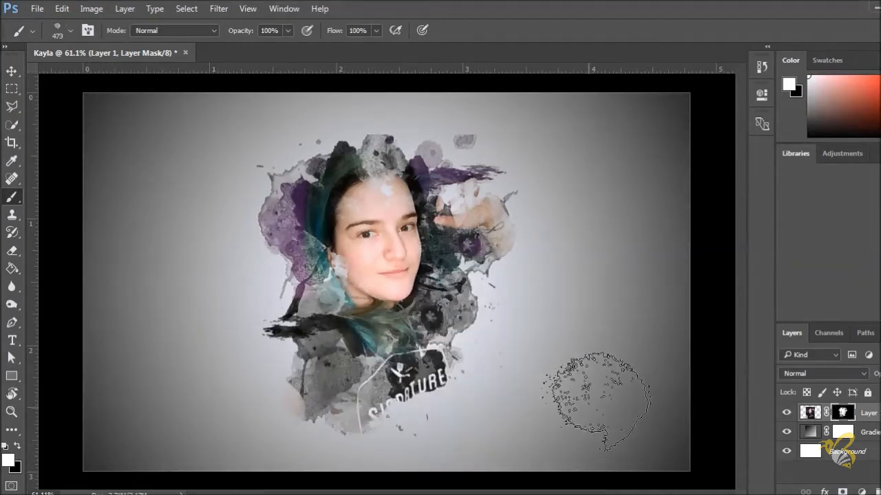
pyautogui.click(326, 183)
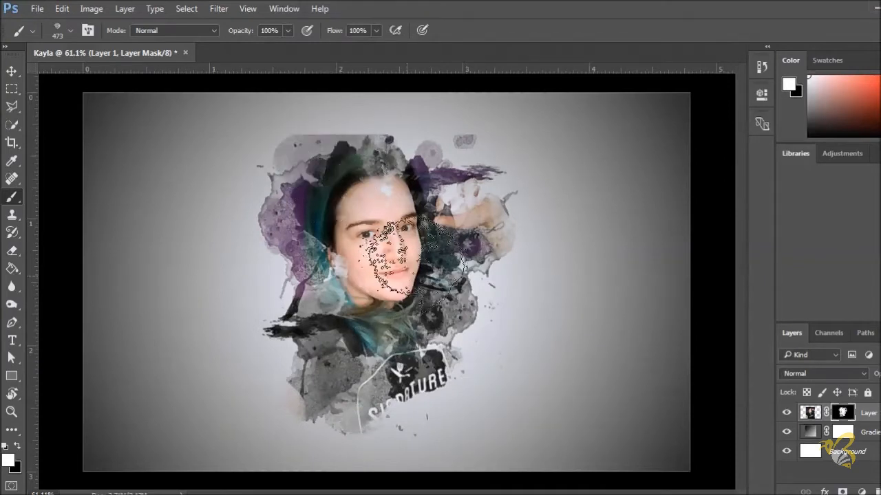
pyautogui.hotkey('ctrl', 'z')
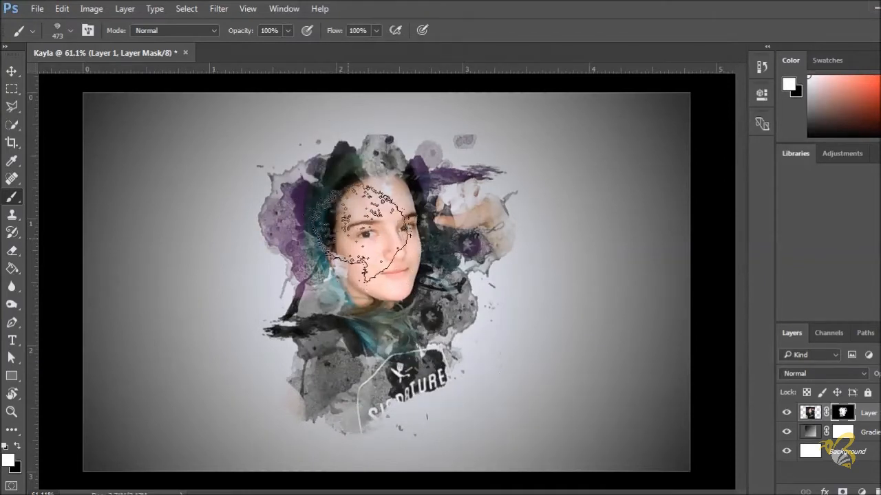
# Rotate the 498 px streak brush and stamp it on the mask across the purple hair.
pyautogui.rightClick(399, 351)
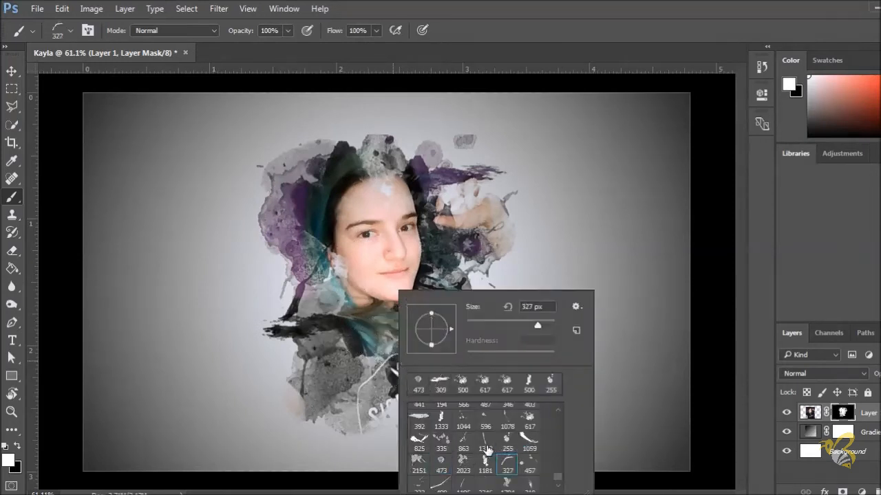
pyautogui.click(443, 484)
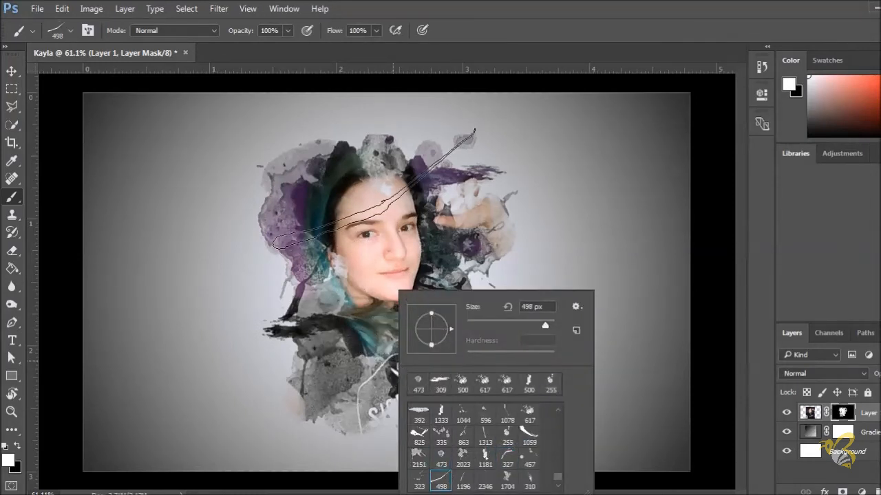
pyautogui.moveTo(434, 322); pyautogui.dragTo(413, 336)
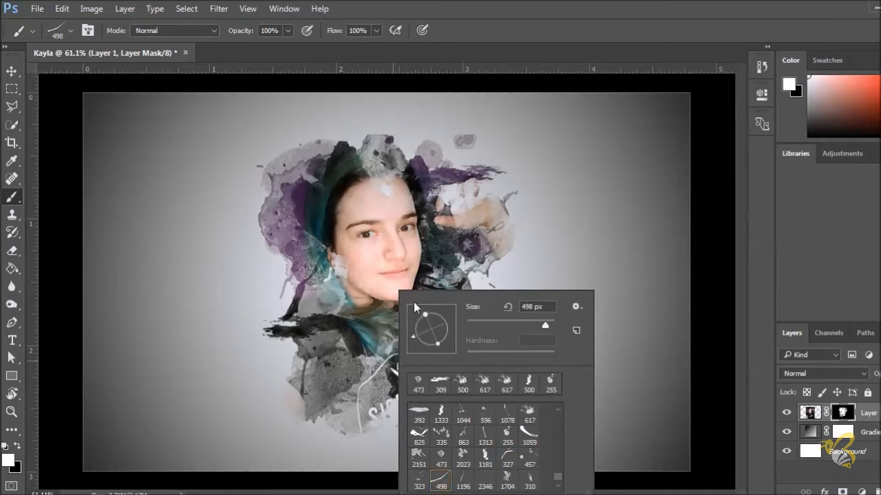
pyautogui.moveTo(413, 337); pyautogui.dragTo(424, 348)
pyautogui.click(373, 202)
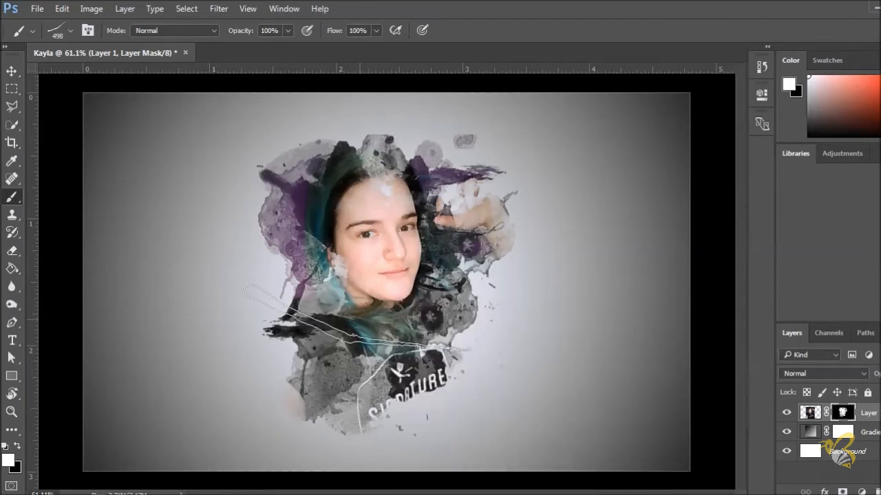
# Add small splatters to the mask over and beside the shirt with the 457 px brush.
pyautogui.rightClick(370, 365)
pyautogui.click(497, 459)
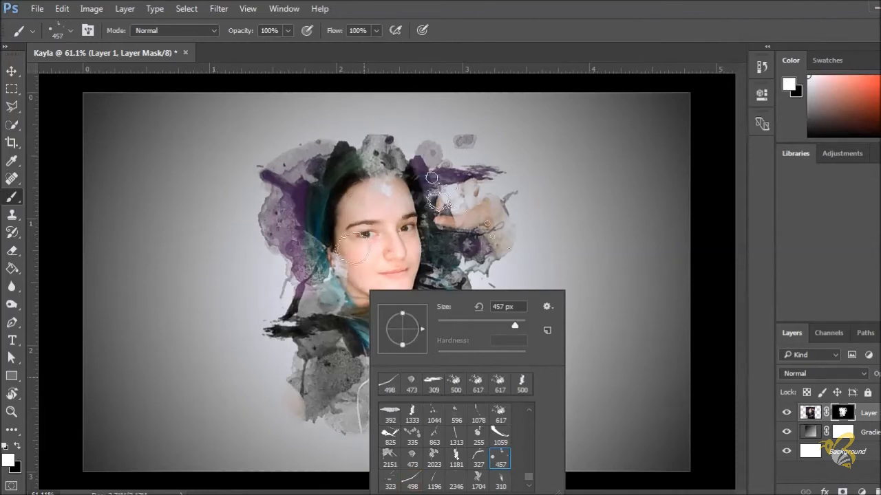
pyautogui.click(412, 365)
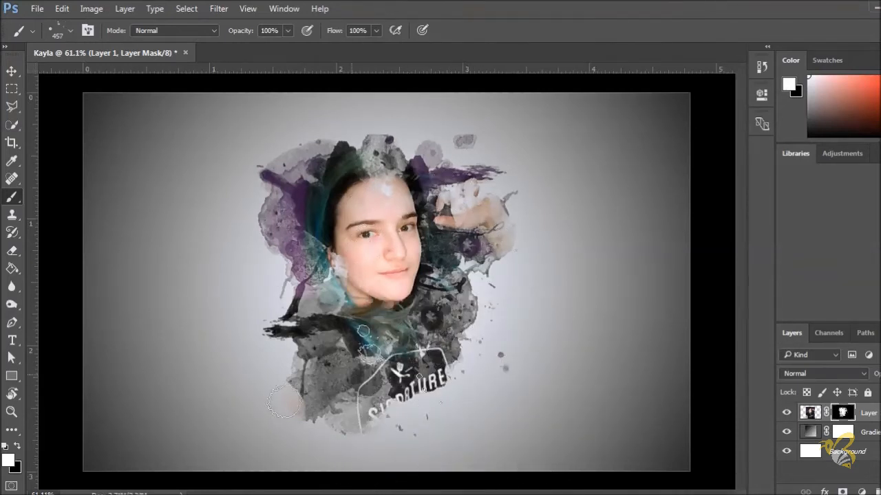
# Reduce the 1044 px splatter brush to 500 px and stamp it on the mask beside the shirt lettering.
pyautogui.rightClick(378, 389)
pyautogui.click(425, 415)
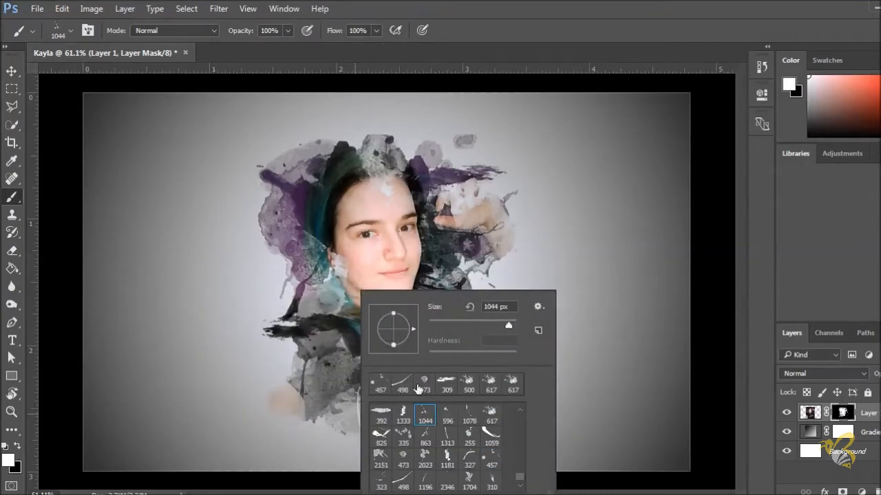
pyautogui.click(475, 45)
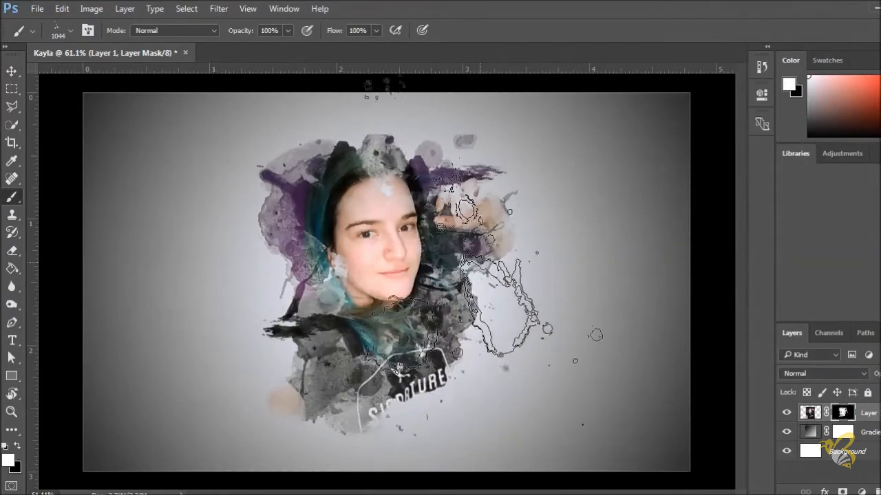
pyautogui.press('[')
pyautogui.press('[')
pyautogui.press('[')
pyautogui.press('[')
pyautogui.press('[')
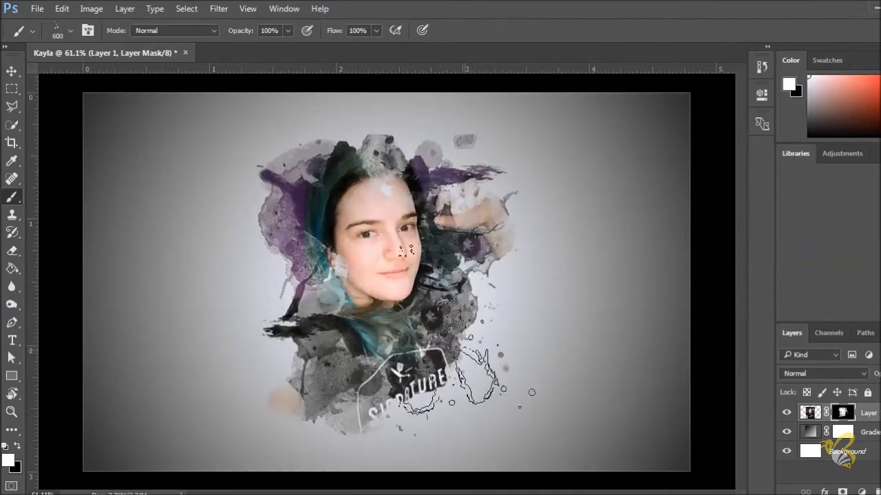
pyautogui.click(479, 331)
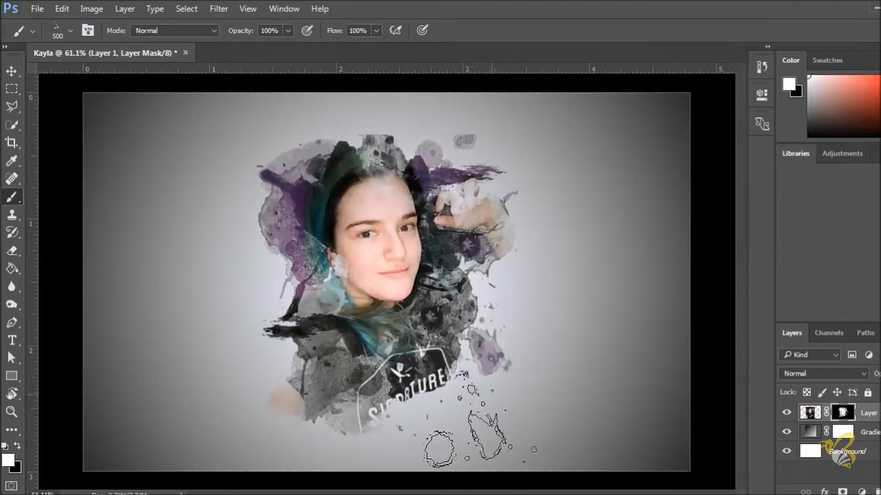
# Reduce the 1059 px curved stroke brush to 800 px and stamp it on the mask from the purple backdrop across the hair to the shirt.
pyautogui.rightClick(338, 357)
pyautogui.click(483, 437)
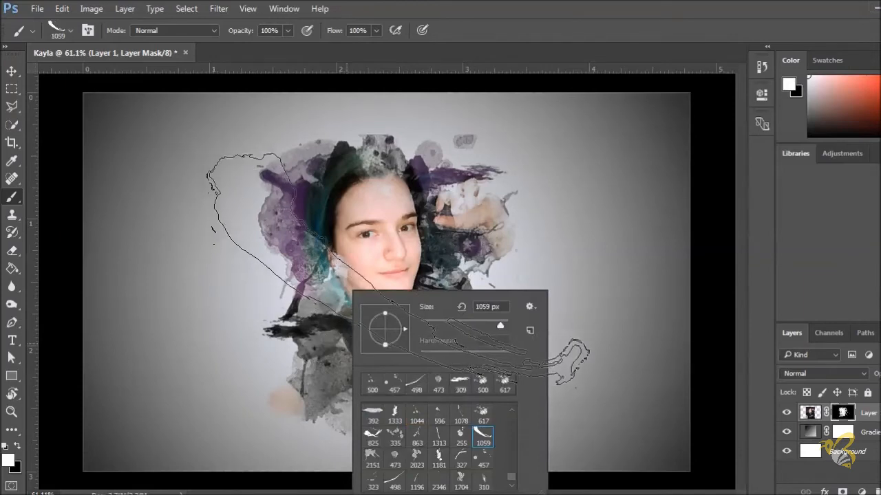
pyautogui.click(475, 40)
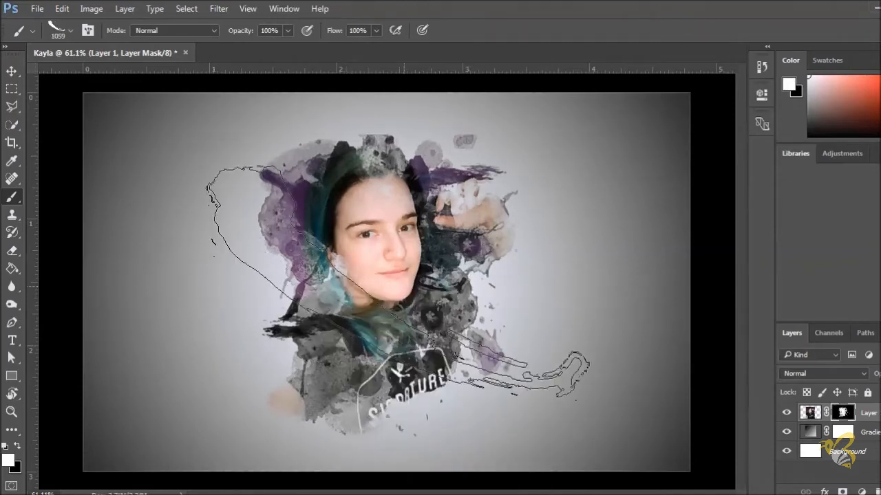
pyautogui.press('[')
pyautogui.press('[')
pyautogui.press('[')
pyautogui.click(408, 302)
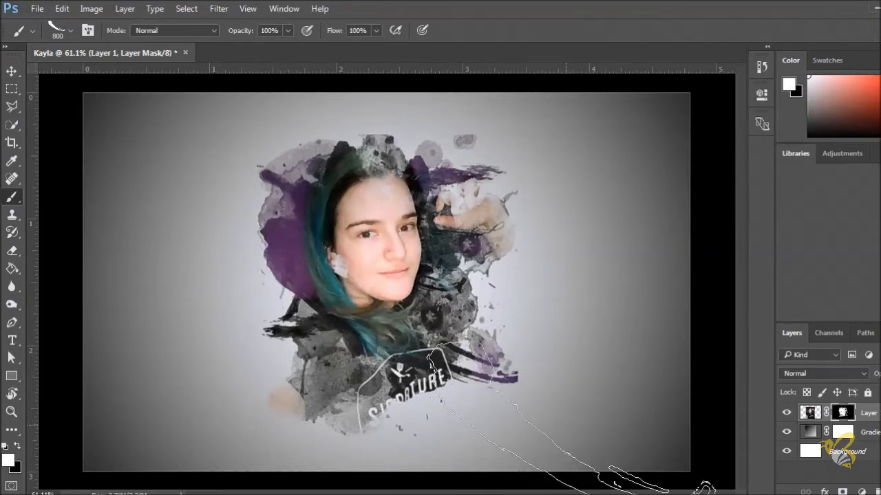
# Stamp the 863 px splatter brush on the mask to reveal the lower shirt and drops below it, undoing unwanted stamps.
pyautogui.rightClick(512, 287)
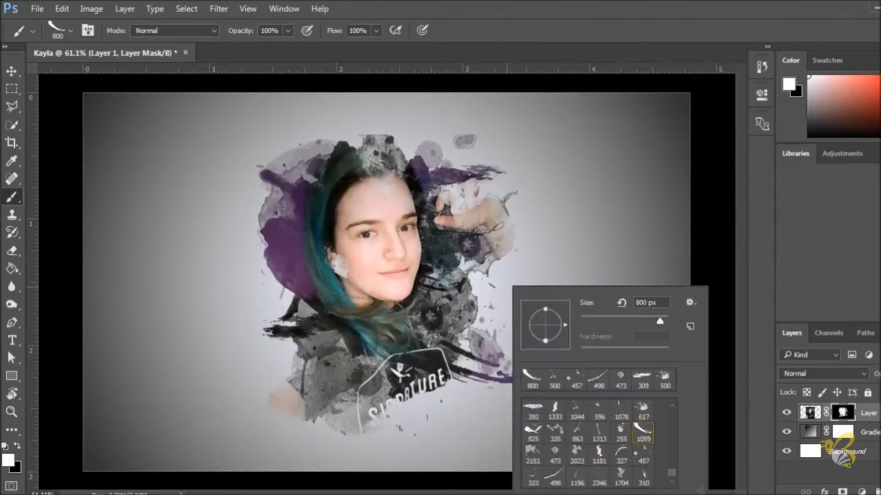
pyautogui.click(576, 432)
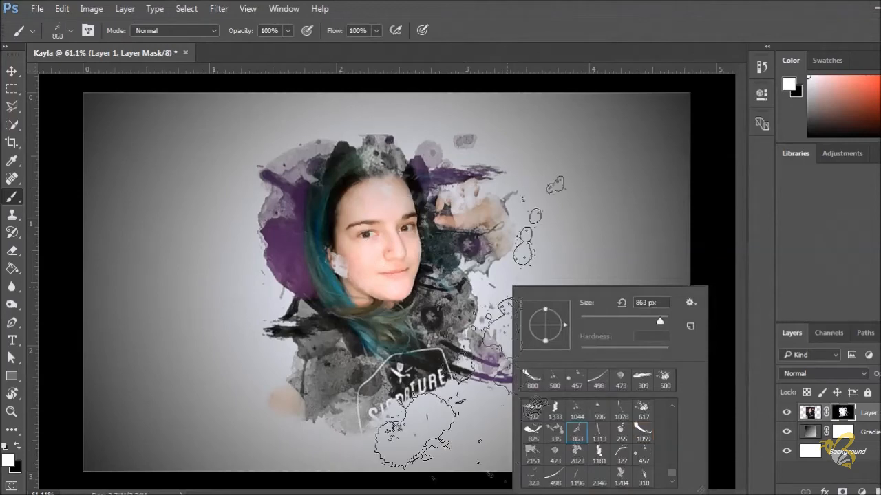
pyautogui.press('Return')
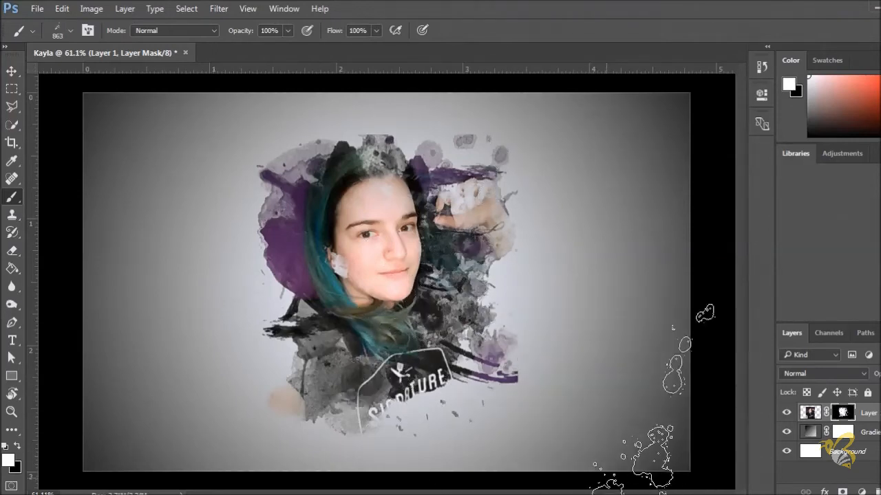
pyautogui.hotkey('ctrl', 'z')
pyautogui.click(364, 434)
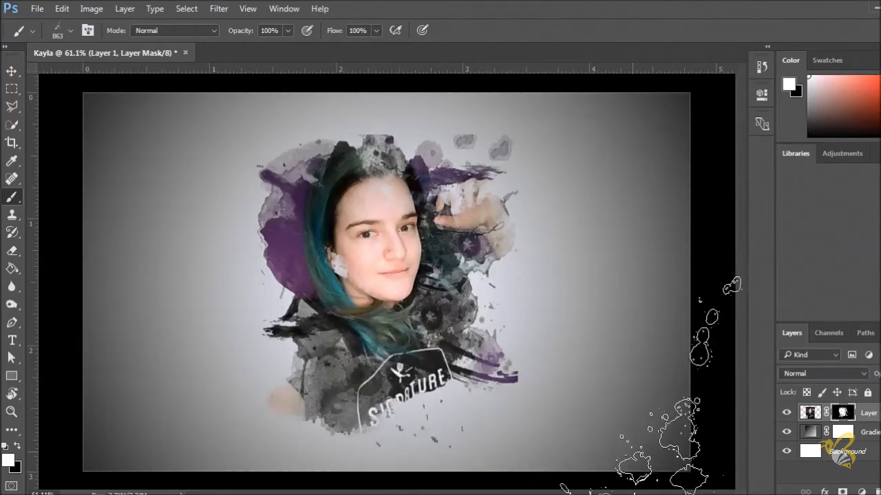
pyautogui.hotkey('ctrl', 'z')
pyautogui.click(381, 345)
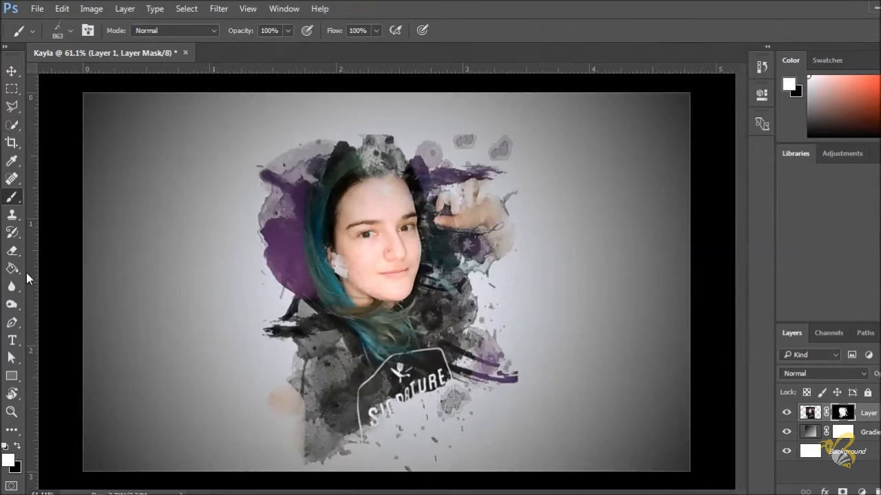
# Stamp the 327 px curved stroke brush on the mask over the top of the hair and the shoulder.
pyautogui.rightClick(458, 290)
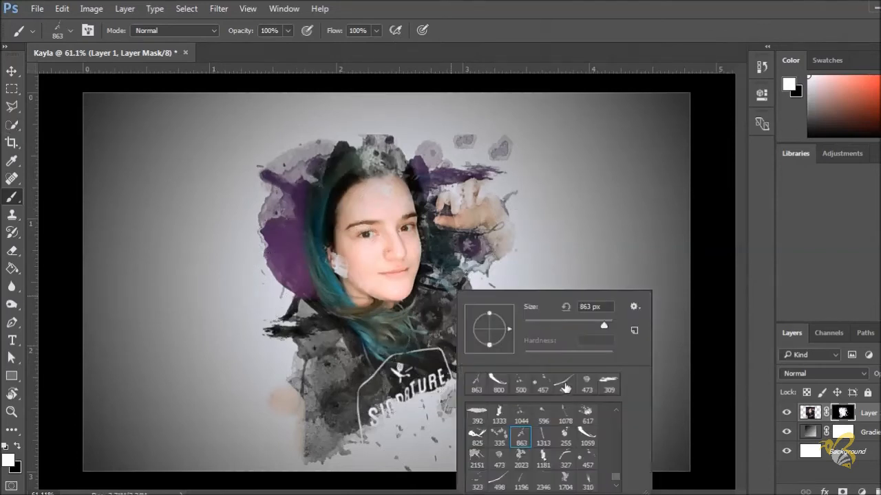
pyautogui.click(564, 459)
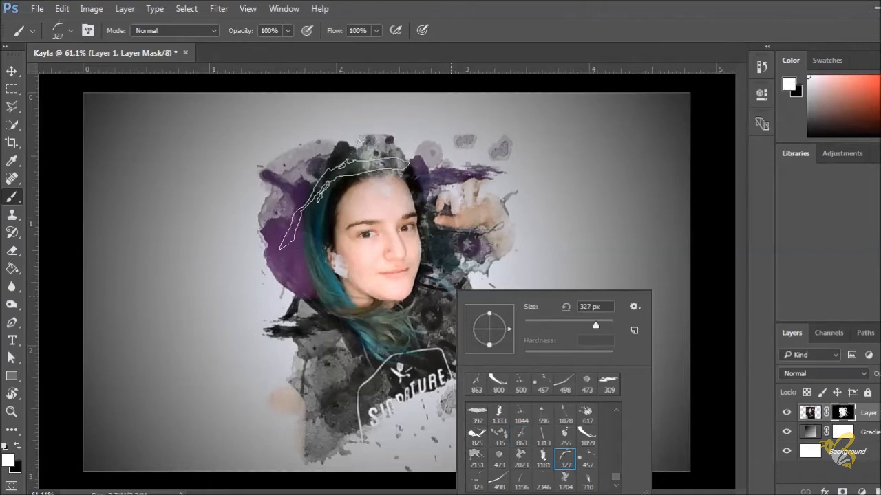
pyautogui.click(356, 211)
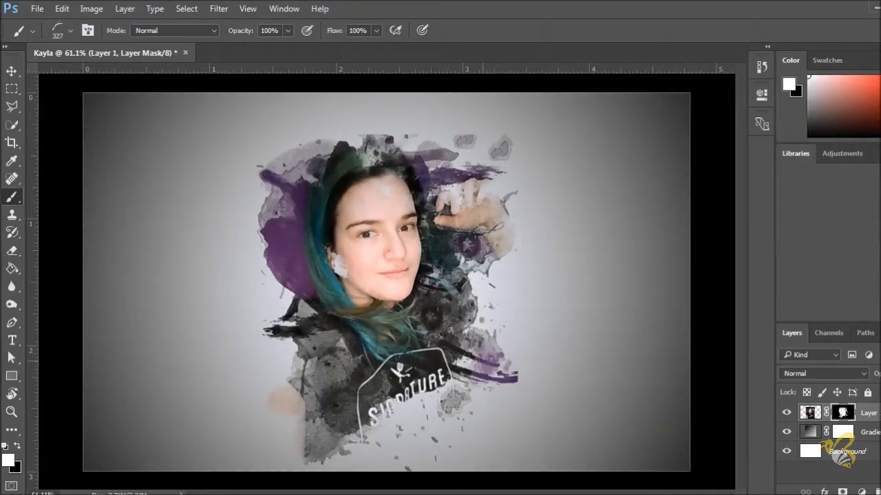
pyautogui.click(347, 302)
pyautogui.hotkey('ctrl', 'z')
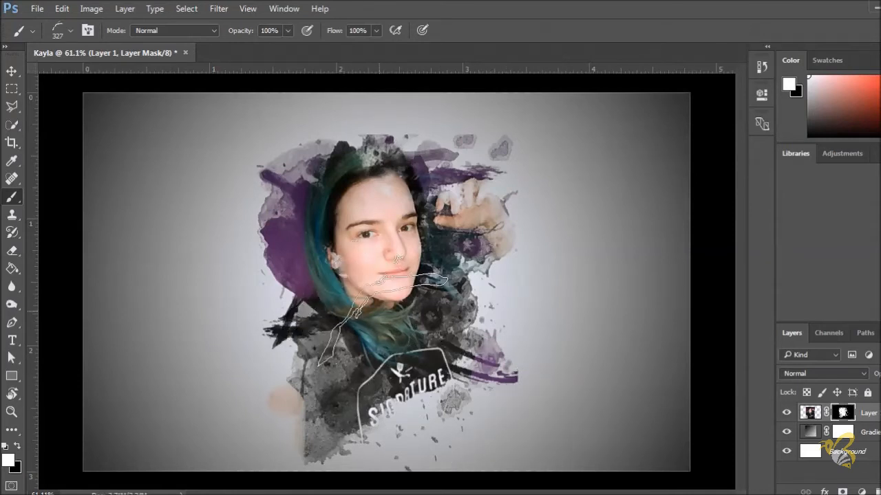
# Reduce the 825 px brush to 400 px and stamp a dry streak on the mask across the raised hand.
pyautogui.rightClick(454, 440)
pyautogui.click(406, 435)
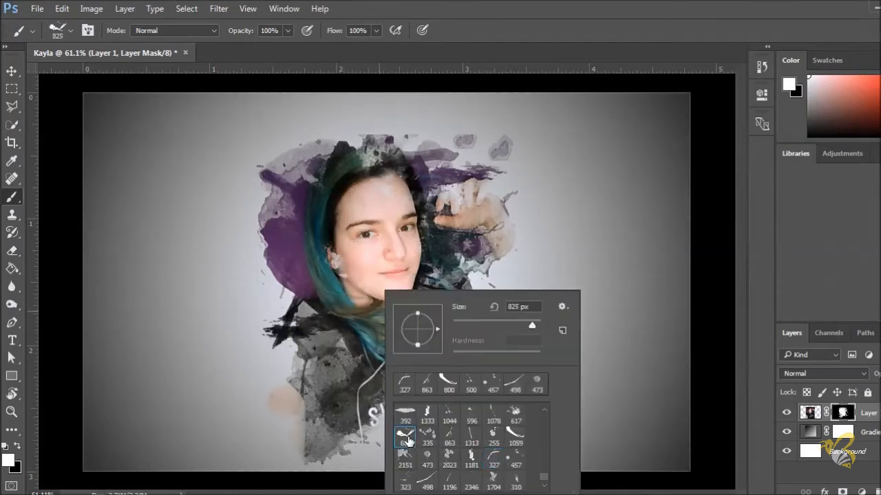
pyautogui.press('Return')
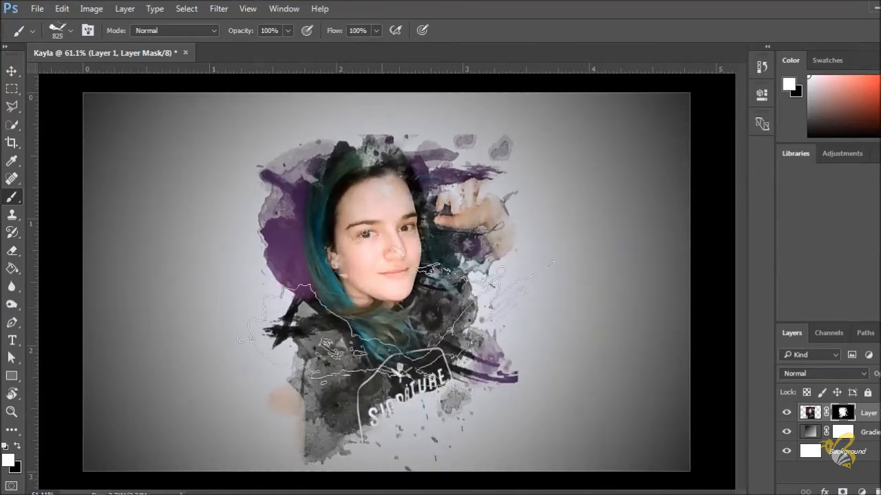
pyautogui.press('[')
pyautogui.press('[')
pyautogui.press('[')
pyautogui.press('[')
pyautogui.press('[')
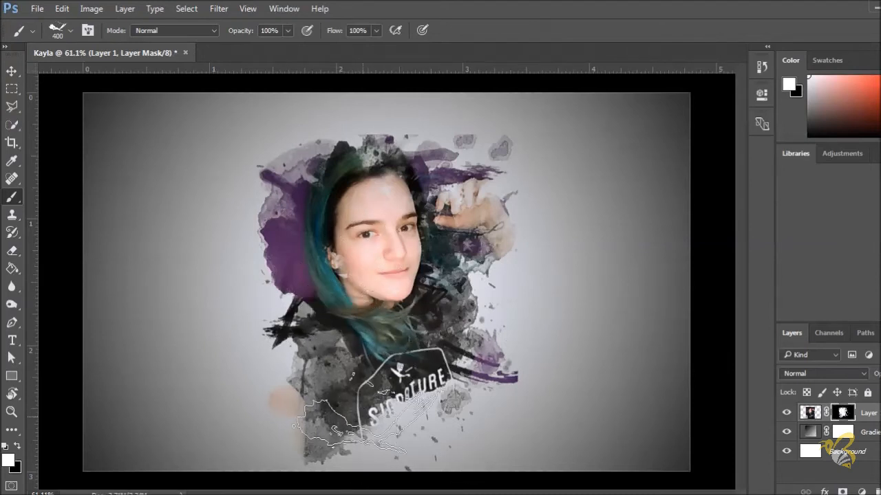
pyautogui.click(460, 192)
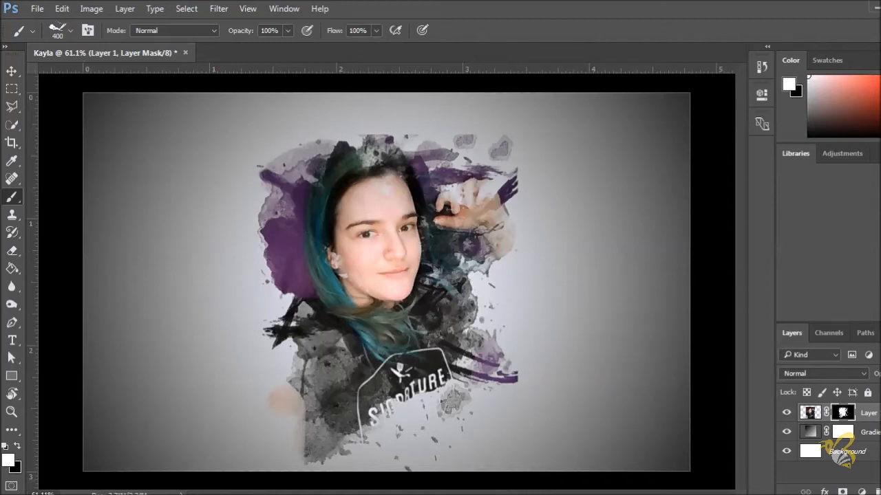
# Stamp round drops on the mask below and beside the shirt with the 335 px brush, undoing the unwanted stamp.
pyautogui.rightClick(496, 290)
pyautogui.click(605, 437)
pyautogui.click(538, 436)
pyautogui.click(432, 423)
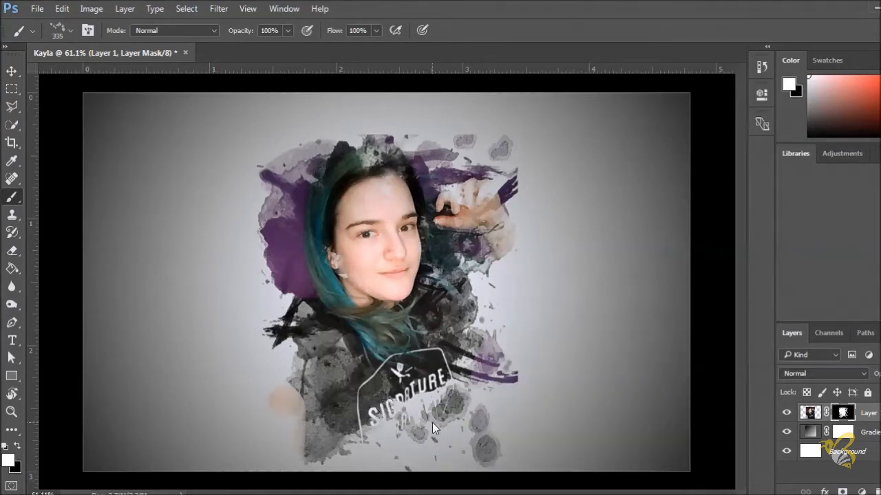
pyautogui.click(362, 433)
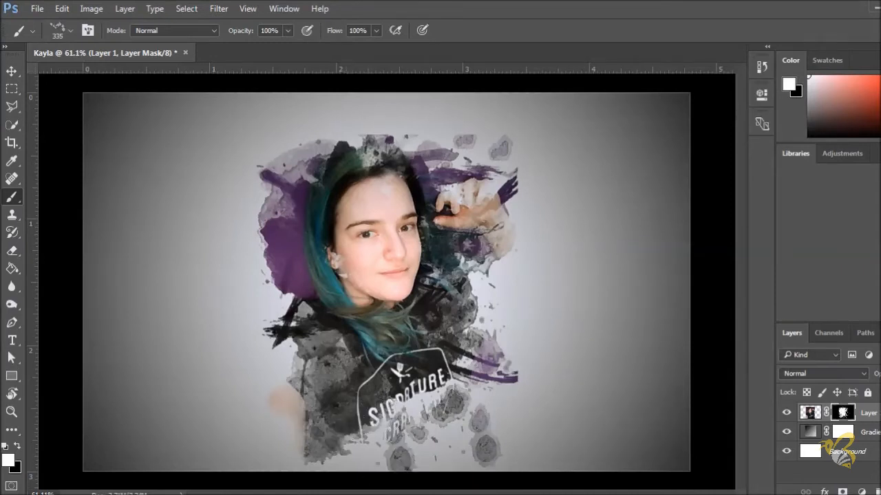
pyautogui.click(440, 447)
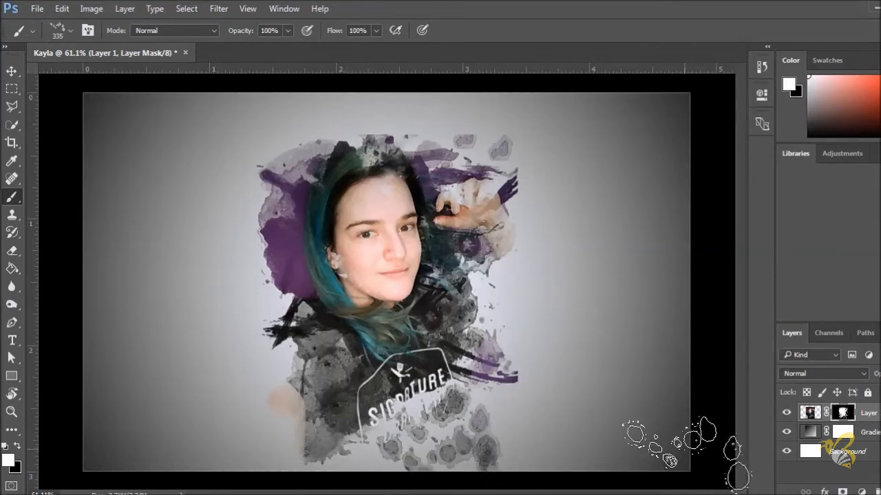
pyautogui.hotkey('ctrl', 'z')
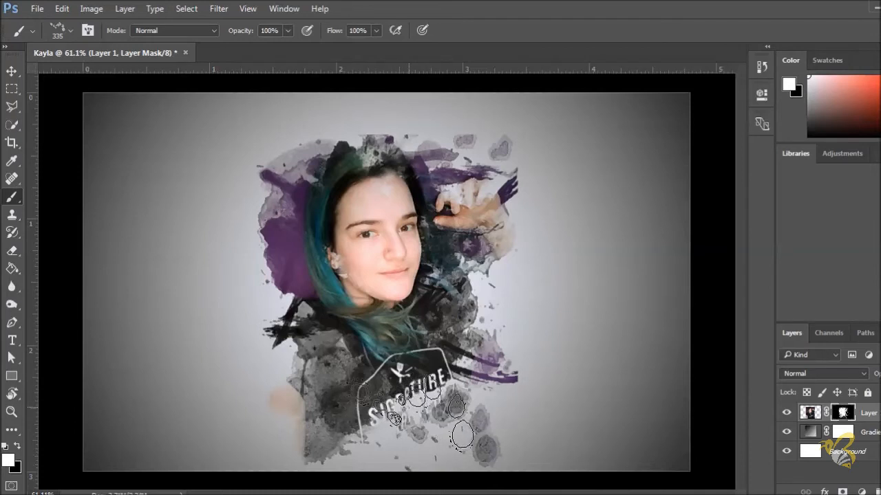
pyautogui.click(407, 413)
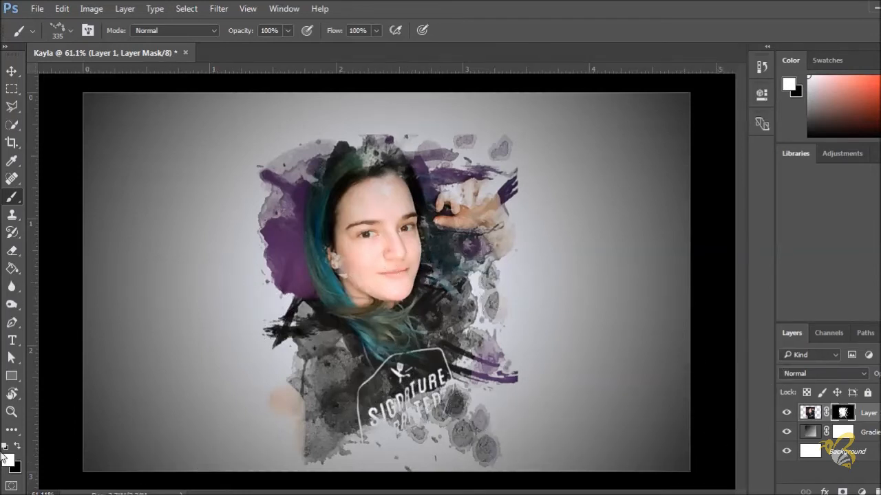
# Apply the Filter Gallery's Paint Daubs to the Layer 1 photo with brush size 3, sharpness 3 and the Simple brush type.
pyautogui.click(809, 414)
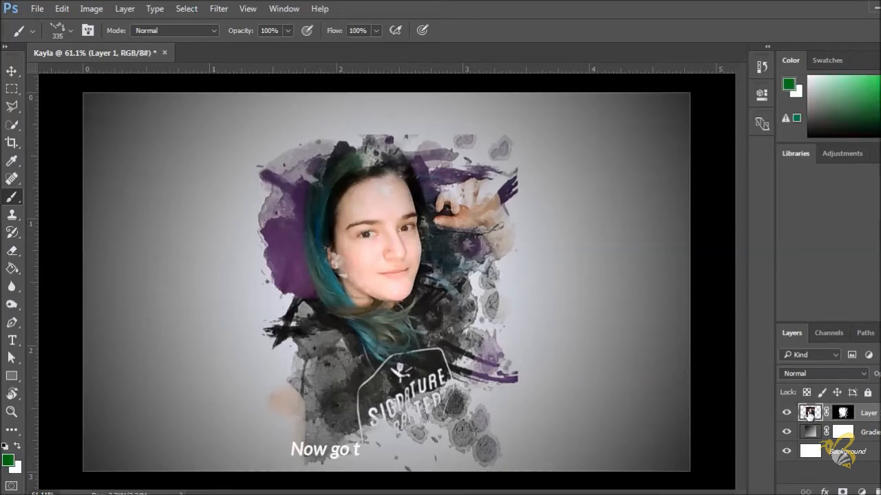
pyautogui.press('v')
pyautogui.click(230, 8)
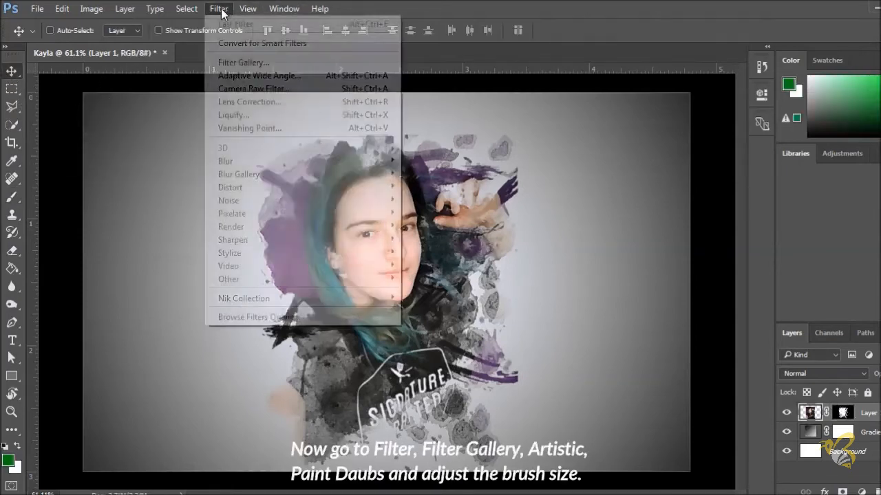
pyautogui.click(248, 62)
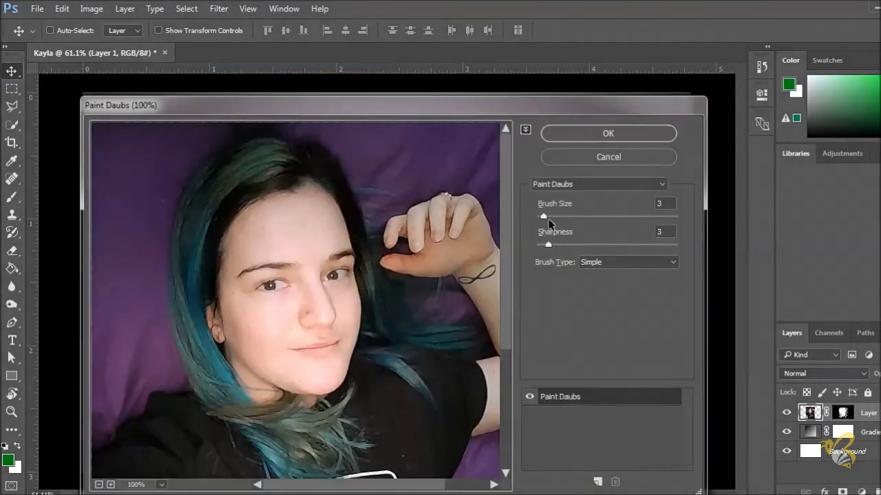
pyautogui.click(547, 219)
pyautogui.moveTo(547, 220); pyautogui.dragTo(549, 221)
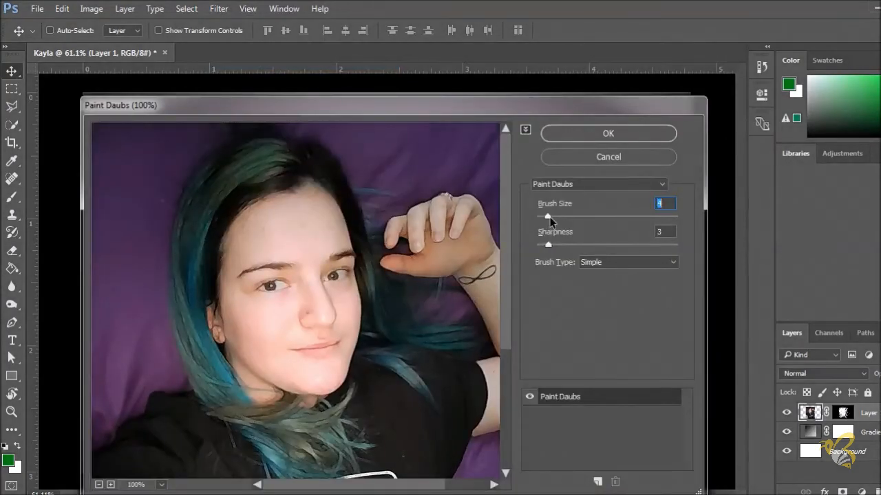
pyautogui.moveTo(550, 220); pyautogui.dragTo(551, 221)
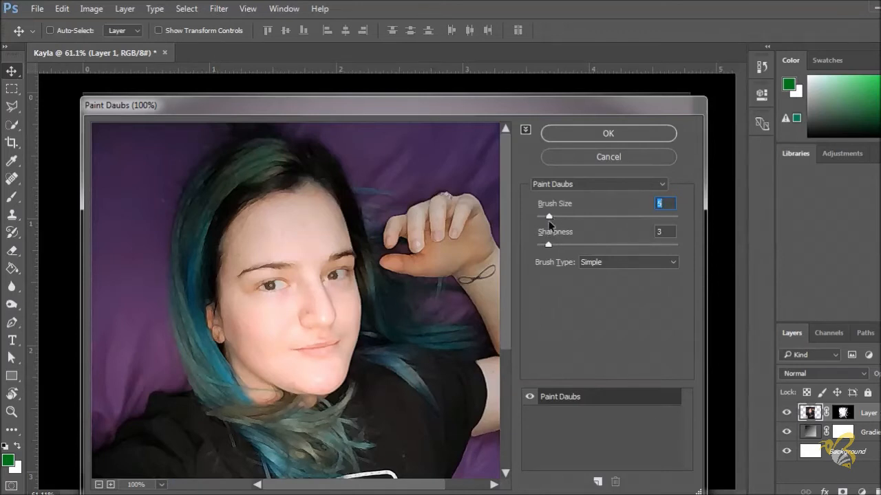
pyautogui.moveTo(550, 221); pyautogui.dragTo(545, 218)
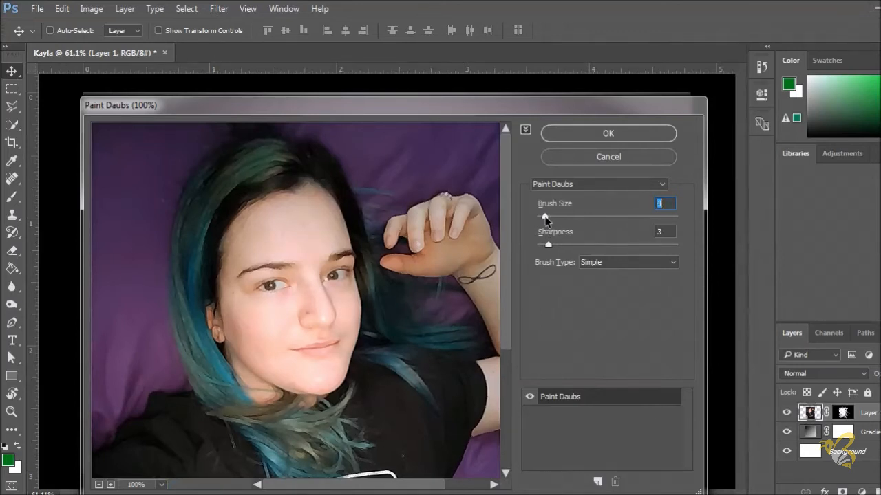
pyautogui.click(631, 129)
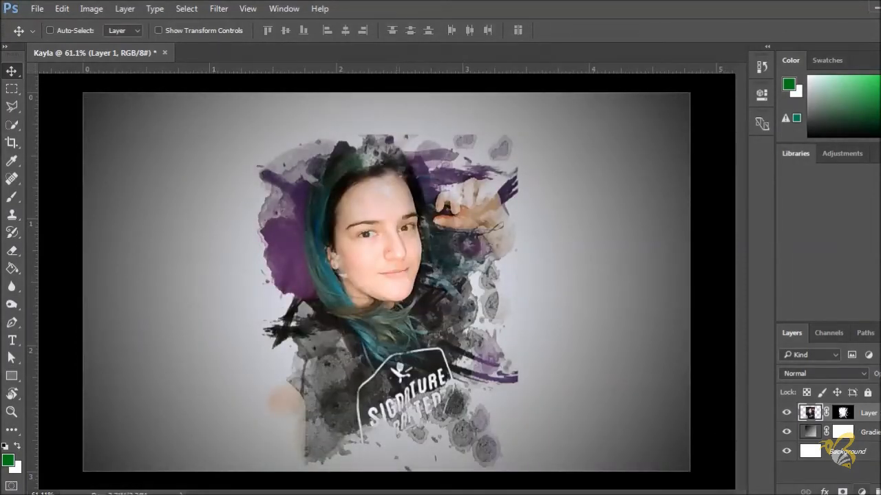
# Add a Gradient Map adjustment layer above the photo using the Blue, Red, Yellow preset.
pyautogui.click(861, 492)
pyautogui.click(846, 470)
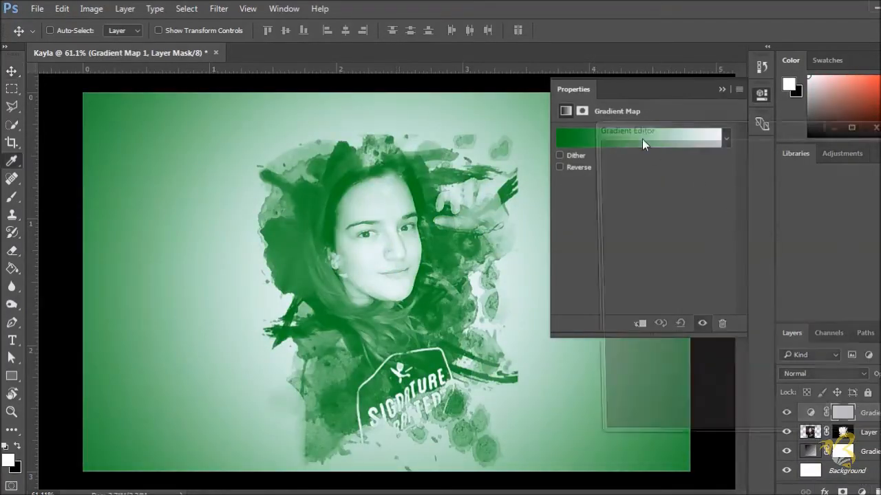
pyautogui.click(642, 139)
pyautogui.click(729, 172)
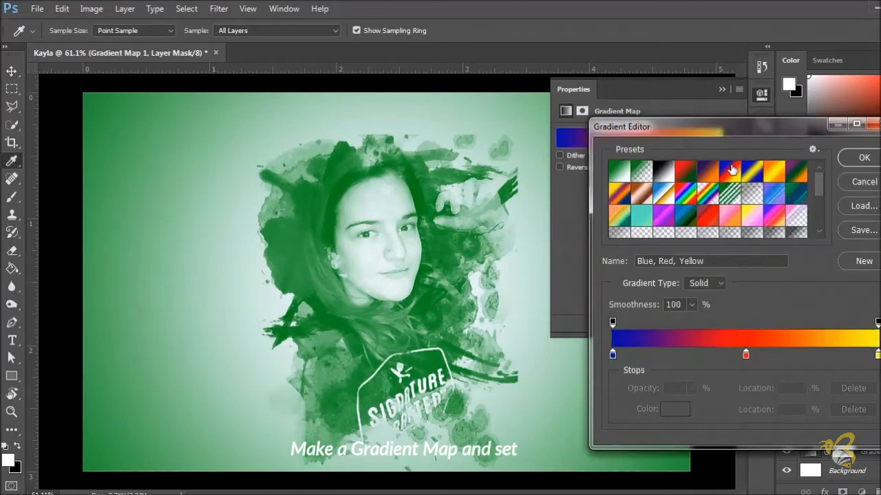
pyautogui.click(864, 158)
# Set the Blue, Red, Yellow Gradient Map's blend mode to Overlay and lower its opacity.
pyautogui.click(824, 373)
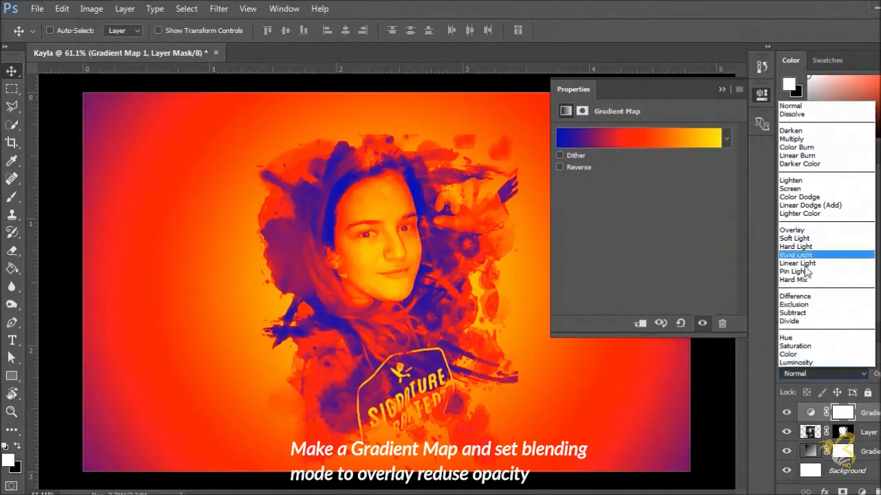
pyautogui.click(799, 229)
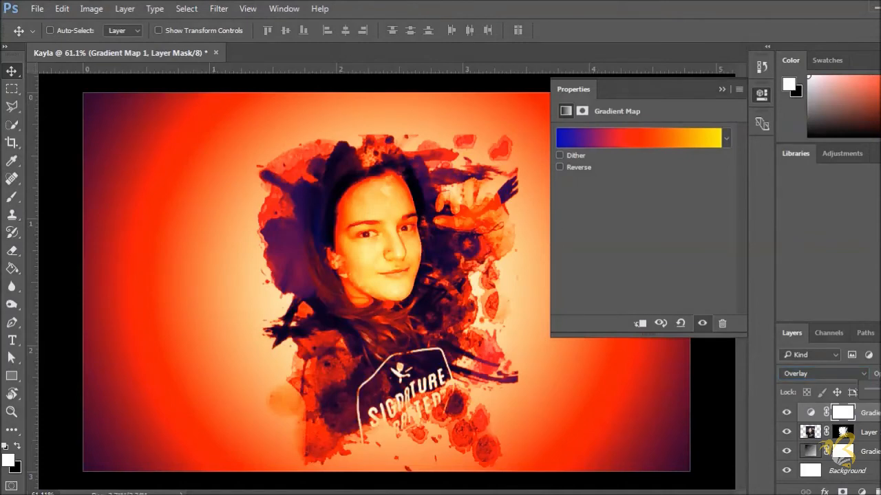
pyautogui.moveTo(880, 390); pyautogui.dragTo(873, 390)
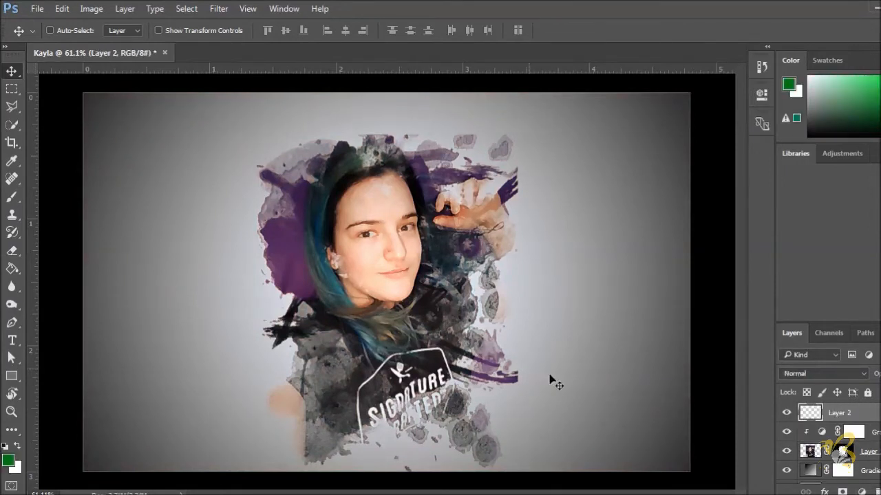
# Dab green on Layer 2 over the splatter below the raised hand with a soft round 335 px brush at 0% hardness.
pyautogui.click(12, 197)
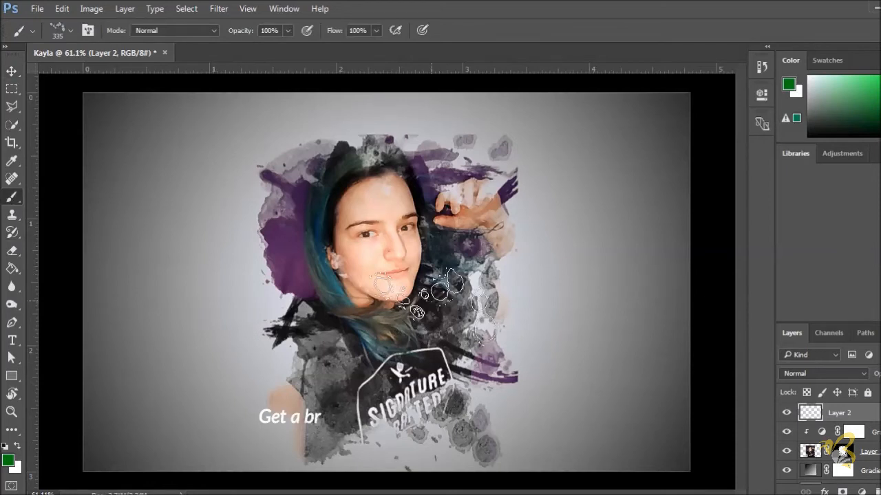
pyautogui.rightClick(451, 330)
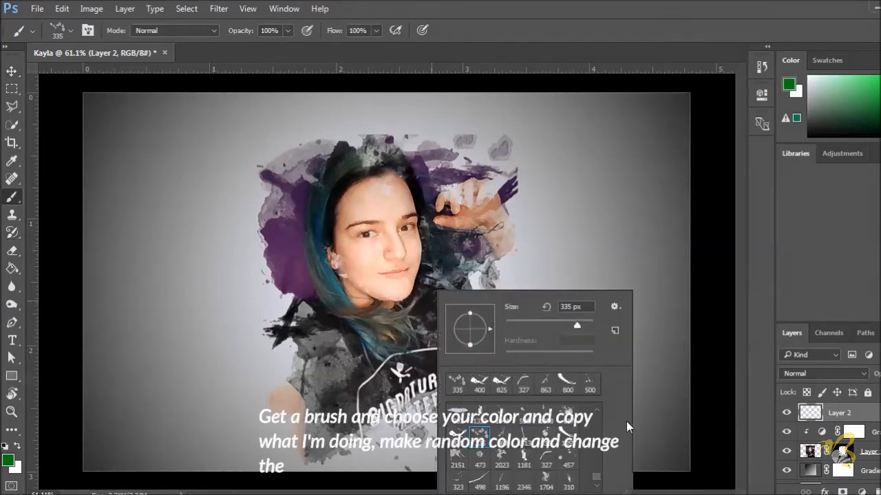
pyautogui.scroll(5, 595, 406)
pyautogui.click(460, 415)
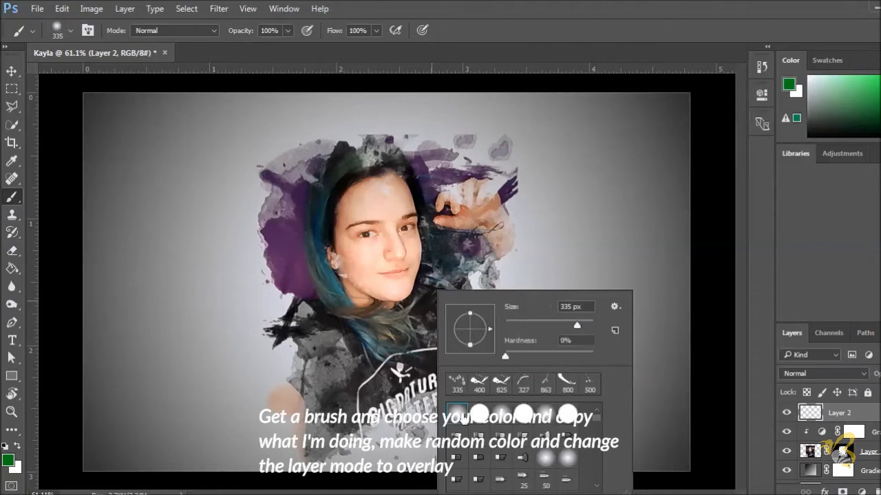
pyautogui.click(478, 258)
pyautogui.click(485, 241)
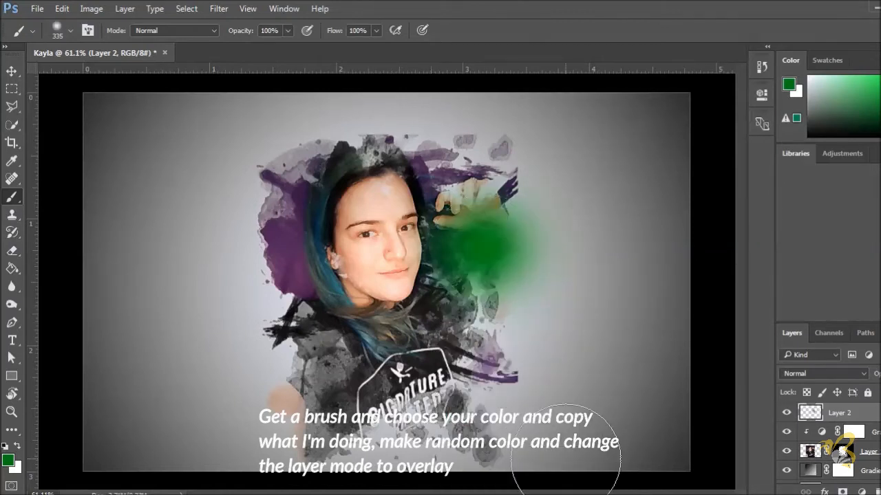
# Enlarge the green dab with Free Transform and move it slightly down over the splatter.
pyautogui.hotkey('ctrl', 't')
pyautogui.moveTo(598, 135); pyautogui.dragTo(637, 95)
pyautogui.moveTo(514, 260)
pyautogui.mouseDown()
pyautogui.moveTo(513, 293)
pyautogui.moveTo(517, 227)
pyautogui.moveTo(516, 298)
pyautogui.mouseUp()
pyautogui.press('Return')
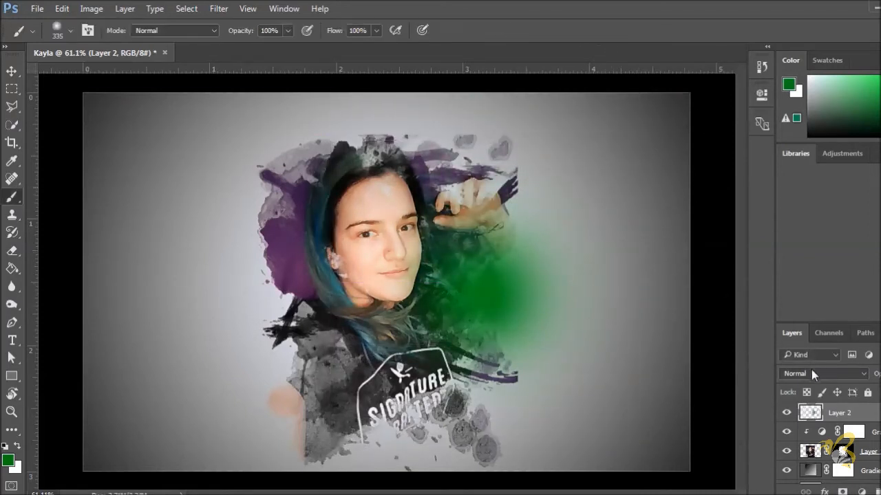
# Clip Layer 2 to the portrait below and set its blend mode to Overlay.
pyautogui.keyDown('alt'); pyautogui.click(812, 418); pyautogui.keyUp('alt')
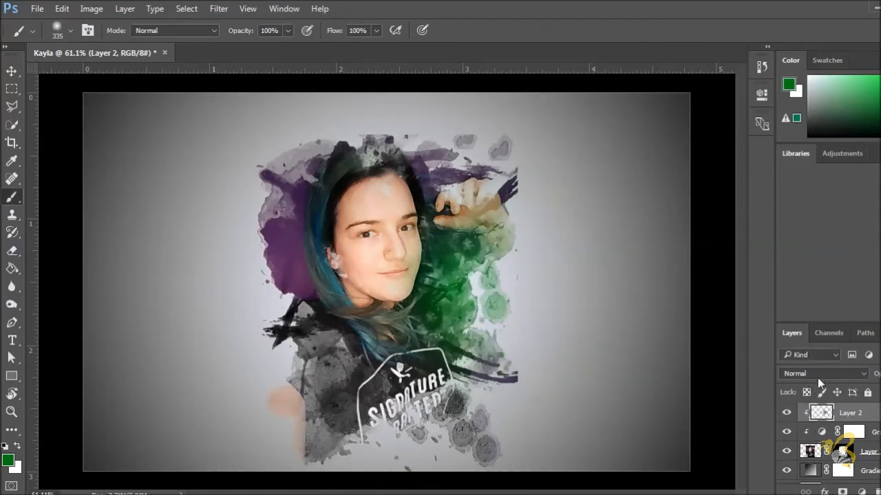
pyautogui.click(817, 378)
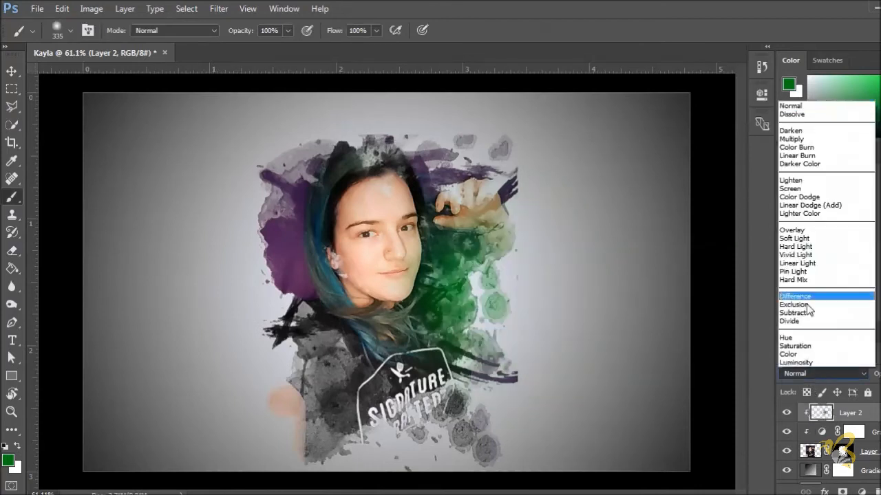
pyautogui.click(795, 231)
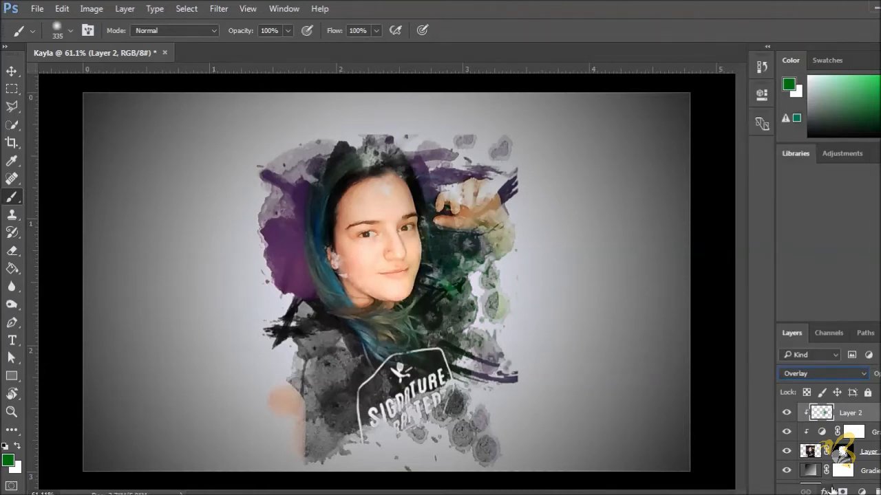
# Add Layer 3 clipped above Layer 2 and choose an orange-brown foreground colour.
pyautogui.hotkey('ctrl', 'shift', 'alt', 'n')
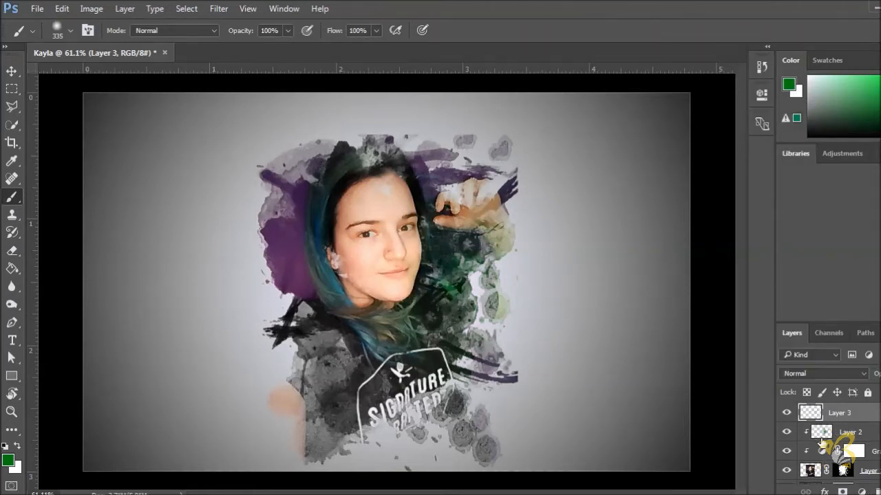
pyautogui.click(8, 460)
pyautogui.click(627, 412)
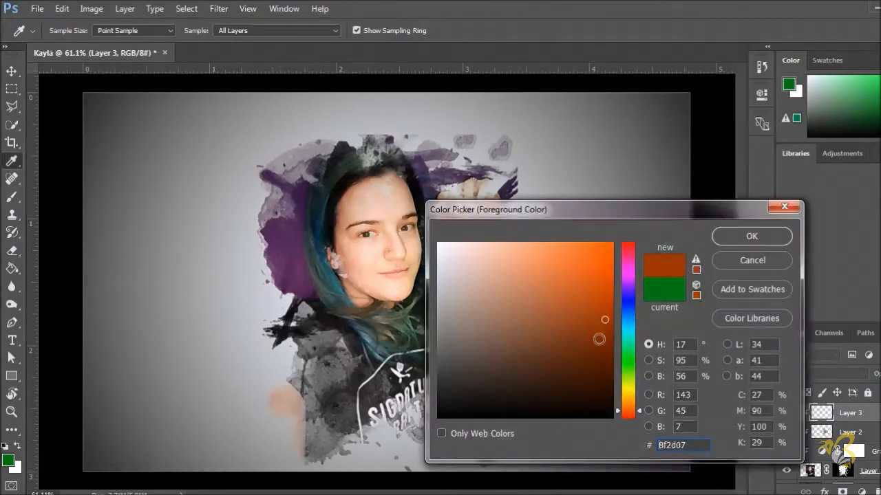
pyautogui.click(589, 319)
pyautogui.click(732, 237)
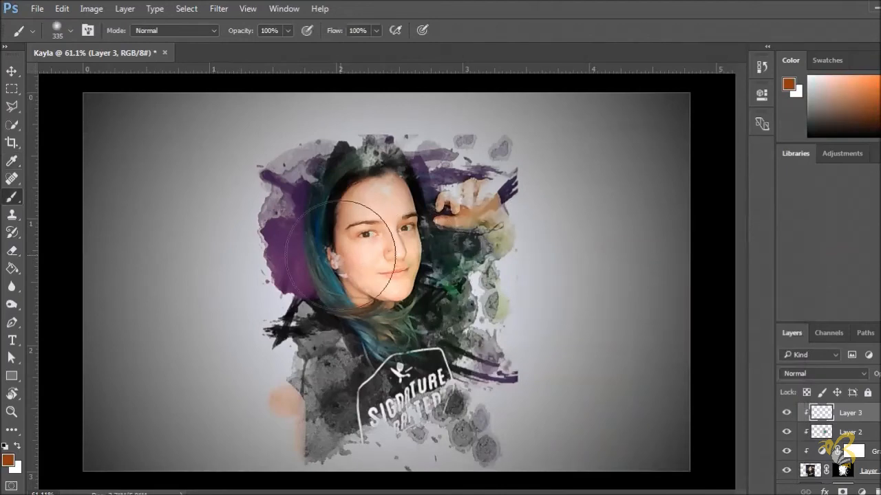
# Try the orange-brown on the dark streak below the hair, undo it, and dab there in darker brown #752607 instead.
pyautogui.click(297, 333)
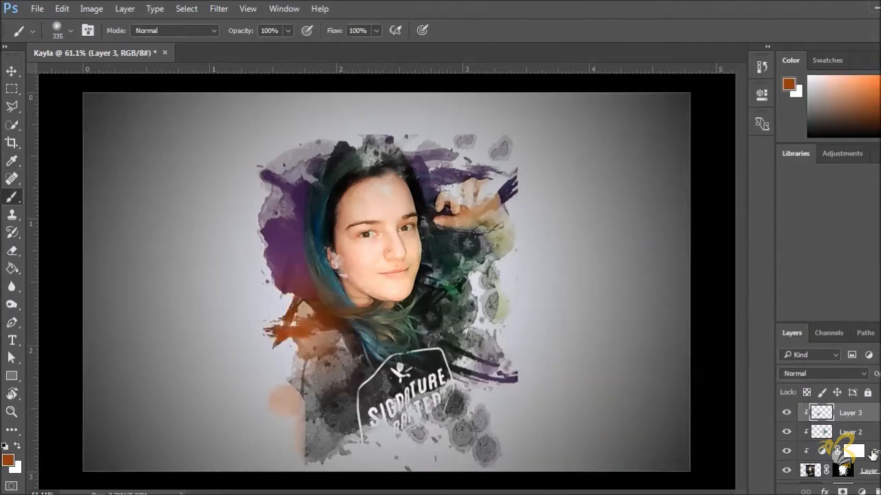
pyautogui.hotkey('ctrl', 'z')
pyautogui.press('i')
pyautogui.click(8, 459)
pyautogui.click(602, 338)
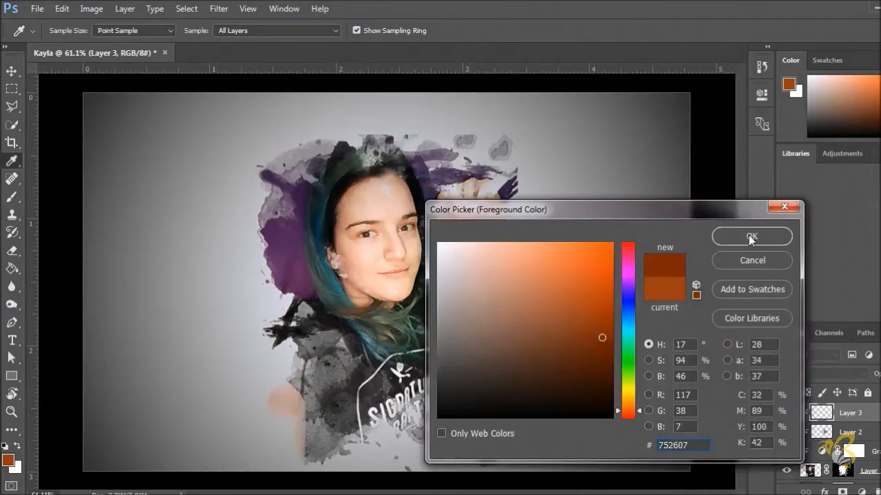
pyautogui.click(750, 240)
pyautogui.click(297, 333)
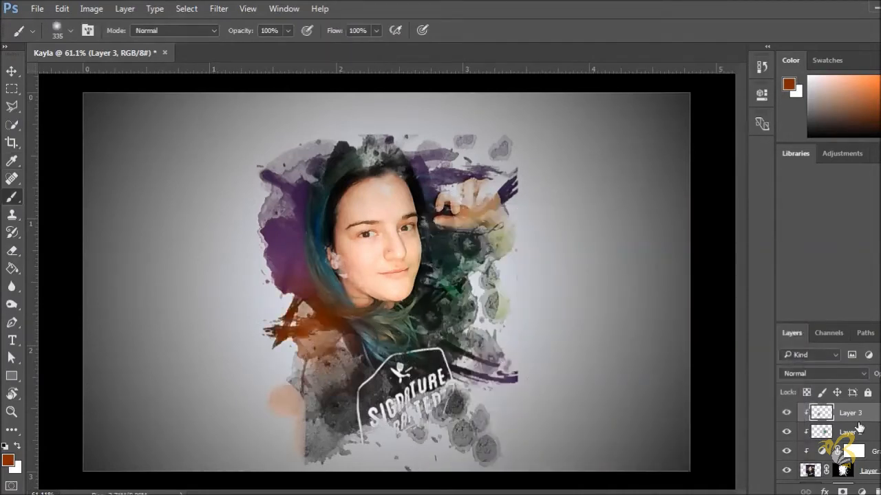
# Enlarge the brown dab to about 138% and set Layer 3's blend mode to Overlay.
pyautogui.hotkey('ctrl', 't')
pyautogui.moveTo(188, 215); pyautogui.dragTo(147, 176)
pyautogui.click(819, 375)
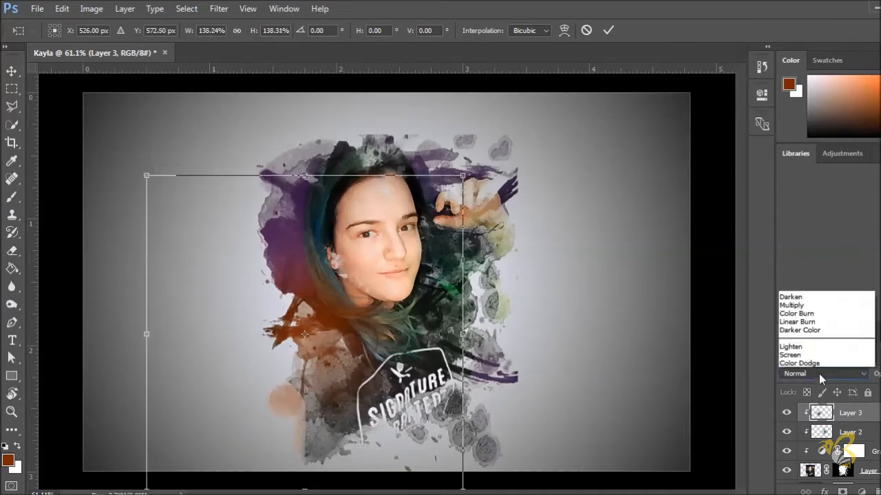
pyautogui.click(788, 234)
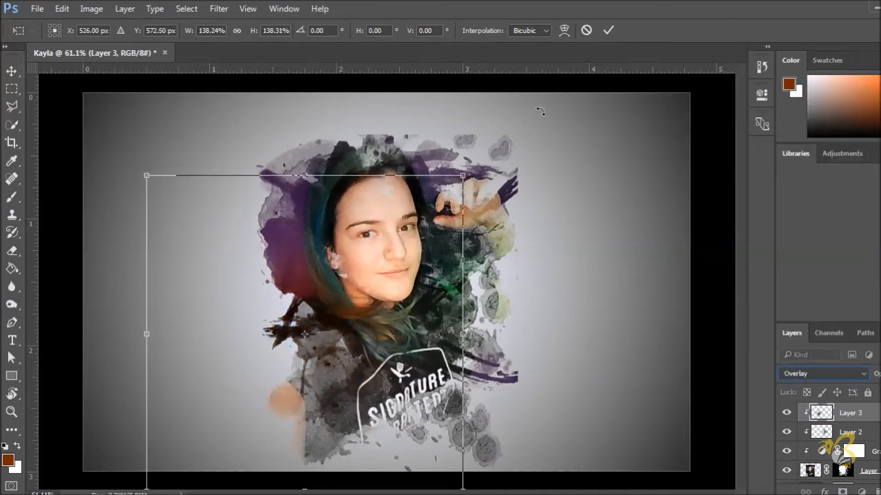
pyautogui.click(607, 31)
pyautogui.press('b')
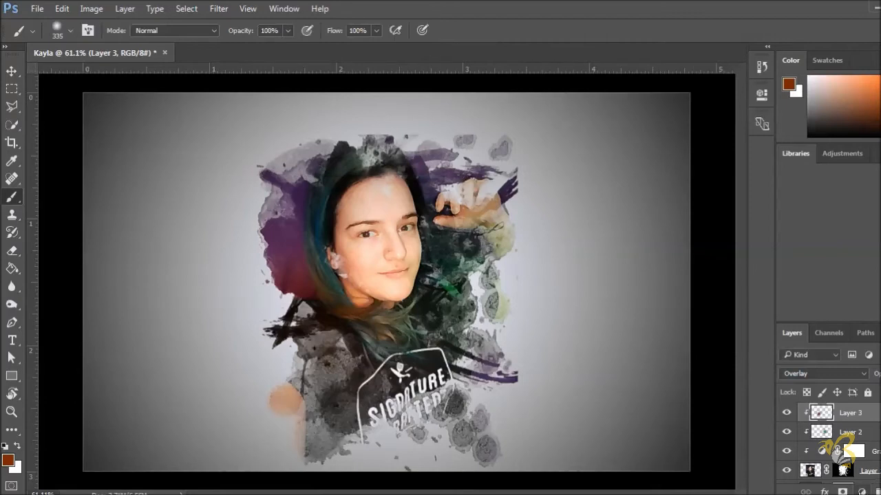
# Add Layer 4 clipped above Layer 3 and choose a bright yellow foreground colour.
pyautogui.hotkey('ctrl', 'shift', 'alt', 'n')
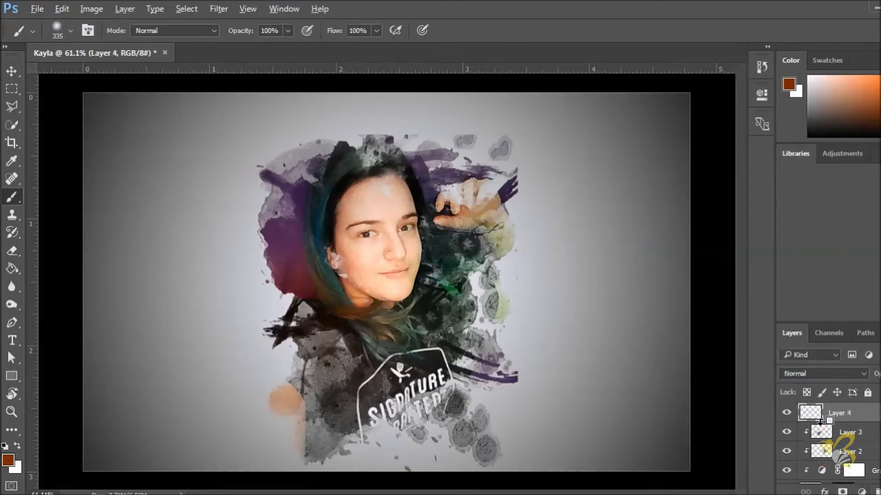
pyautogui.click(8, 459)
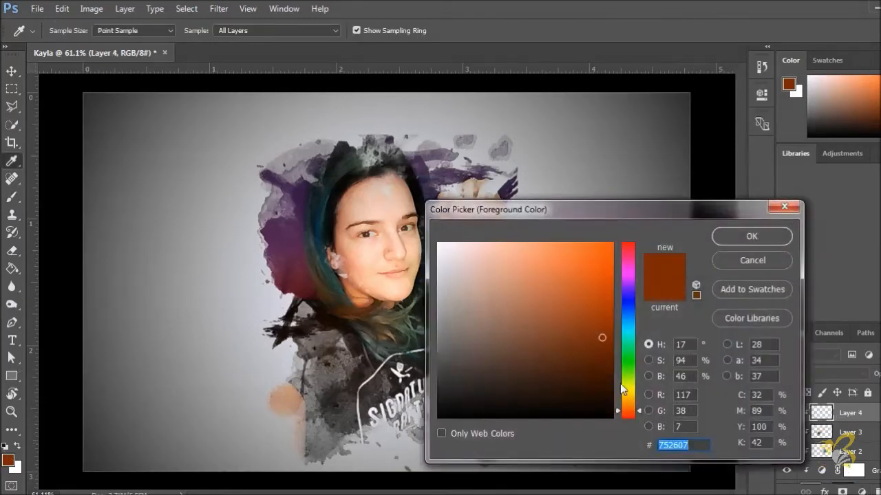
pyautogui.click(624, 390)
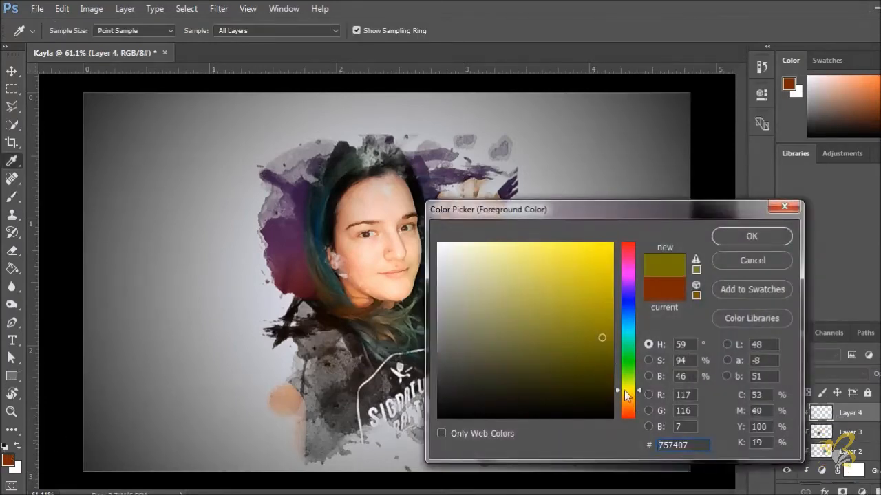
pyautogui.click(605, 297)
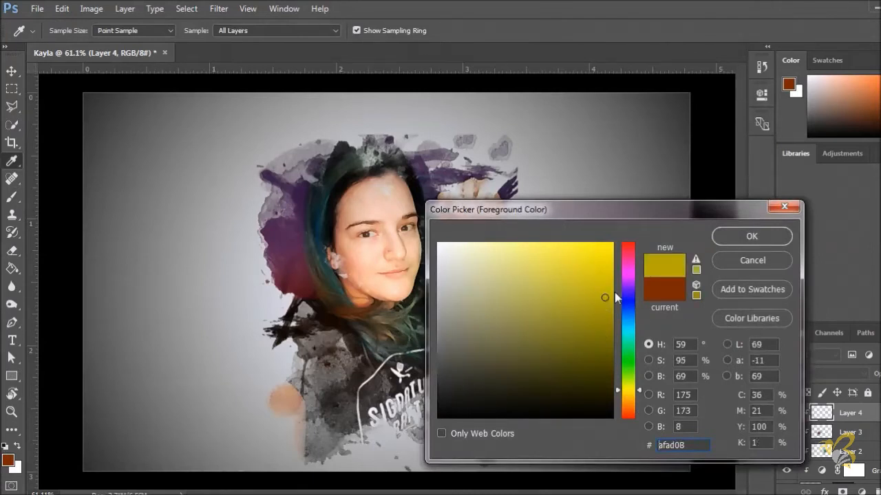
pyautogui.click(585, 258)
pyautogui.click(751, 236)
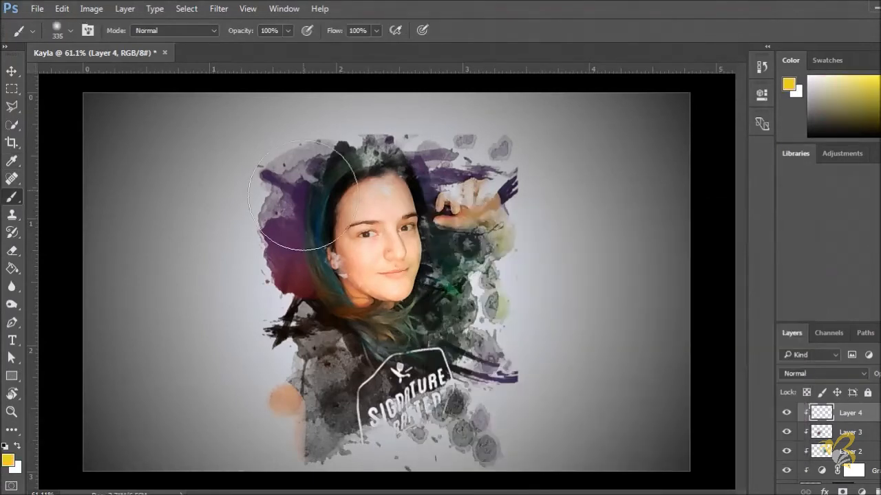
# Paint yellow across the portrait's upper-left splatter on Layer 4 and set the layer to Overlay.
pyautogui.moveTo(294, 168); pyautogui.dragTo(255, 172)
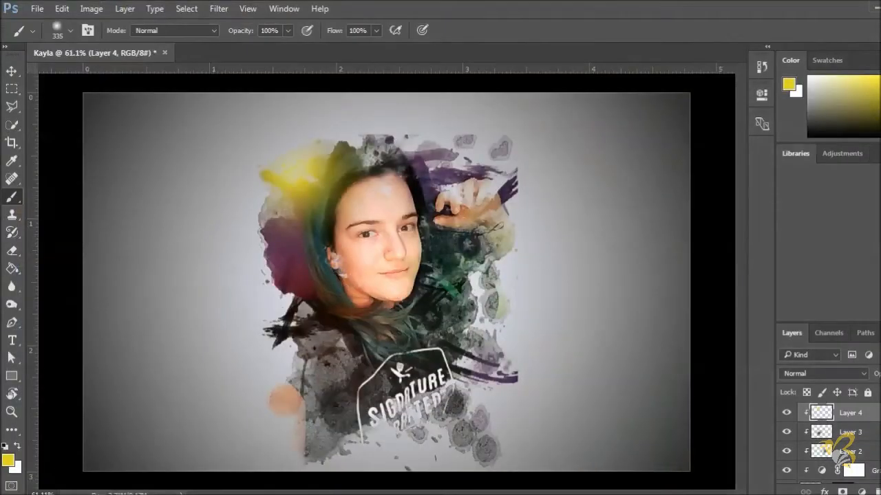
pyautogui.click(824, 375)
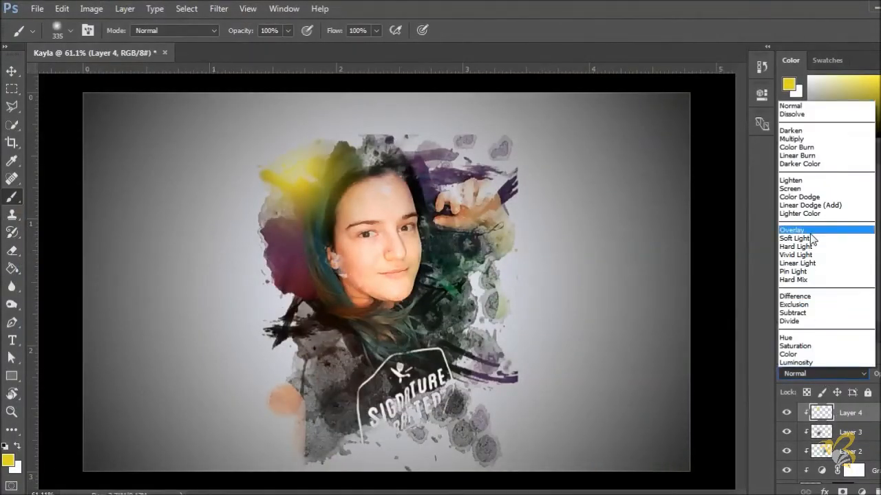
pyautogui.click(811, 231)
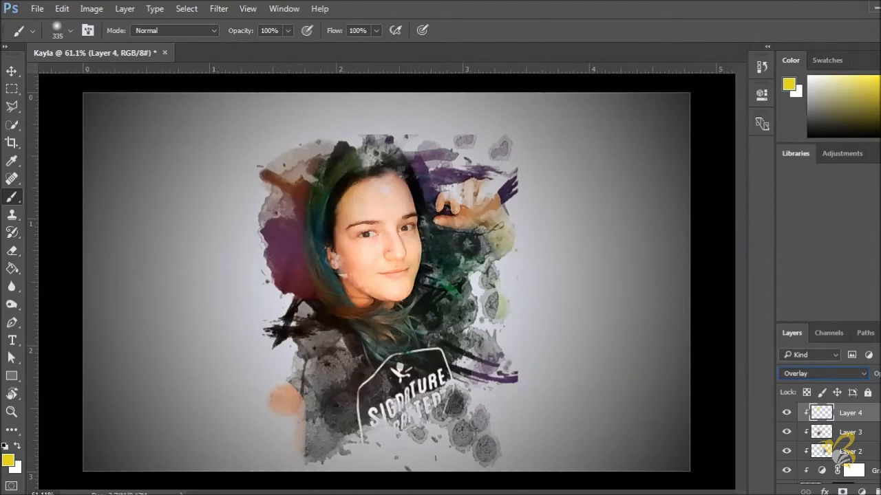
# Add a second Gradient Map adjustment layer above Layer 4 using the Violet, Orange preset.
pyautogui.click(861, 491)
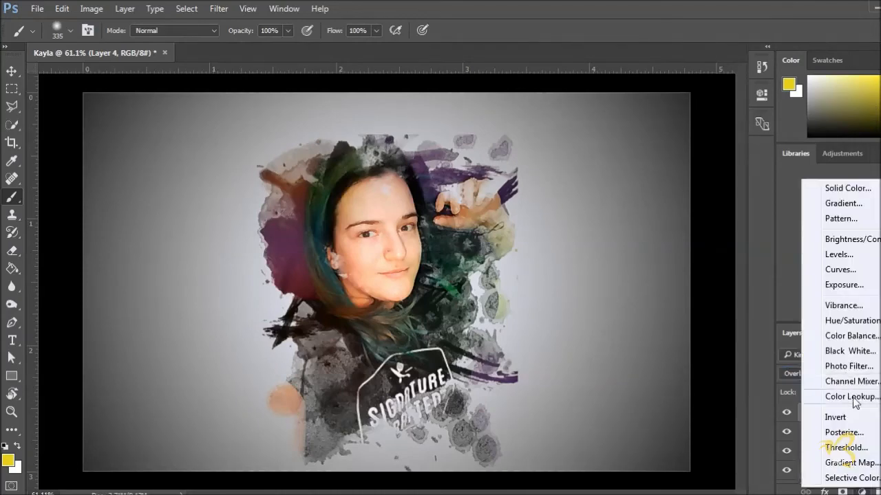
pyautogui.click(835, 464)
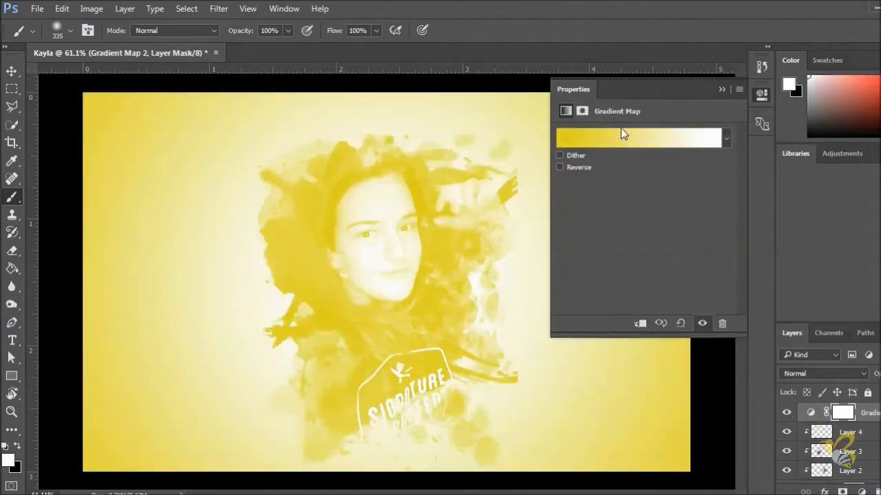
pyautogui.click(620, 134)
pyautogui.click(709, 195)
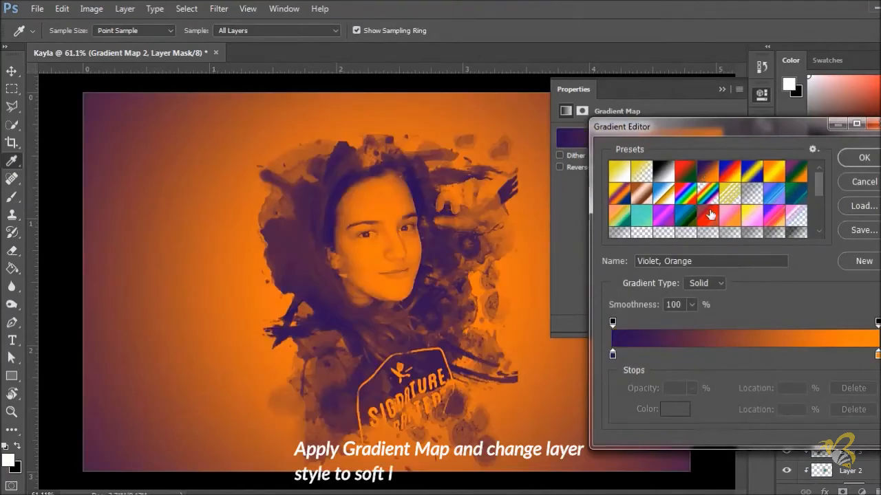
pyautogui.click(864, 158)
pyautogui.press('b')
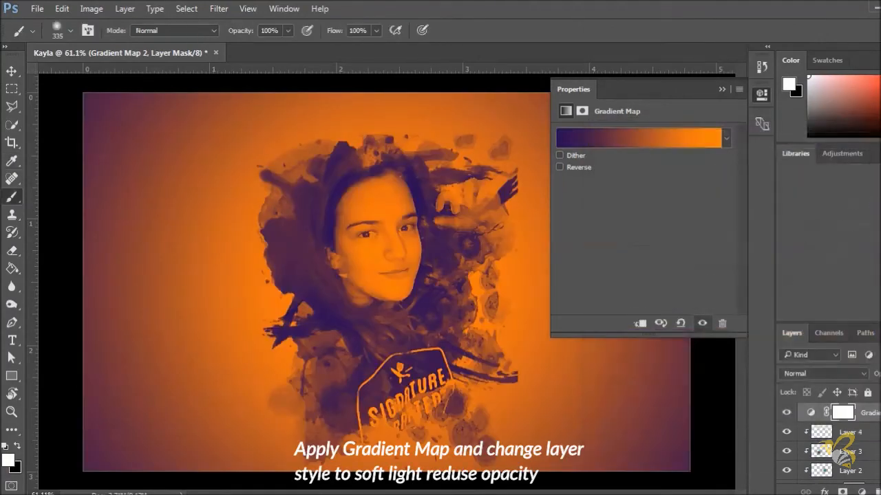
# Clip the Violet, Orange Gradient Map to the portrait, set it to Soft Light and lower its opacity.
pyautogui.keyDown('alt'); pyautogui.click(820, 417); pyautogui.keyUp('alt')
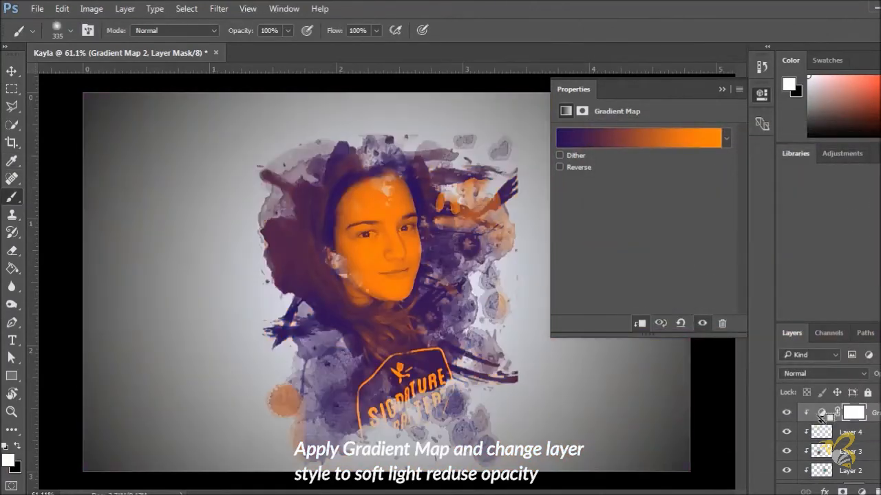
pyautogui.click(817, 374)
pyautogui.click(812, 237)
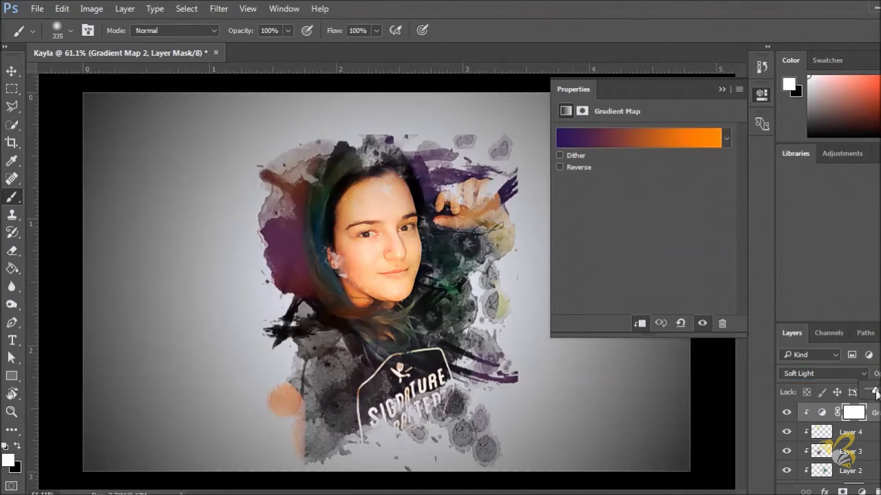
pyautogui.click(726, 88)
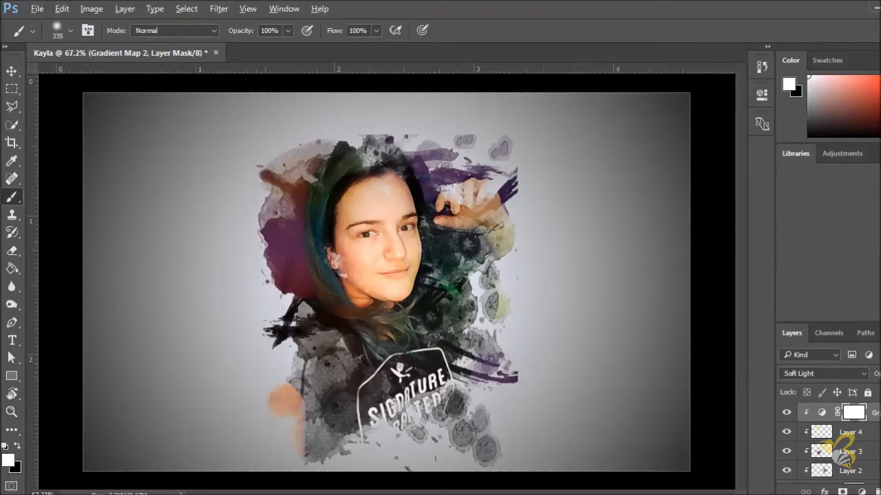
pyautogui.scroll(2, 344, 255)
pyautogui.scroll(-2, 873, 452)
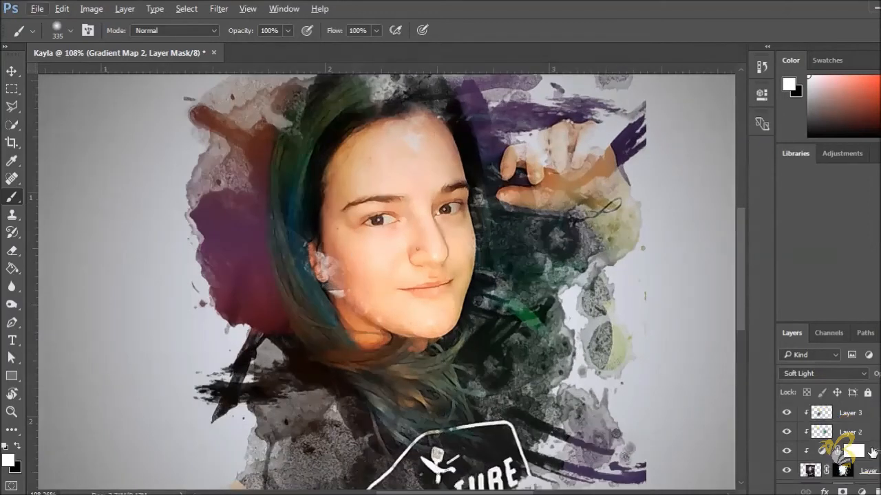
pyautogui.click(816, 470)
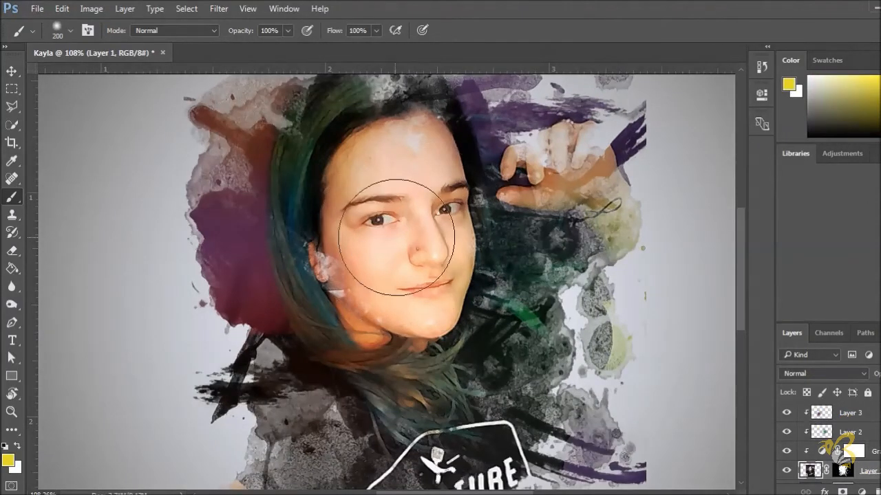
pyautogui.press('[')
pyautogui.press('[')
pyautogui.press('[')
pyautogui.press('[')
pyautogui.press('[')
pyautogui.press('[')
pyautogui.press('[')
pyautogui.press('[')
pyautogui.press('[')
pyautogui.press('[')
pyautogui.moveTo(399, 221); pyautogui.dragTo(372, 221)
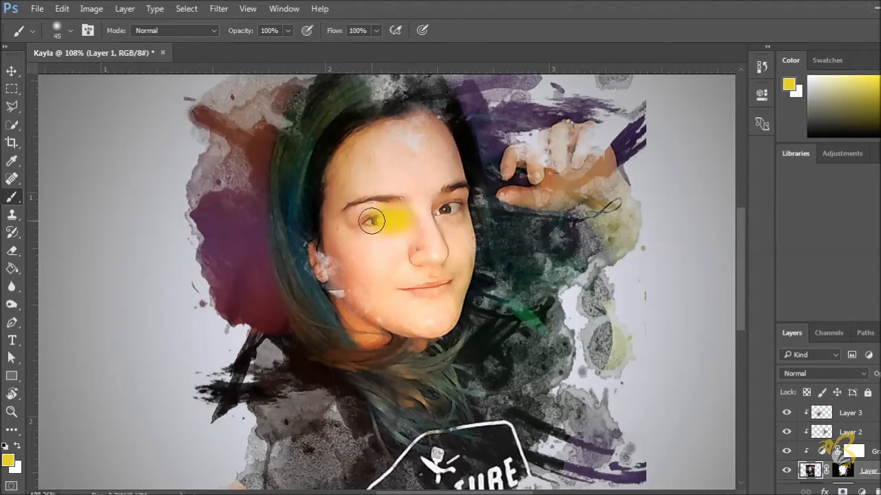
pyautogui.hotkey('ctrl', 'z')
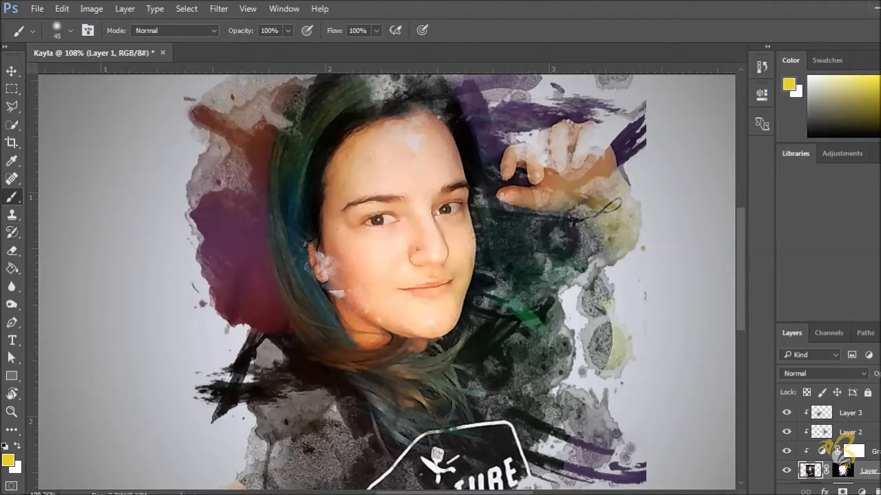
pyautogui.click(839, 471)
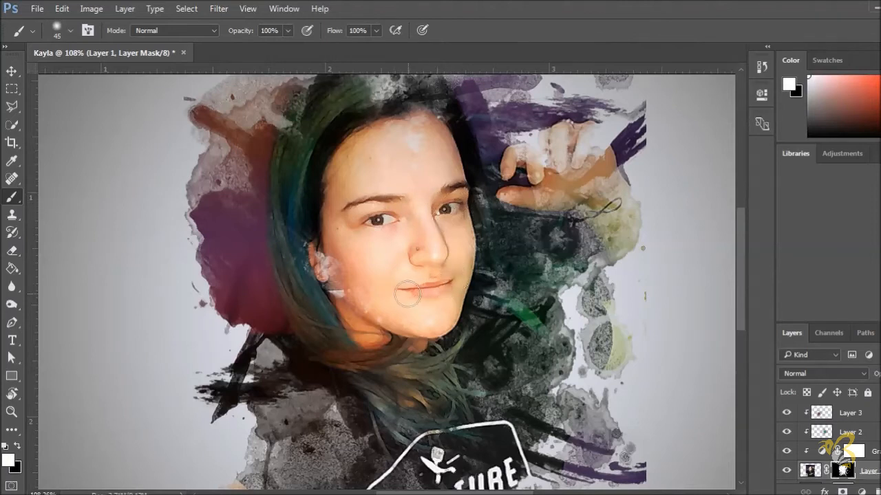
pyautogui.click(810, 470)
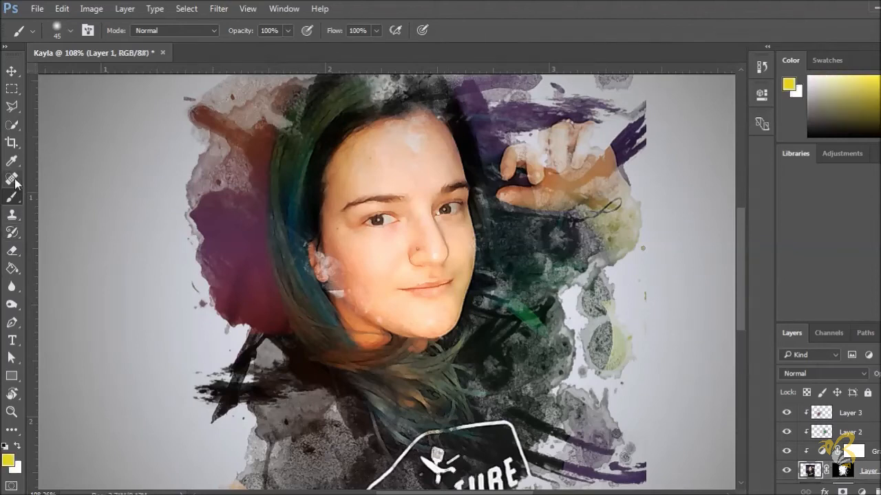
pyautogui.click(12, 179)
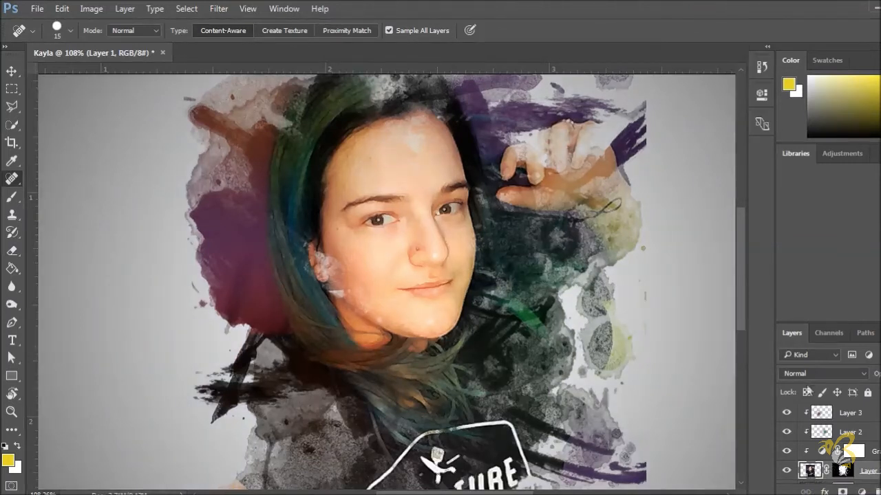
# Add a new layer above the second Gradient Map and choose the 457 px splatter brush.
pyautogui.scroll(2, 834, 448)
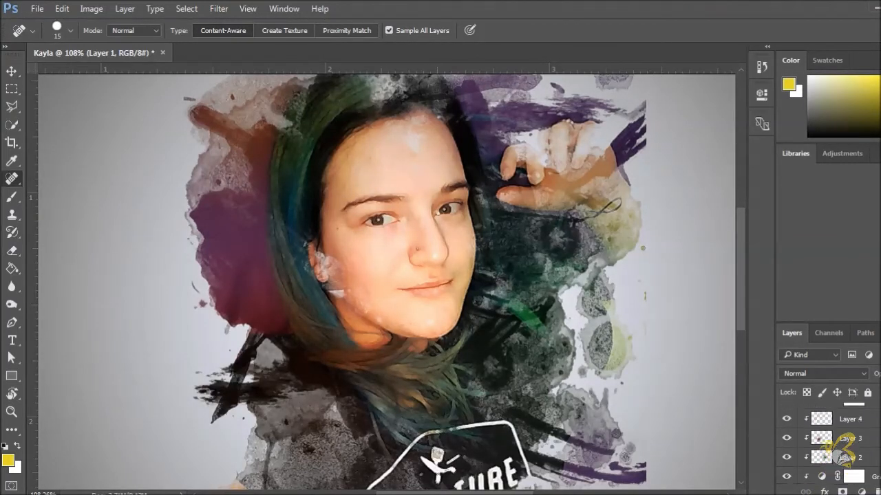
pyautogui.click(875, 413)
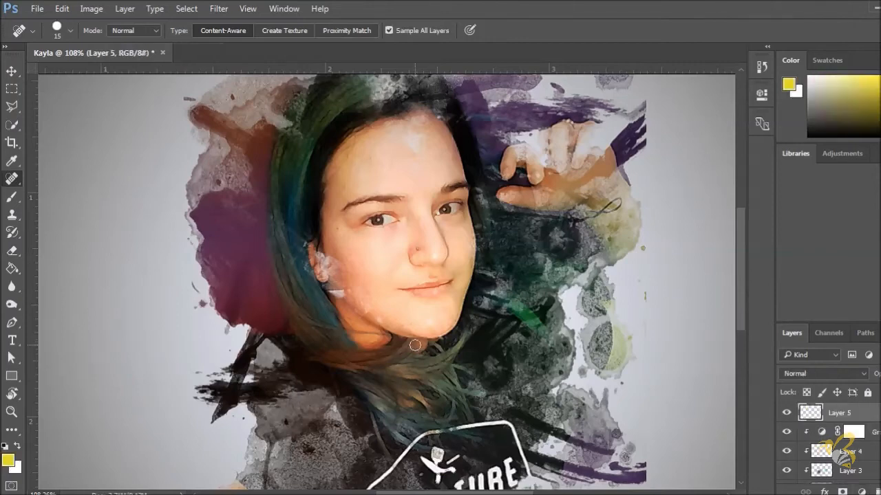
pyautogui.scroll(-8, 415, 345)
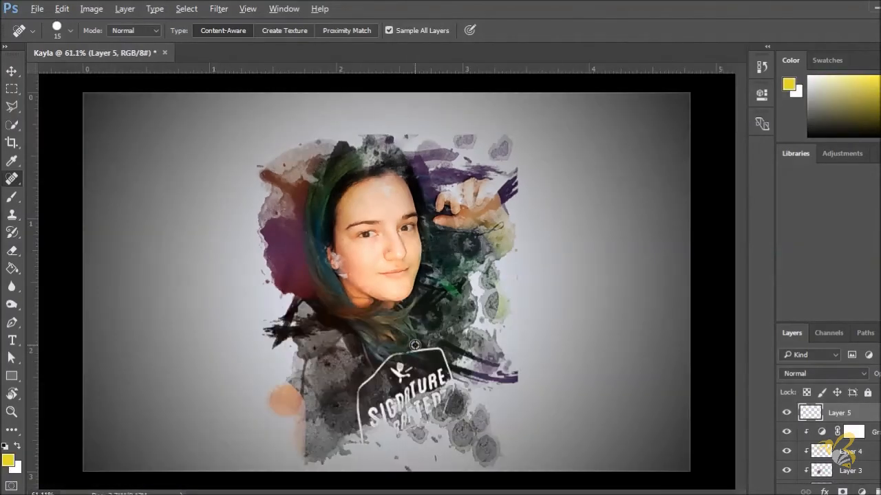
pyautogui.press('b')
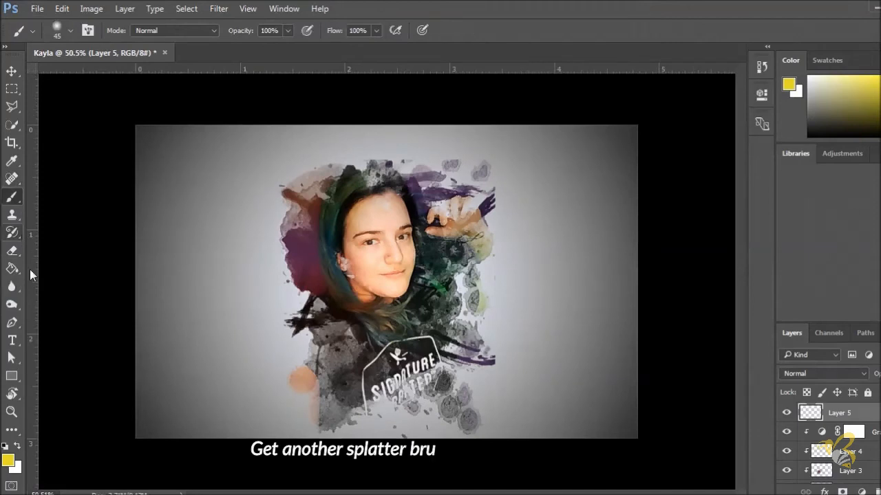
pyautogui.rightClick(291, 231)
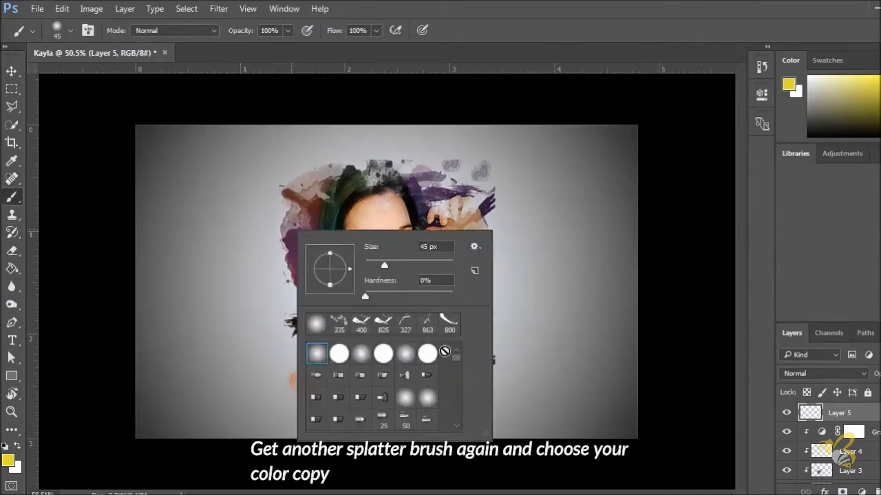
pyautogui.scroll(-5, 458, 385)
pyautogui.scroll(-5, 457, 390)
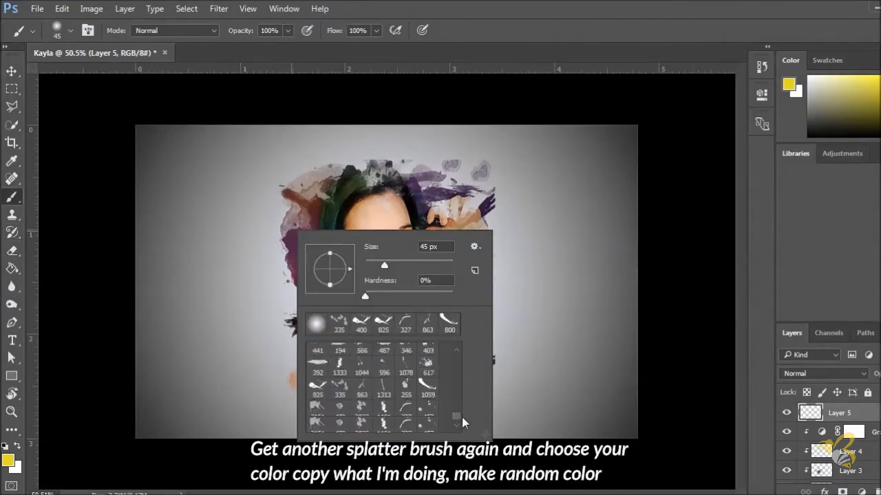
pyautogui.click(428, 377)
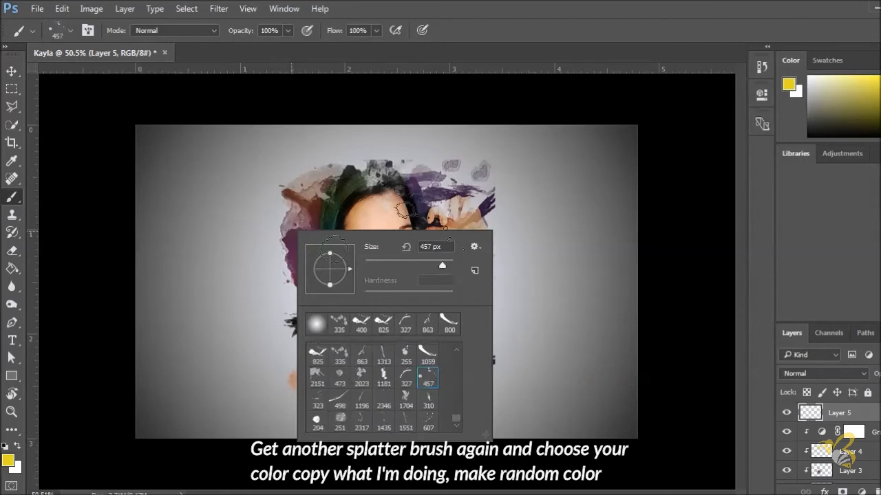
pyautogui.press('Return')
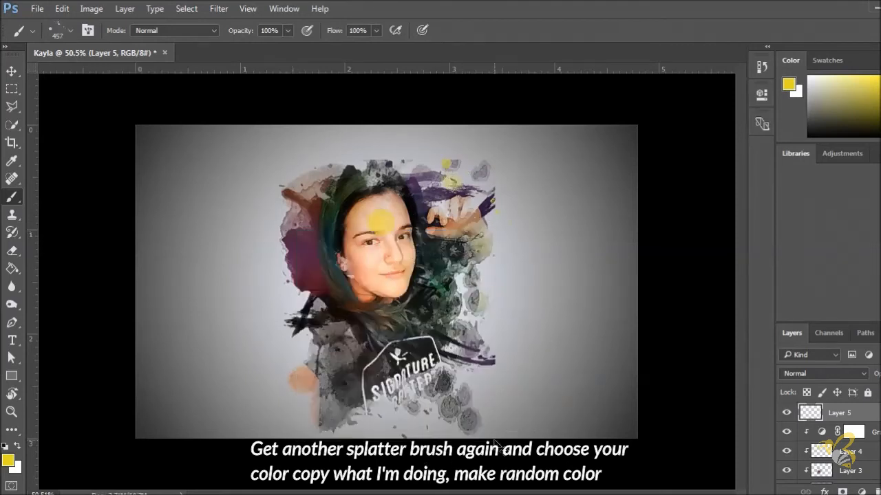
pyautogui.click(413, 344)
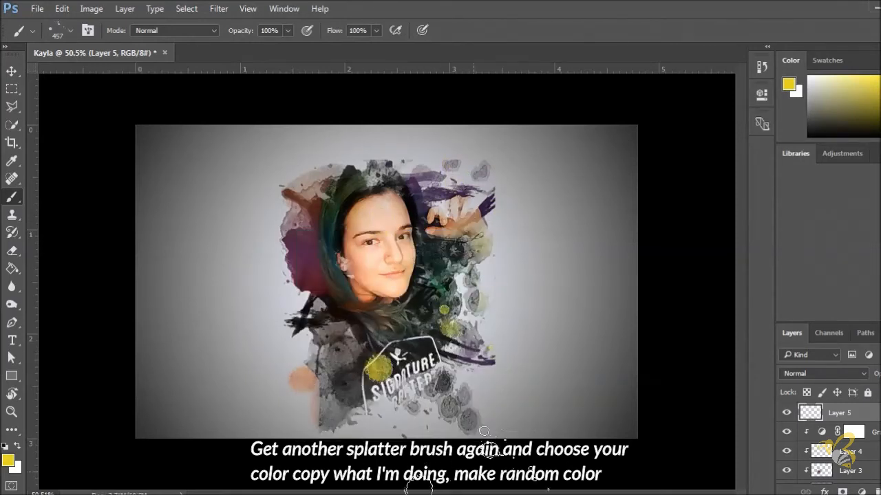
pyautogui.hotkey('ctrl', 'z')
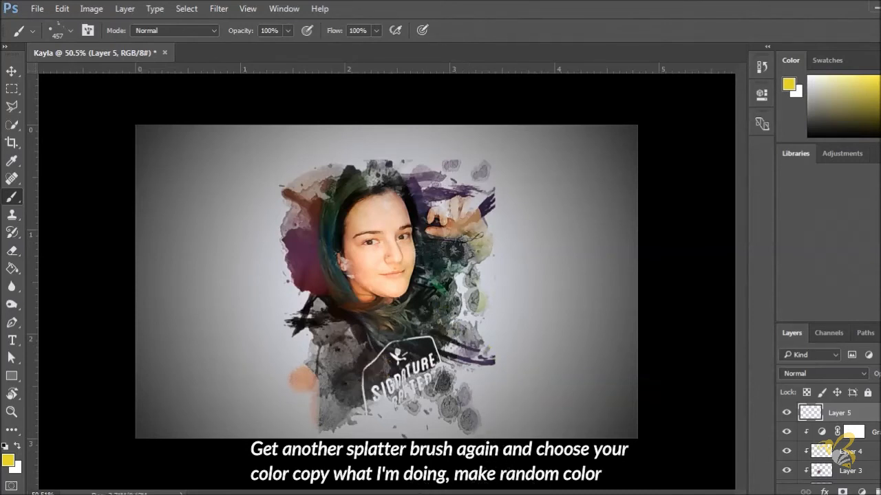
pyautogui.click(348, 406)
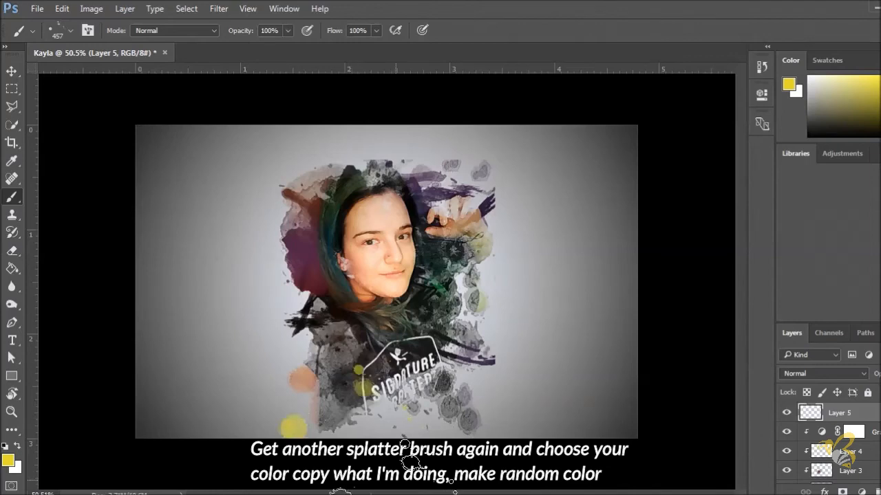
pyautogui.hotkey('ctrl', 'z')
# Choose an amber-yellow foreground colour and stamp the 457 px splatter over the portrait's lower-left edge on Layer 5.
pyautogui.click(8, 459)
pyautogui.click(638, 394)
pyautogui.click(611, 256)
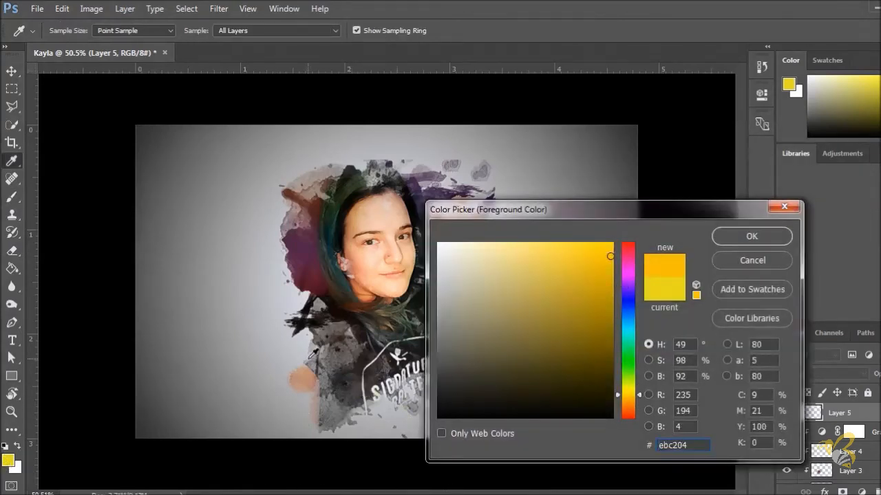
pyautogui.click(751, 236)
pyautogui.click(351, 413)
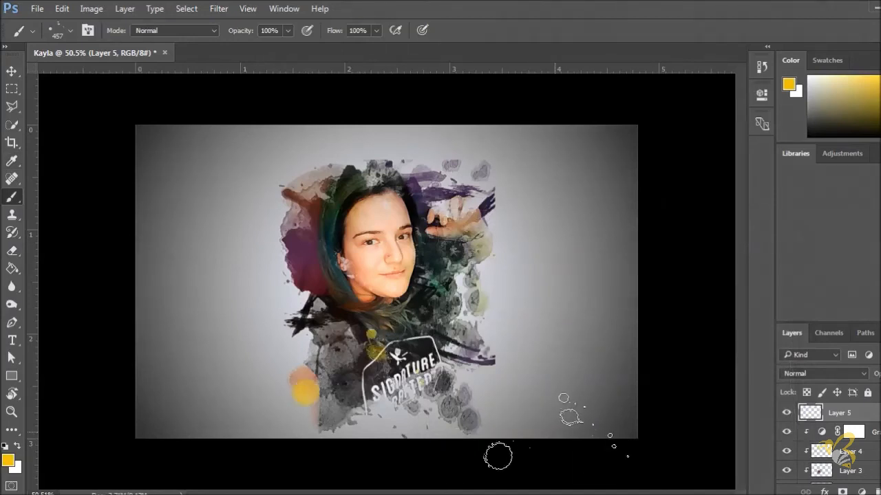
pyautogui.rightClick(428, 360)
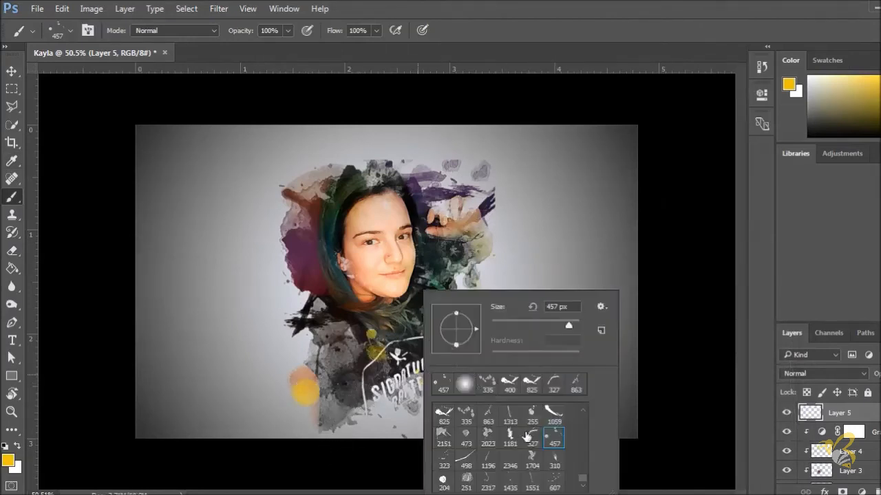
pyautogui.click(485, 437)
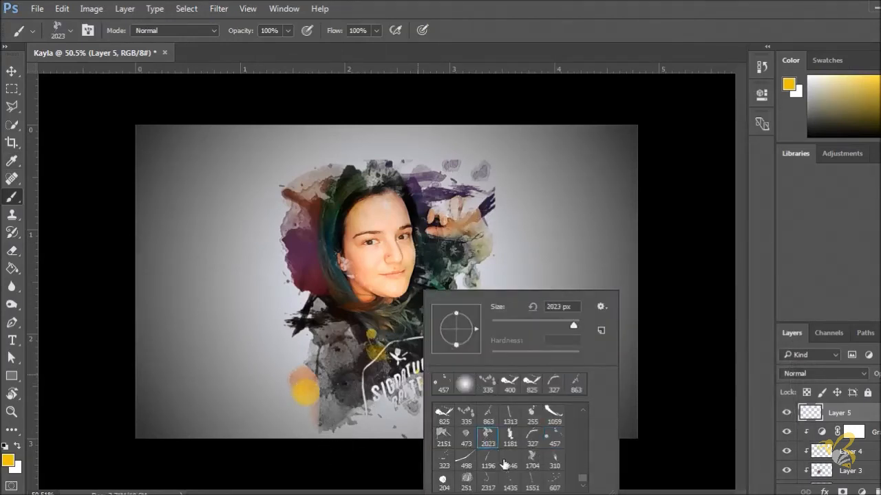
pyautogui.click(468, 415)
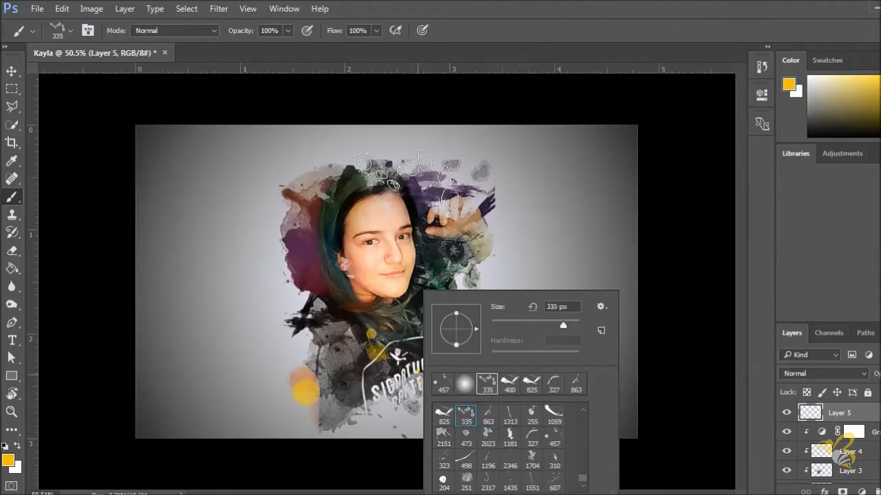
pyautogui.click(388, 162)
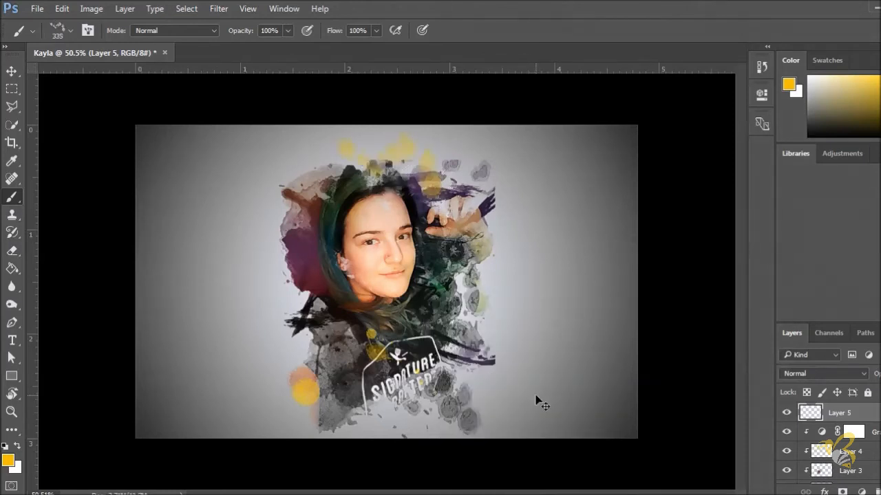
pyautogui.hotkey('ctrl', 'z')
# Stamp dark maroon (#4b1728), sampled from the portrait, around its upper-left edge with the 323 px splatter brush.
pyautogui.rightClick(499, 320)
pyautogui.click(603, 421)
pyautogui.click(498, 448)
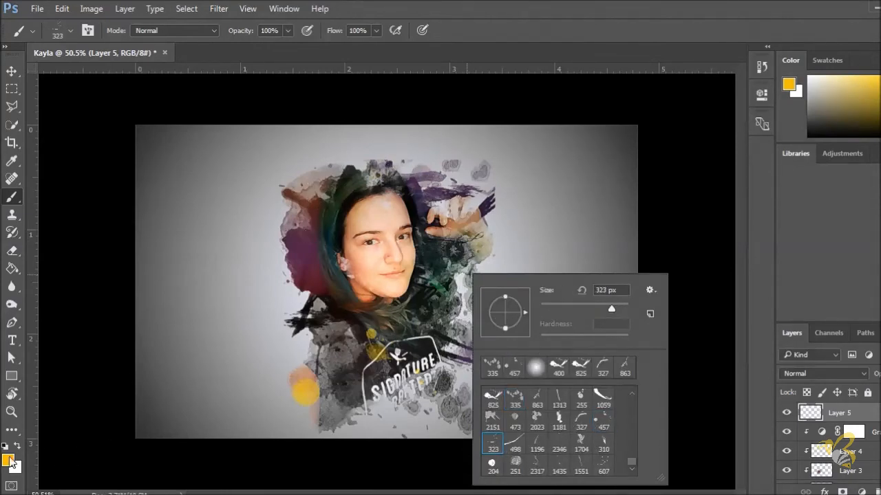
pyautogui.click(9, 460)
pyautogui.click(313, 275)
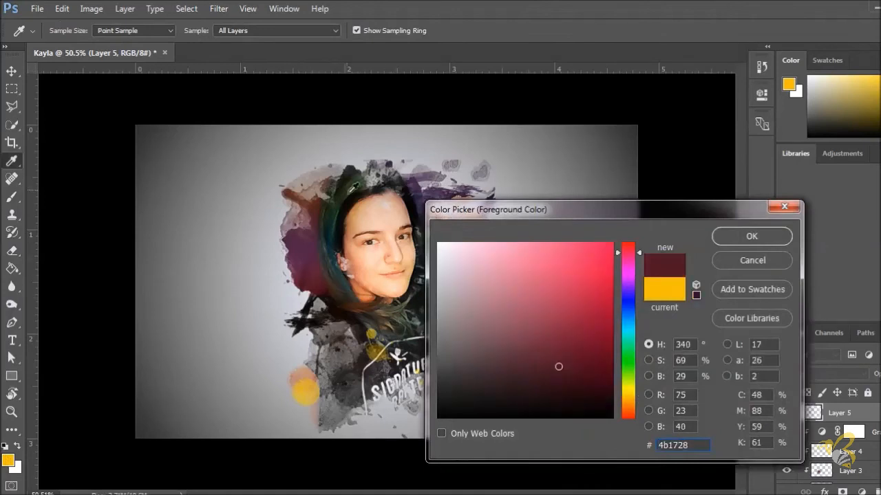
pyautogui.click(752, 236)
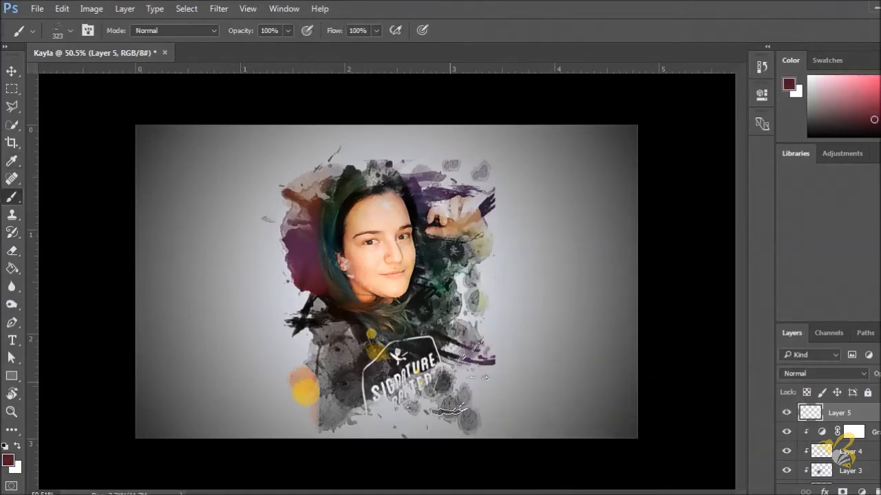
# Set the foreground to green (#6ba412) and stamp the 255 px splatter brush over the portrait's left side.
pyautogui.rightClick(417, 289)
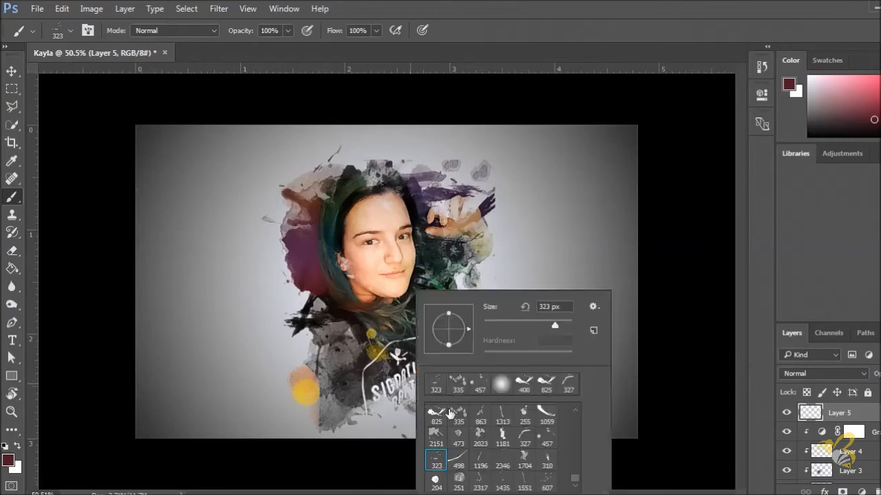
pyautogui.click(9, 461)
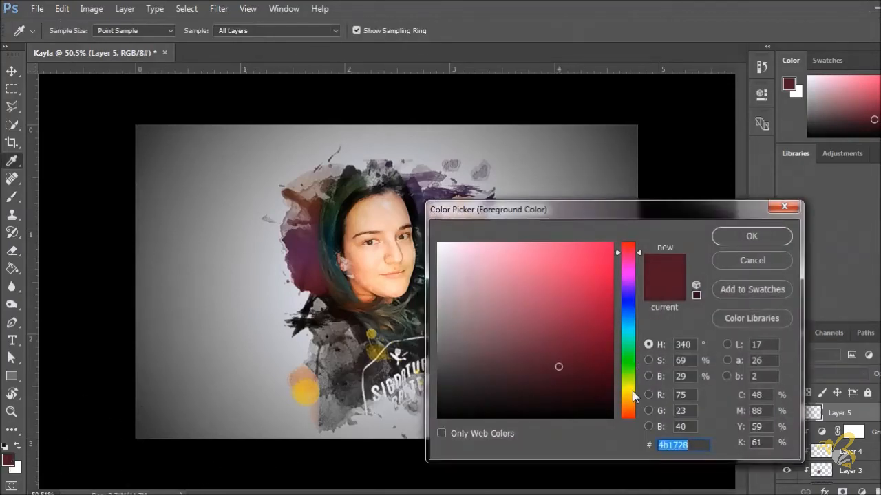
pyautogui.moveTo(633, 393); pyautogui.dragTo(631, 379)
pyautogui.click(595, 308)
pyautogui.click(751, 236)
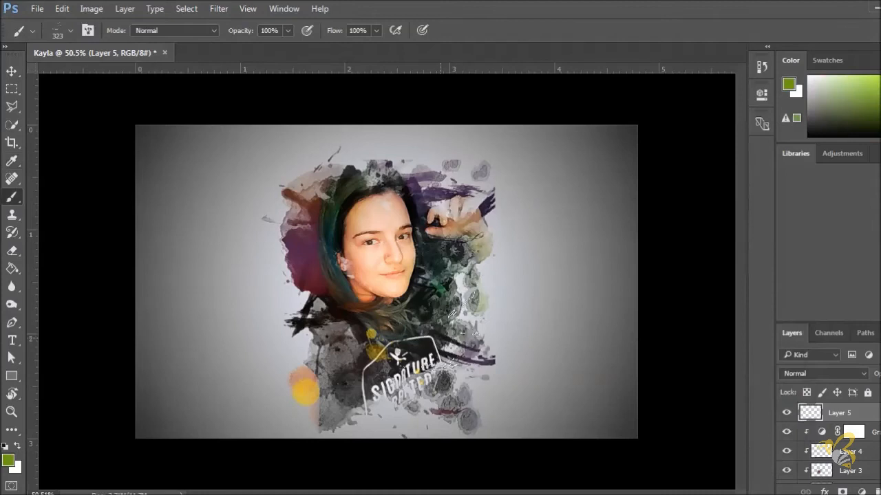
pyautogui.rightClick(278, 355)
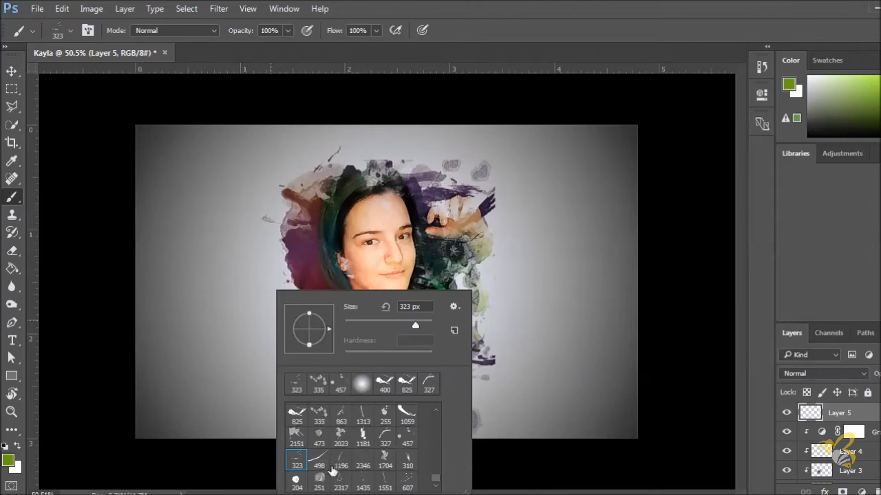
pyautogui.moveTo(437, 482)
pyautogui.mouseDown()
pyautogui.moveTo(436, 473)
pyautogui.moveTo(438, 480)
pyautogui.mouseUp()
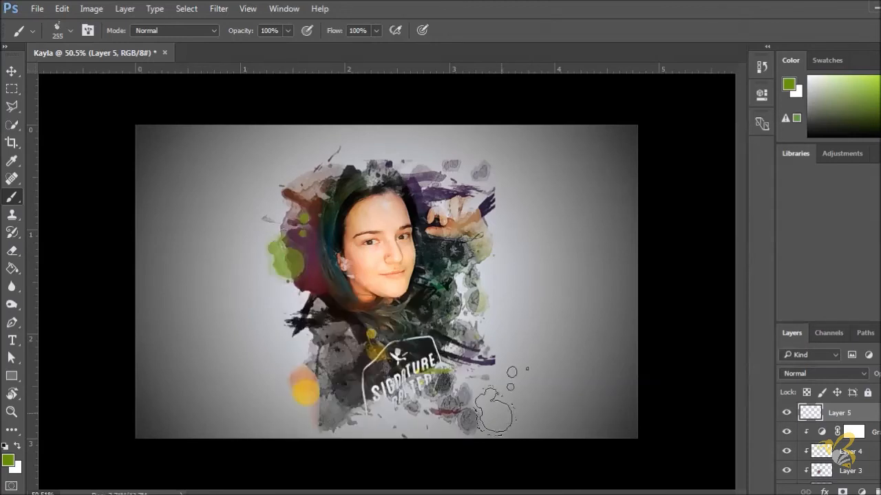
# Rotate the 255 px splatter brush tip and set the foreground colour to orange-red (#a42d12).
pyautogui.rightClick(366, 348)
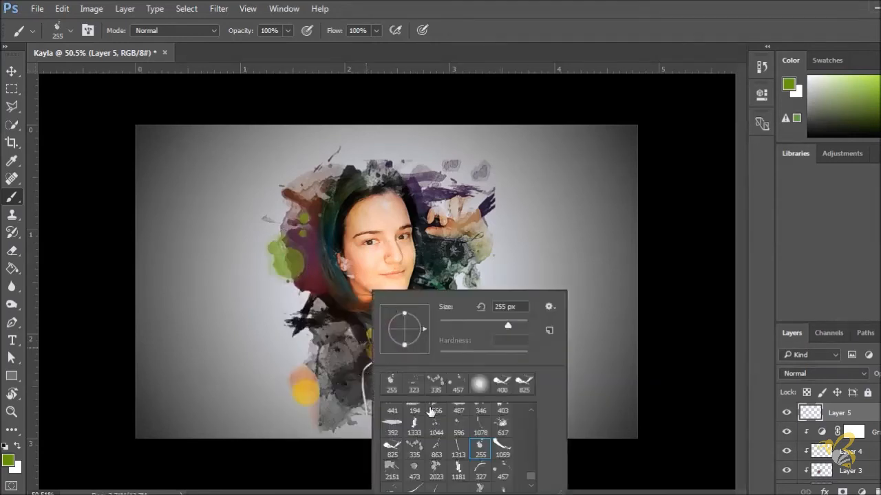
pyautogui.moveTo(424, 334); pyautogui.dragTo(411, 349)
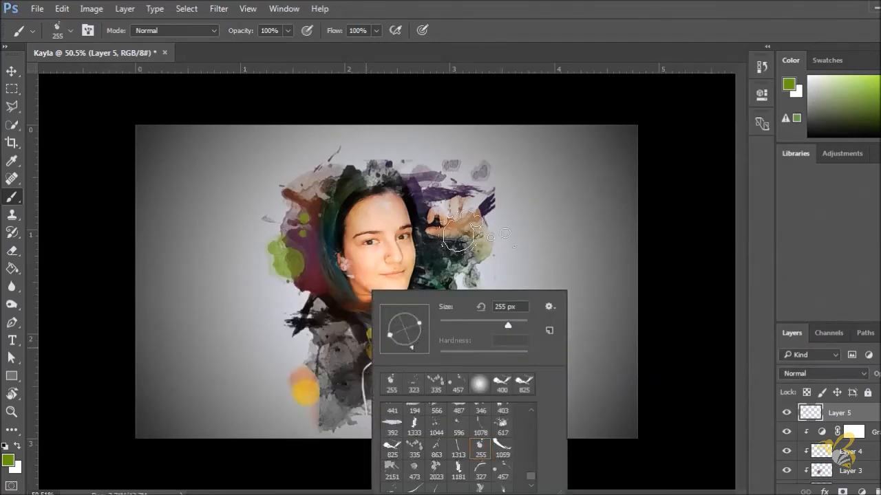
pyautogui.click(7, 460)
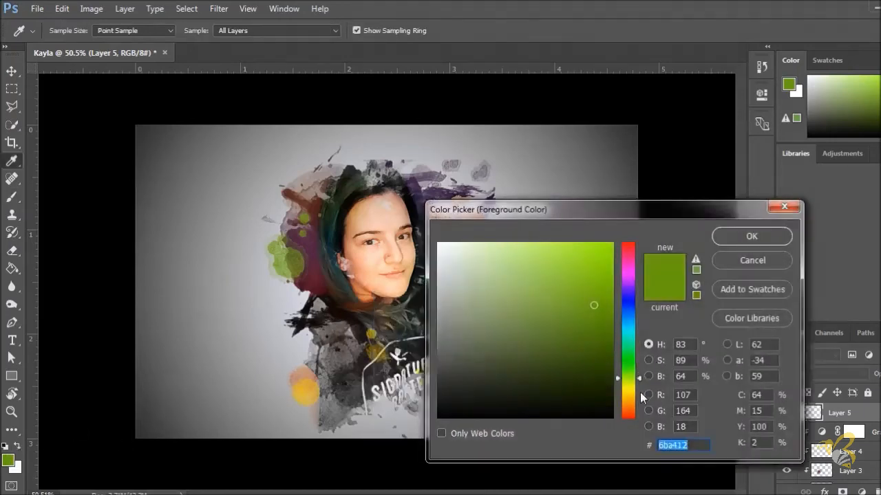
pyautogui.moveTo(640, 392); pyautogui.dragTo(628, 414)
pyautogui.click(748, 236)
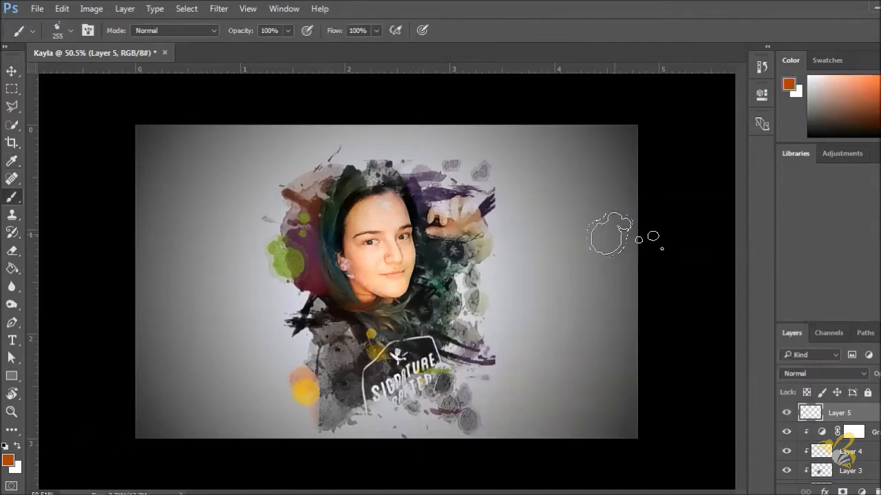
# Replace a trial orange-red stamp by rotating the 255 px brush further and stamping it above the hair's upper-left edge.
pyautogui.click(416, 155)
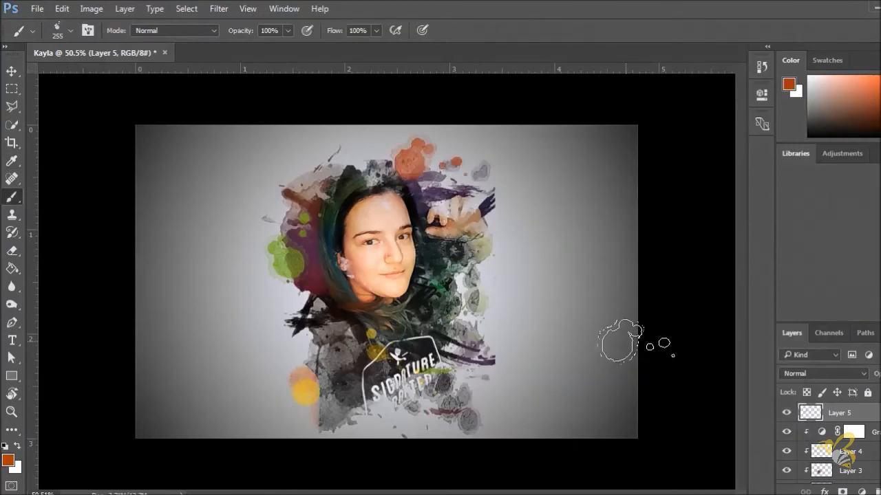
pyautogui.hotkey('ctrl', 'z')
pyautogui.rightClick(555, 294)
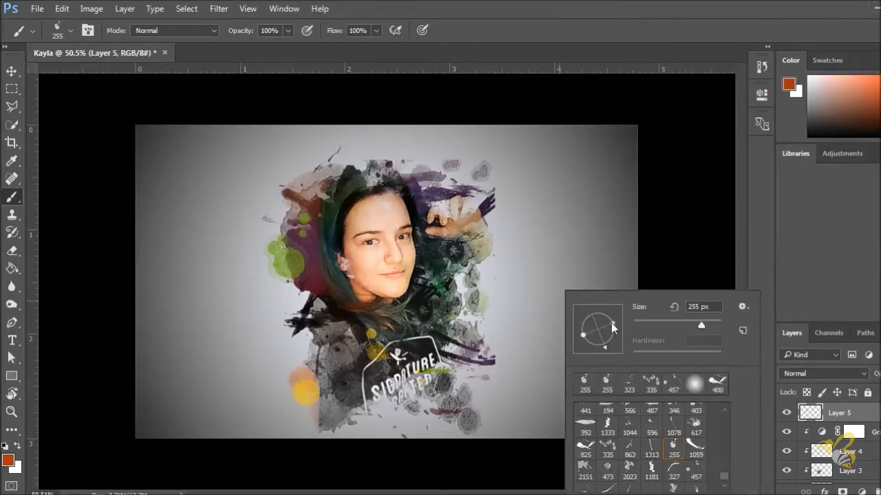
pyautogui.moveTo(590, 347); pyautogui.dragTo(579, 330)
pyautogui.click(350, 172)
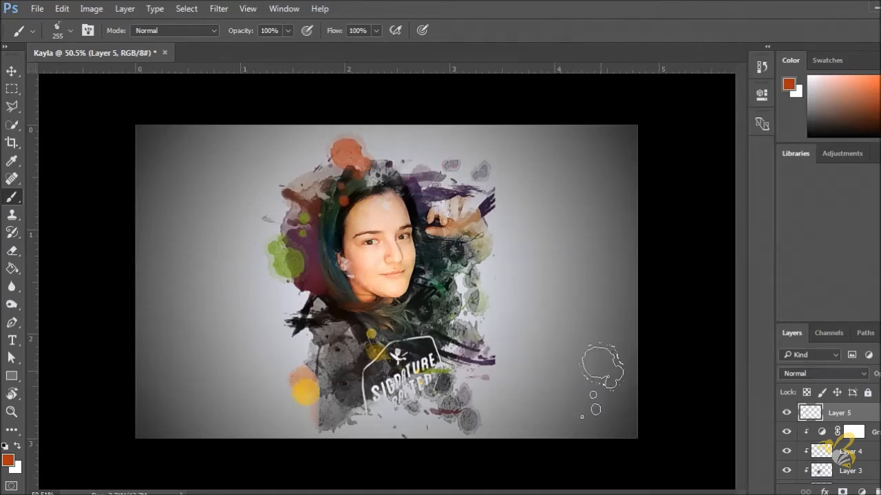
# Choose the 596 px splatter brush, set the foreground to light cyan (#72e4e0), and stamp it below the green splatter.
pyautogui.rightClick(603, 381)
pyautogui.click(693, 425)
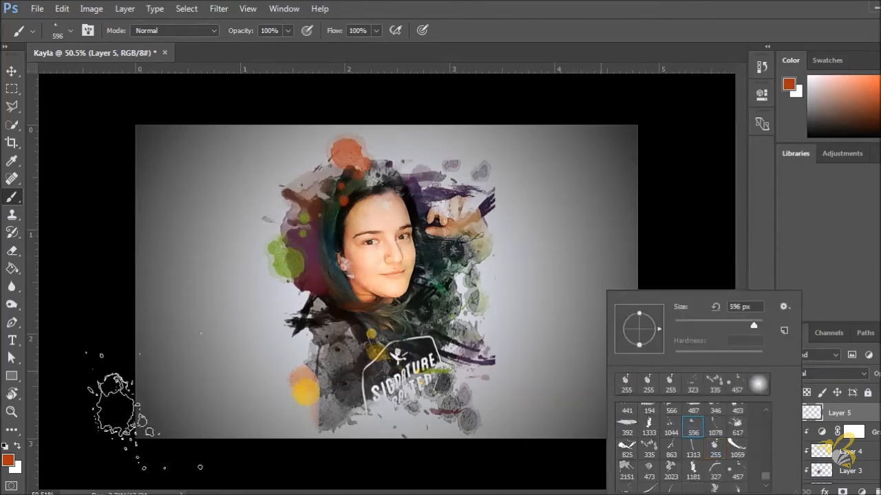
pyautogui.click(8, 460)
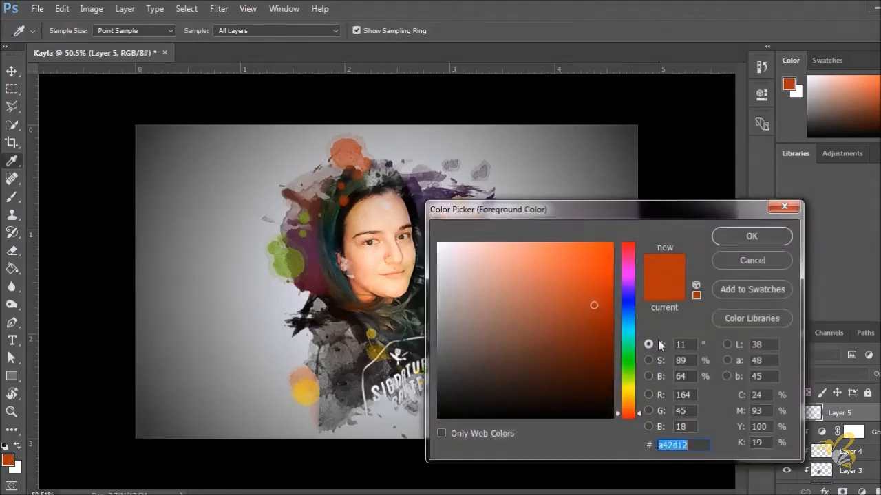
pyautogui.click(629, 333)
pyautogui.click(519, 263)
pyautogui.click(752, 236)
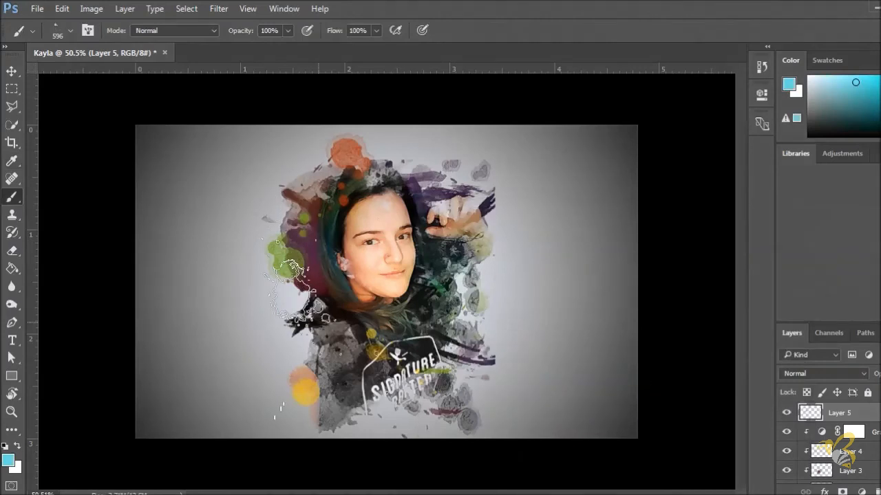
pyautogui.click(293, 285)
# Choose the 863 px splatter brush and try a cyan stamp over the portrait's right side.
pyautogui.rightClick(550, 409)
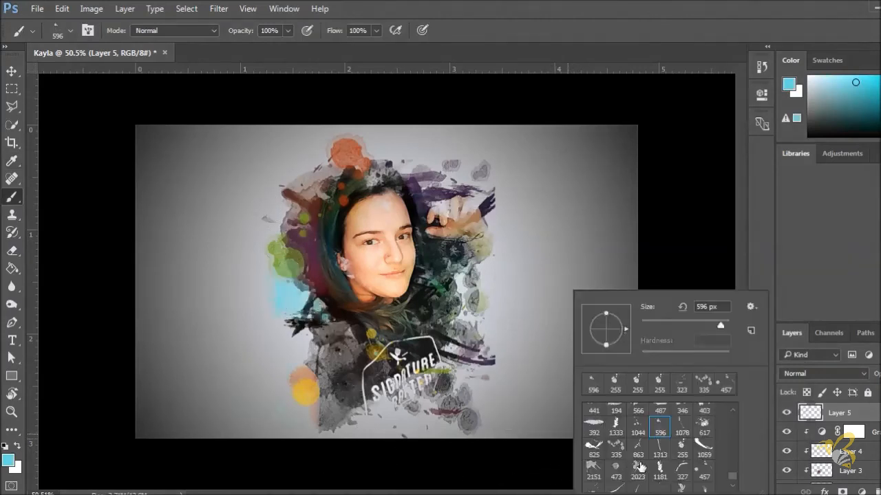
pyautogui.click(647, 456)
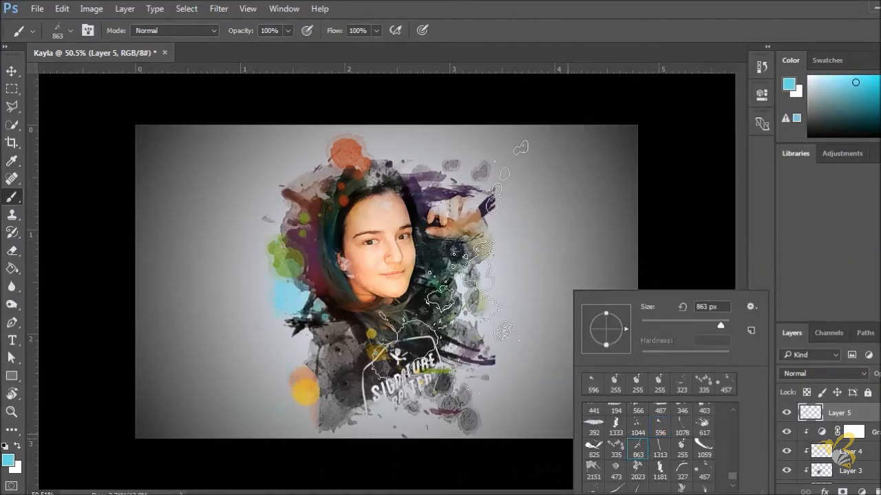
pyautogui.click(451, 267)
pyautogui.hotkey('ctrl', 'z')
# Set the foreground to pink (#dd0894) and stamp the 863 px splatter over the portrait's right side and shirt print.
pyautogui.rightClick(639, 386)
pyautogui.click(3, 462)
pyautogui.click(5, 461)
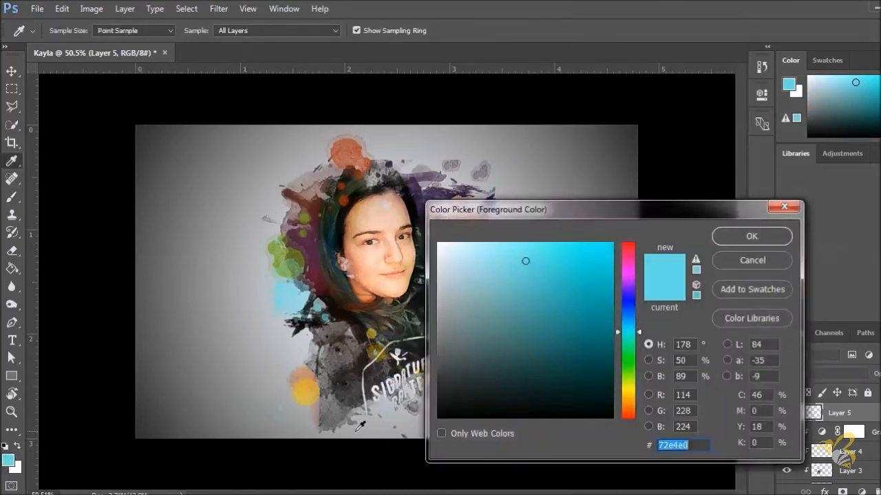
pyautogui.click(622, 396)
pyautogui.moveTo(633, 334); pyautogui.dragTo(631, 350)
pyautogui.moveTo(630, 295); pyautogui.dragTo(633, 267)
pyautogui.click(746, 236)
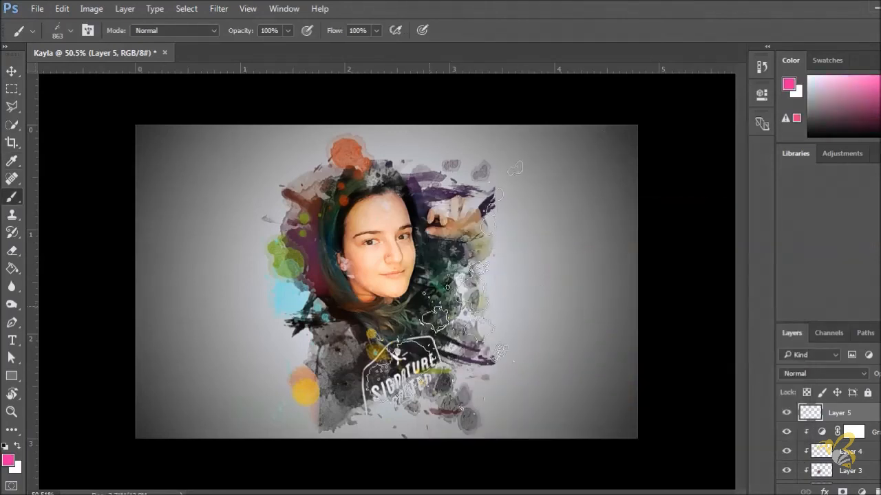
pyautogui.click(429, 306)
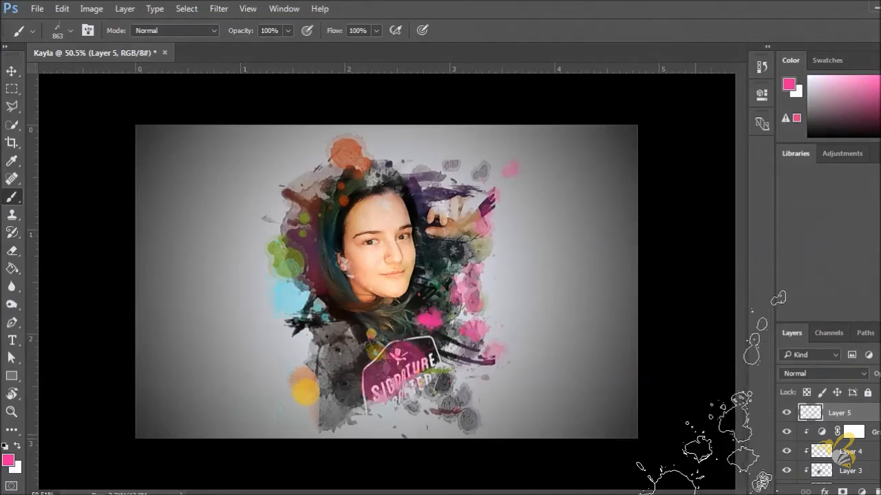
# Choose the 1044 px splatter brush, rotate its tip, and try a pink stamp above the head.
pyautogui.rightClick(527, 446)
pyautogui.rightClick(435, 285)
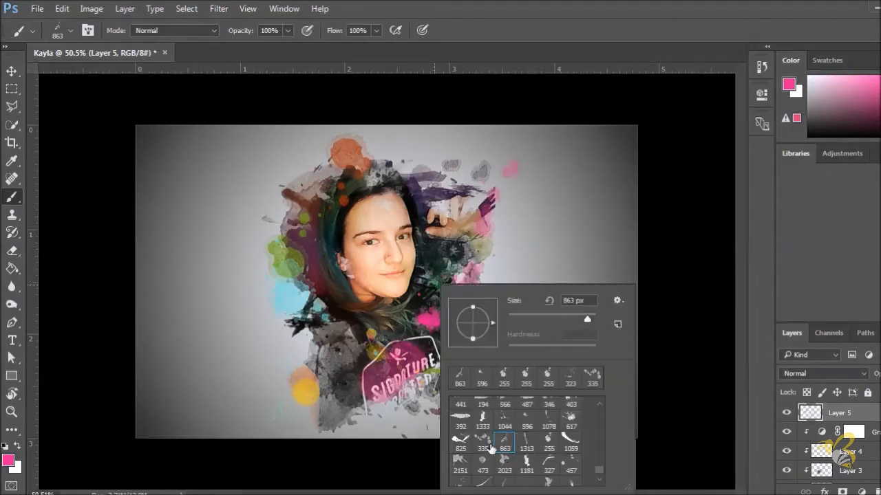
pyautogui.click(505, 419)
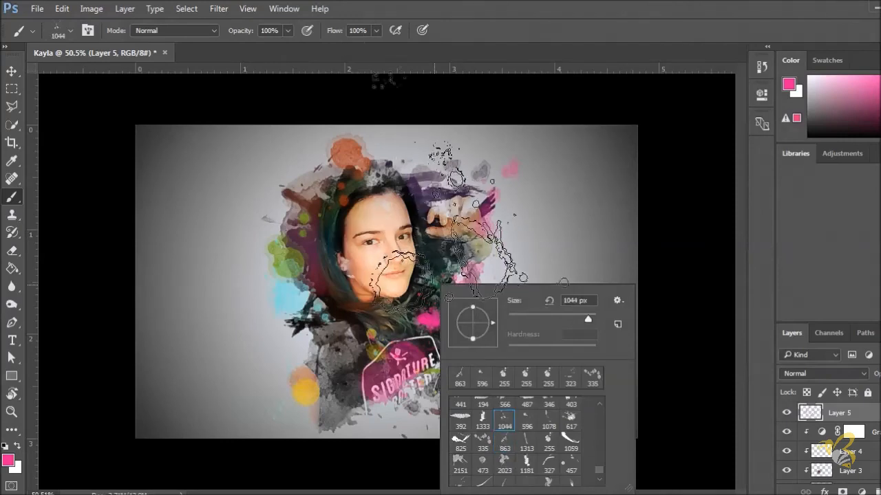
pyautogui.moveTo(491, 328); pyautogui.dragTo(443, 312)
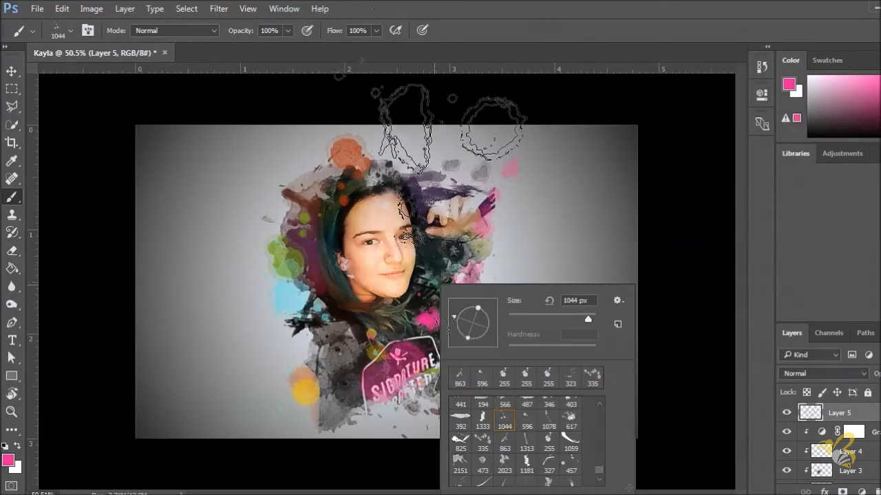
pyautogui.click(411, 105)
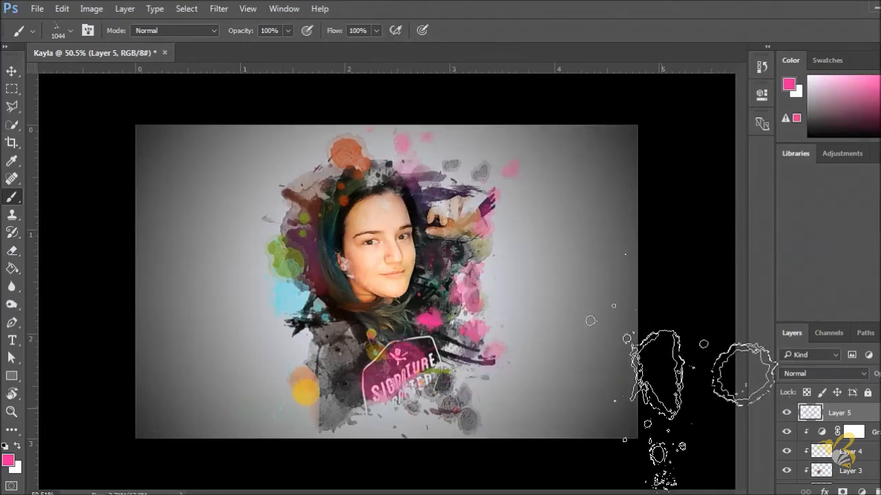
# Set the foreground to blue (#2c58e7) and try a 1044 px splatter stamp over the portrait's upper-right area.
pyautogui.click(8, 459)
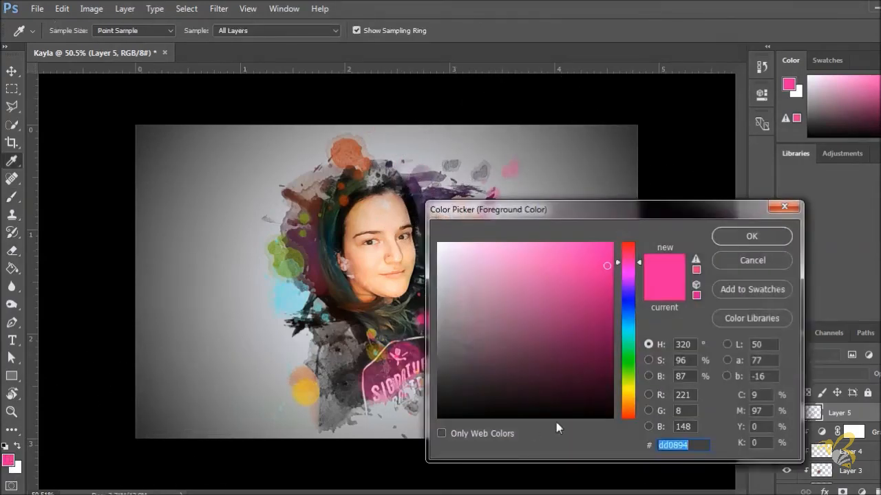
pyautogui.moveTo(629, 366); pyautogui.dragTo(631, 299)
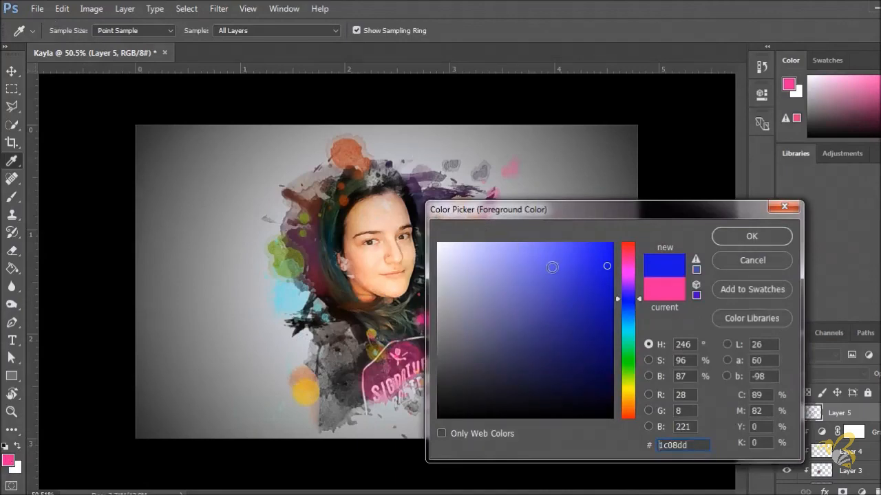
pyautogui.moveTo(587, 267); pyautogui.dragTo(580, 257)
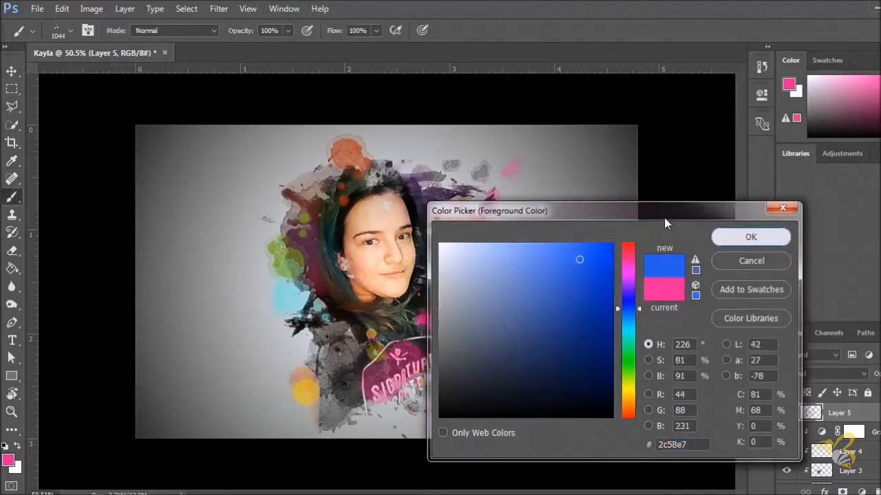
pyautogui.click(751, 236)
pyautogui.click(465, 145)
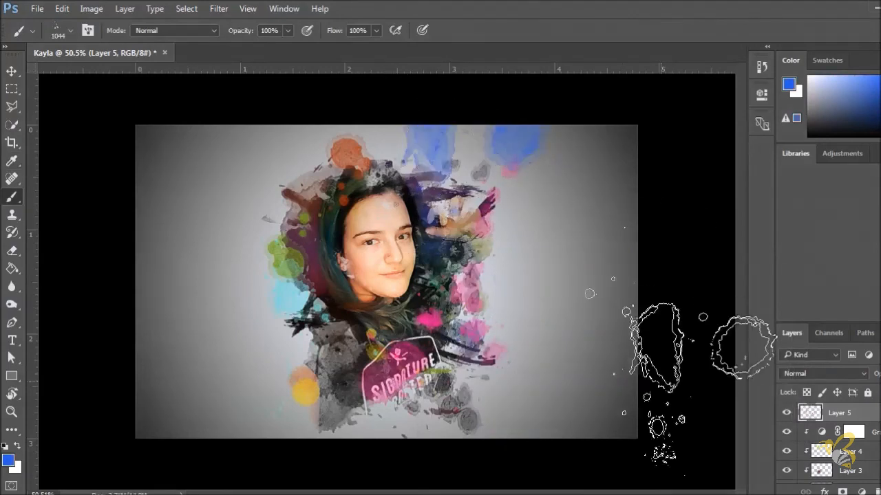
pyautogui.hotkey('ctrl', 'z')
# Reduce the splatter brush to 500 px, rotate its tip, and stamp it in blue over the portrait's upper-right hair edge.
pyautogui.press('[')
pyautogui.press('[')
pyautogui.press('[')
pyautogui.press('[')
pyautogui.press('[')
pyautogui.press('[')
pyautogui.rightClick(437, 149)
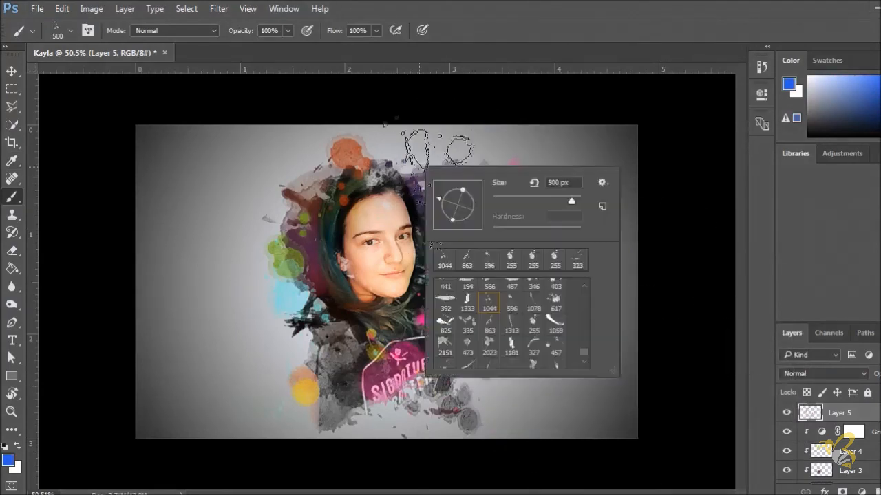
pyautogui.click(401, 165)
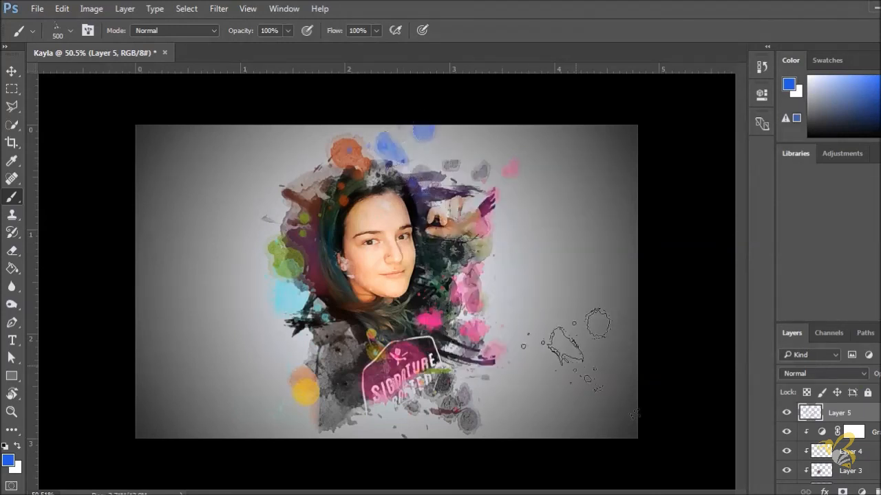
pyautogui.hotkey('ctrl', 'z')
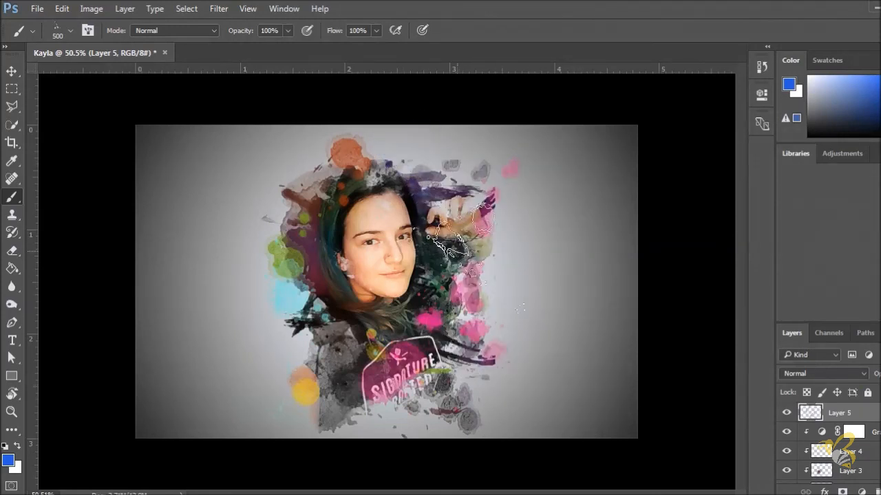
pyautogui.click(416, 181)
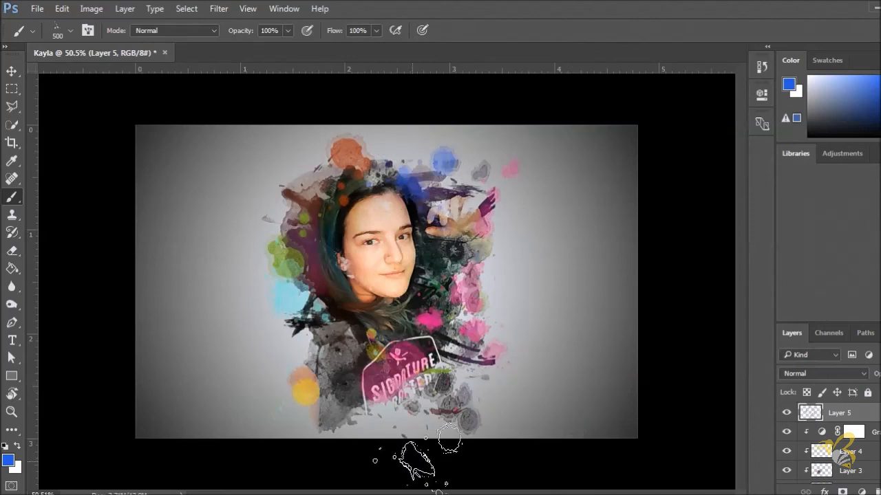
# Set the foreground to a light golden yellow and try a 500 px splatter stamp over the portrait's left side.
pyautogui.rightClick(318, 352)
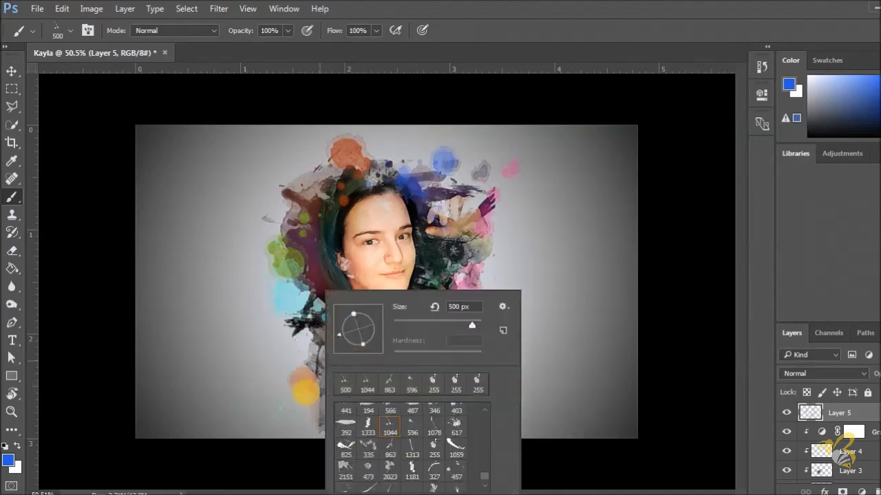
pyautogui.click(8, 459)
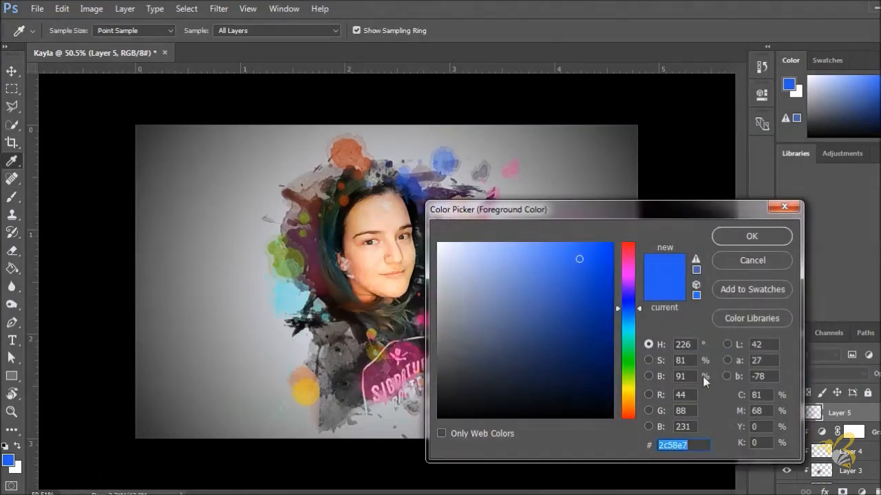
pyautogui.click(633, 362)
pyautogui.click(607, 253)
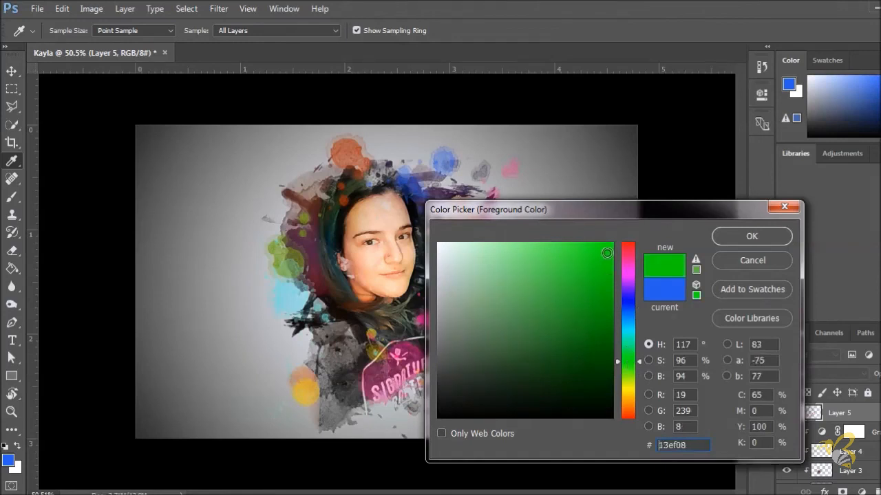
pyautogui.moveTo(633, 362); pyautogui.dragTo(633, 395)
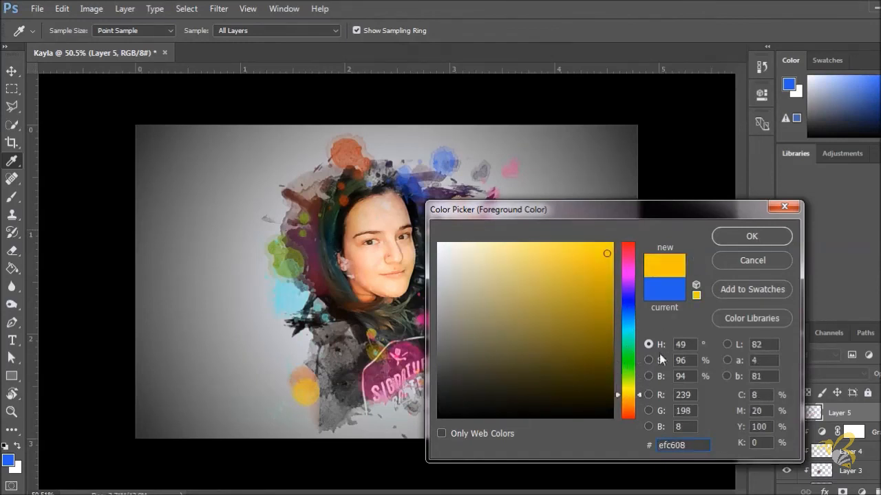
pyautogui.click(558, 248)
pyautogui.click(750, 236)
pyautogui.press('b')
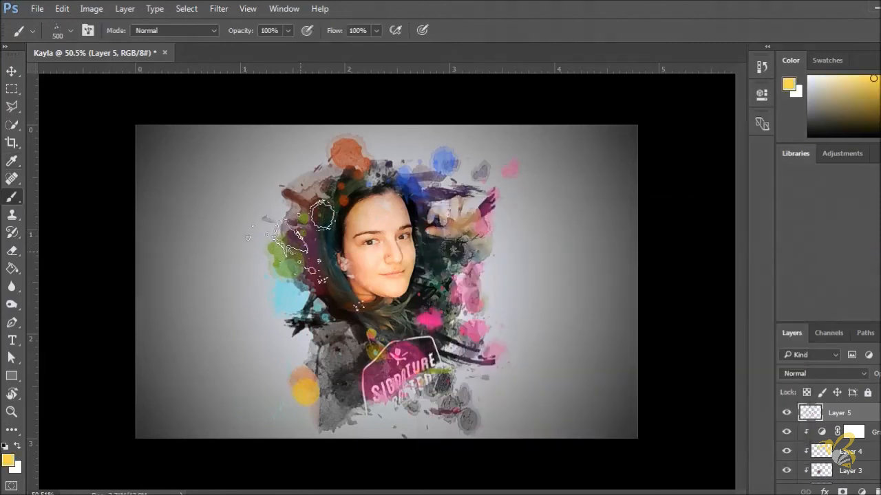
pyautogui.click(273, 248)
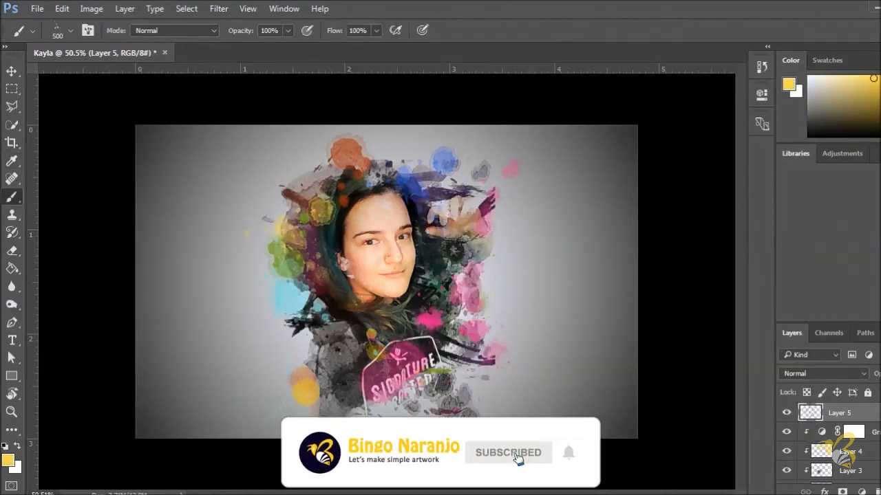
pyautogui.hotkey('ctrl', 'z')
# Switch the brush tip to the 617 px splatter preset, keeping golden yellow as the paint colour.
pyautogui.rightClick(412, 445)
pyautogui.rightClick(336, 251)
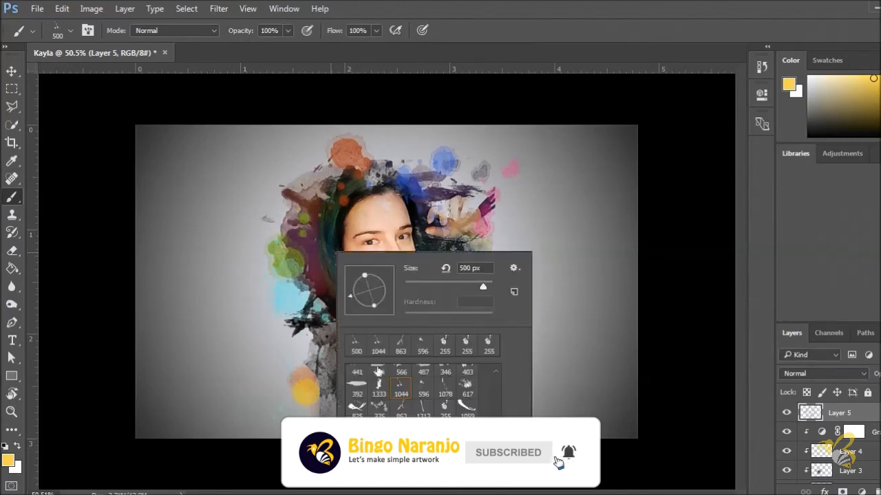
pyautogui.click(470, 389)
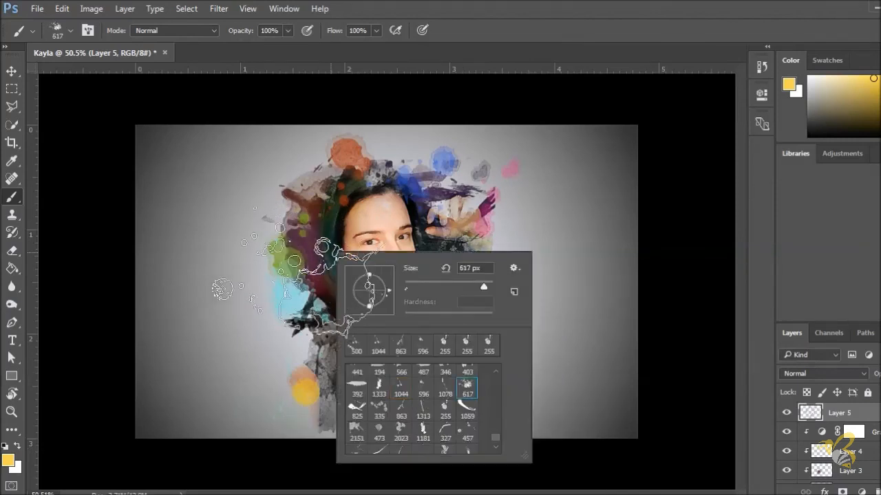
# Try a 617 px yellow splatter stamp in the canvas's upper-left area and another over the portrait's lower-left shoulder.
pyautogui.click(209, 183)
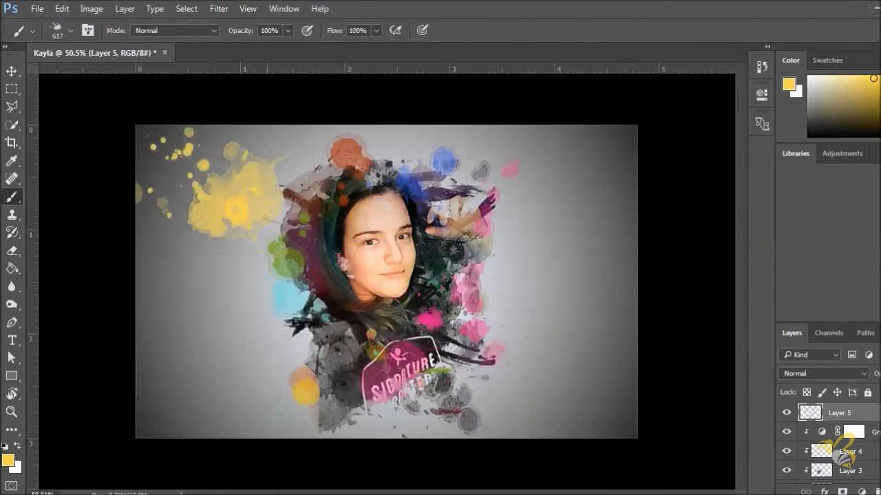
pyautogui.hotkey('ctrl', 'z')
pyautogui.click(337, 361)
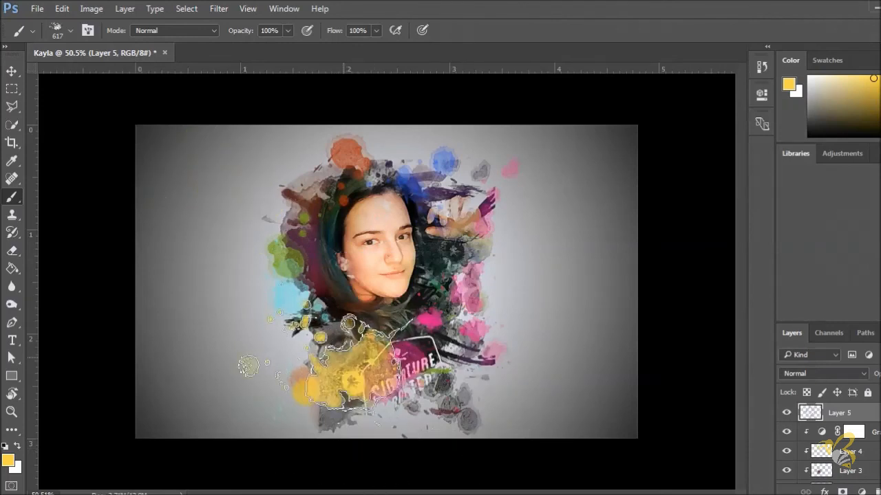
pyautogui.hotkey('ctrl', 'z')
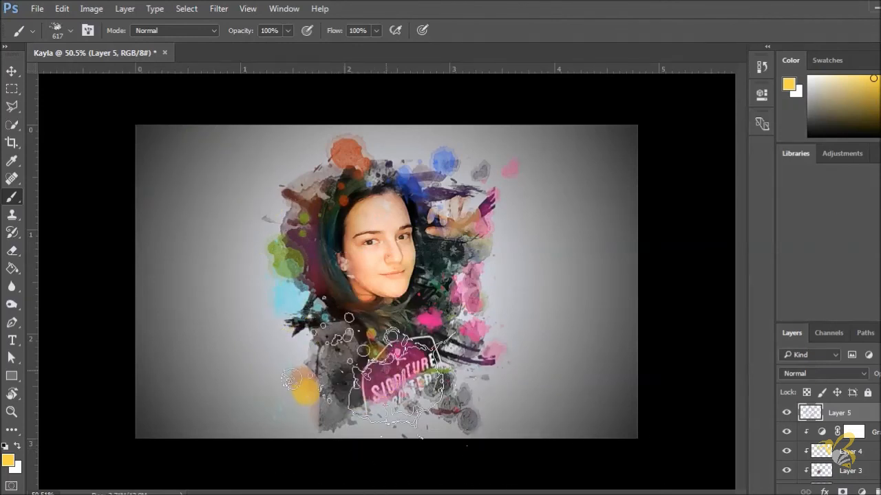
# Reduce the splatter brush to 250 px and stamp it in yellow on the portrait's lower-left shoulder and just outside its lower-right edge.
pyautogui.press('[')
pyautogui.press('[')
pyautogui.press('[')
pyautogui.press('[')
pyautogui.press('[')
pyautogui.press('[')
pyautogui.press('[')
pyautogui.press('[')
pyautogui.press('[')
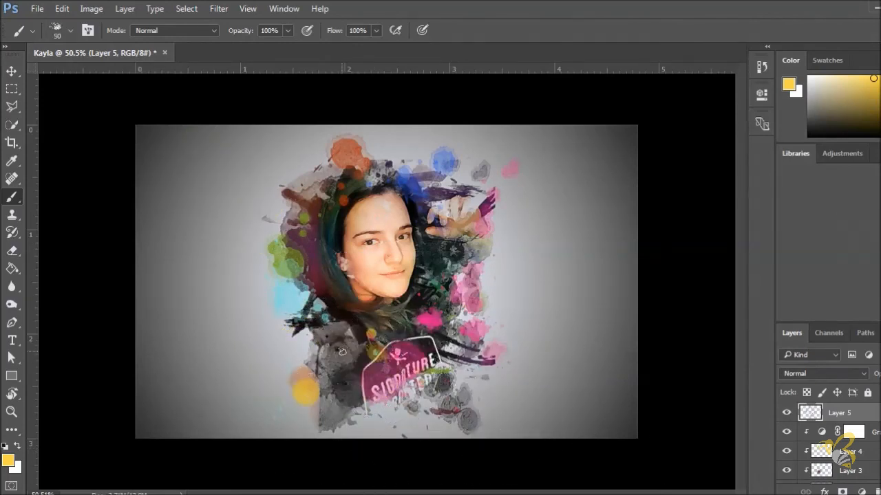
pyautogui.press(']')
pyautogui.press(']')
pyautogui.press(']')
pyautogui.press(']')
pyautogui.press(']')
pyautogui.click(320, 342)
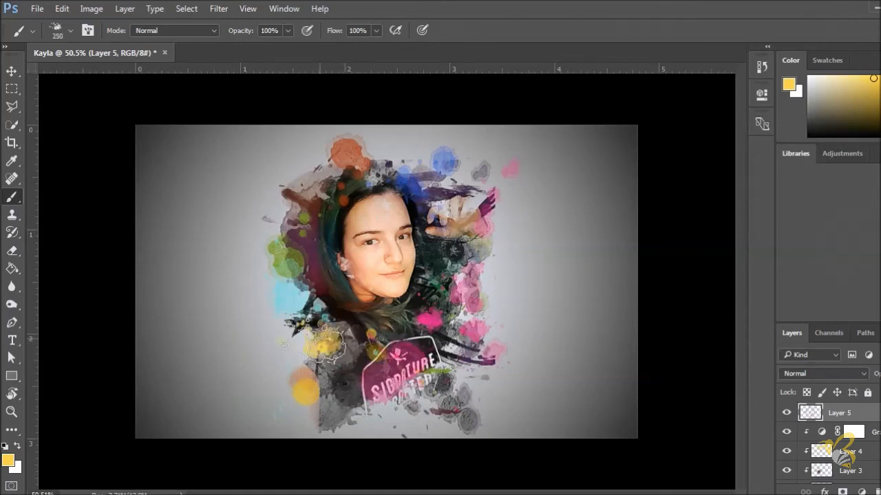
pyautogui.click(502, 308)
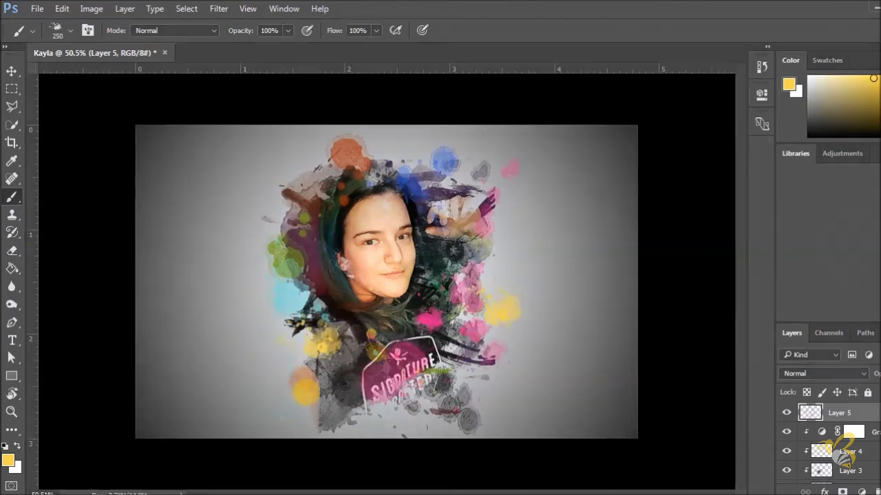